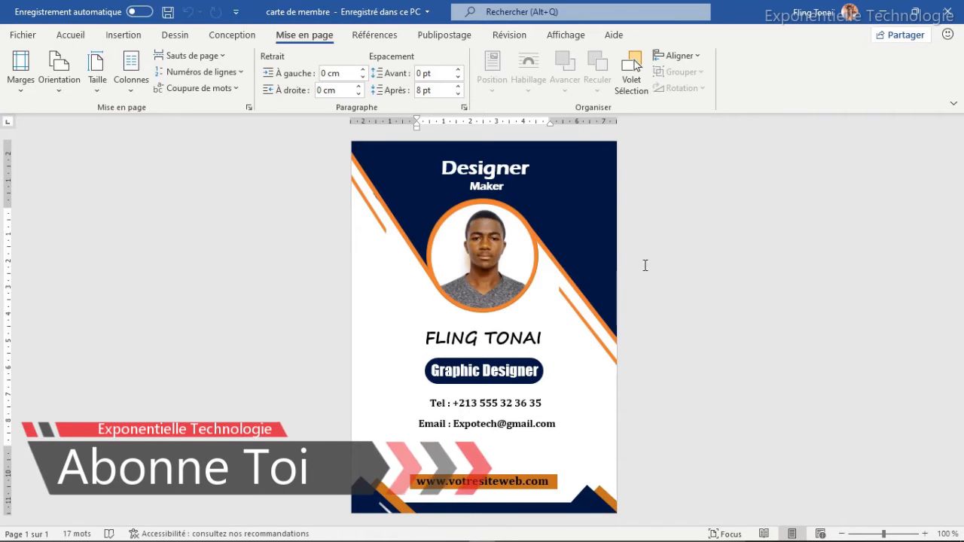
# Create a blank document and give it a custom paper size 10 cm wide and about 14 cm high
pyautogui.click(23, 34)
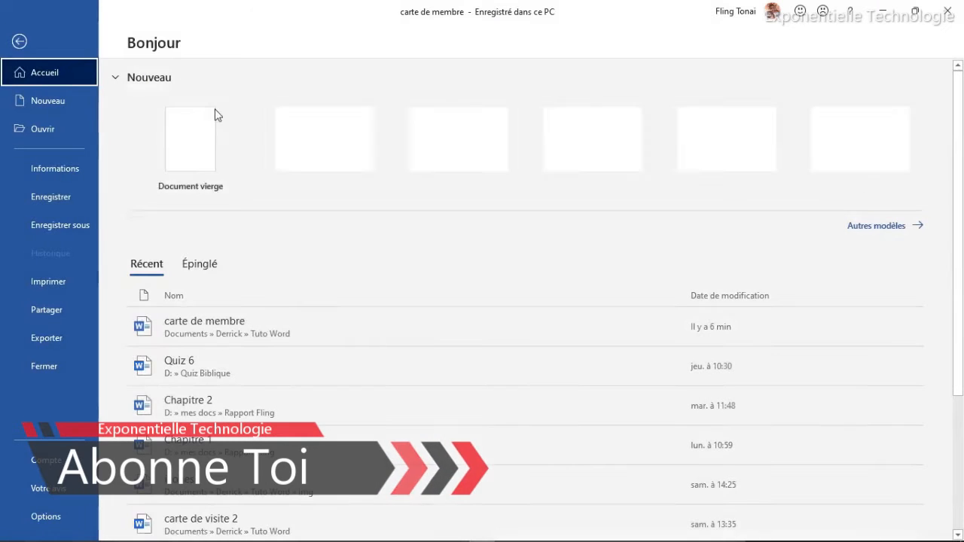
pyautogui.click(192, 139)
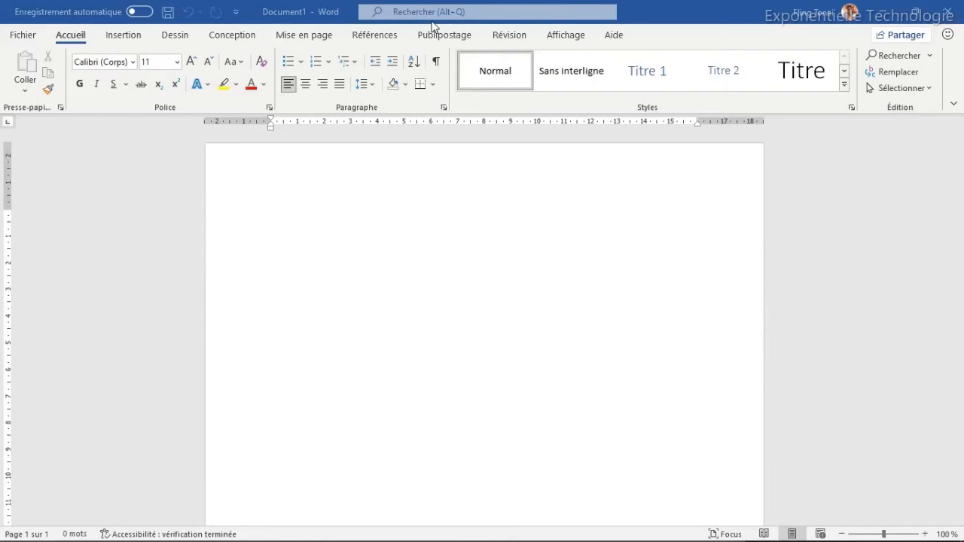
pyautogui.click(285, 37)
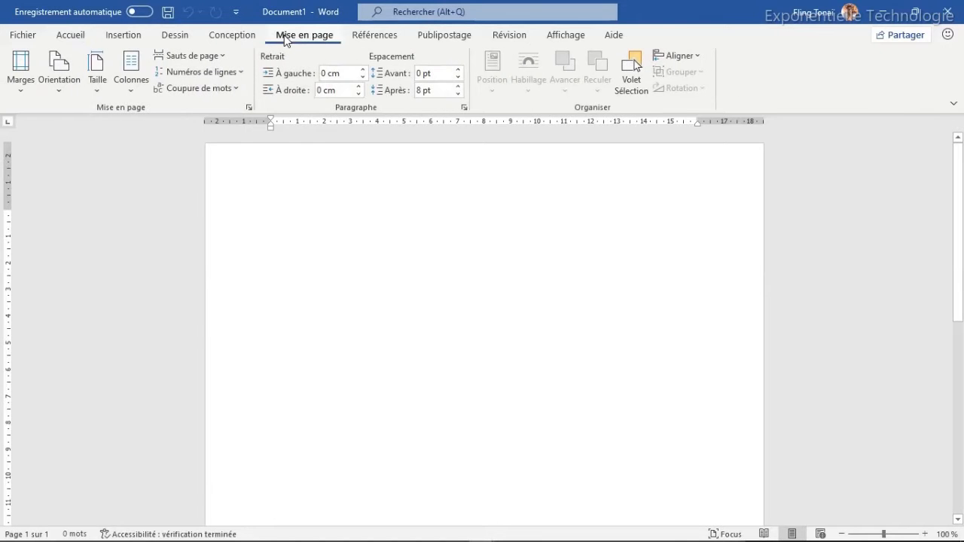
pyautogui.click(99, 92)
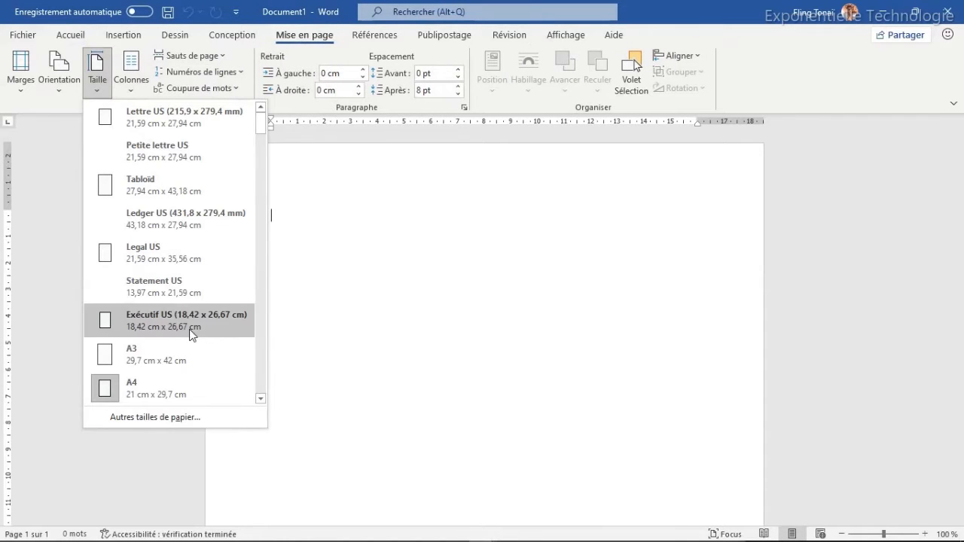
pyautogui.click(142, 417)
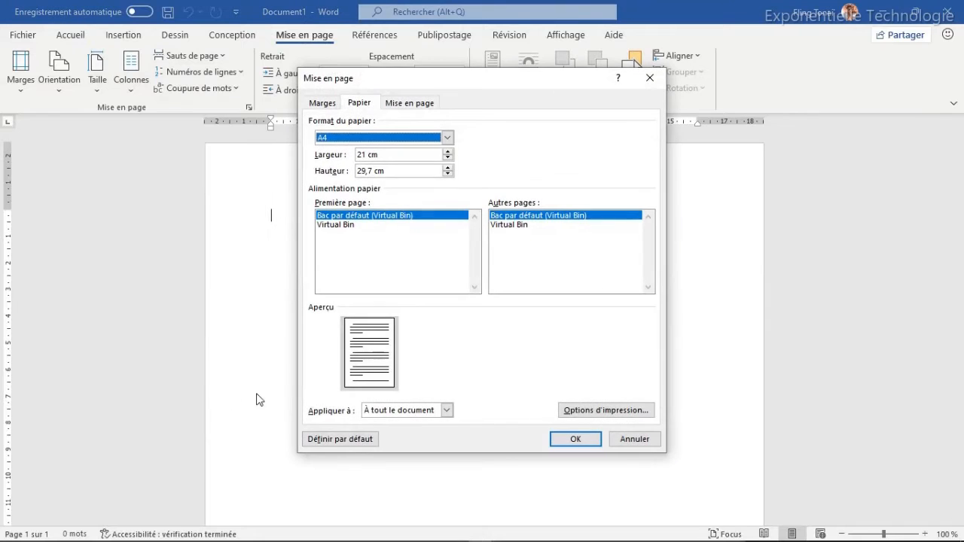
pyautogui.click(369, 155)
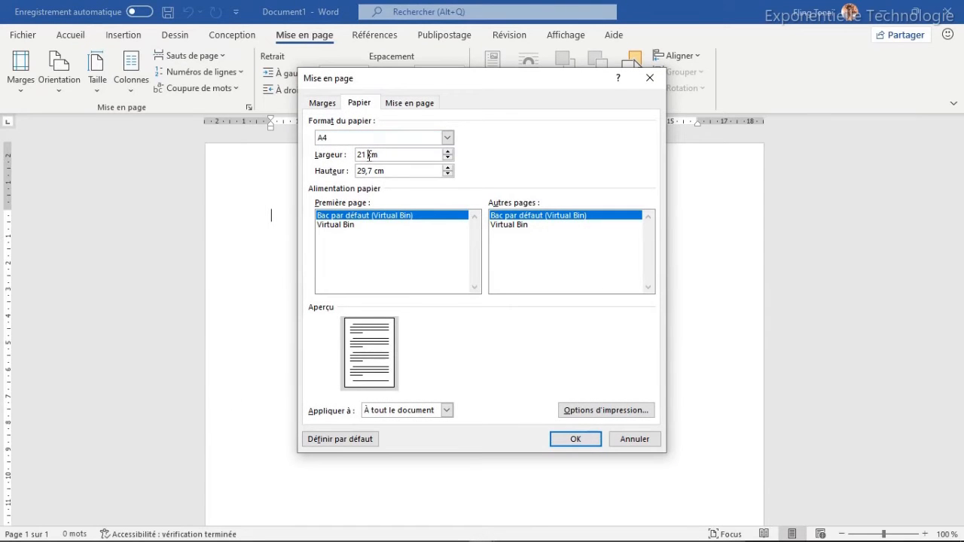
pyautogui.write('10')
pyautogui.moveTo(374, 171); pyautogui.dragTo(361, 171)
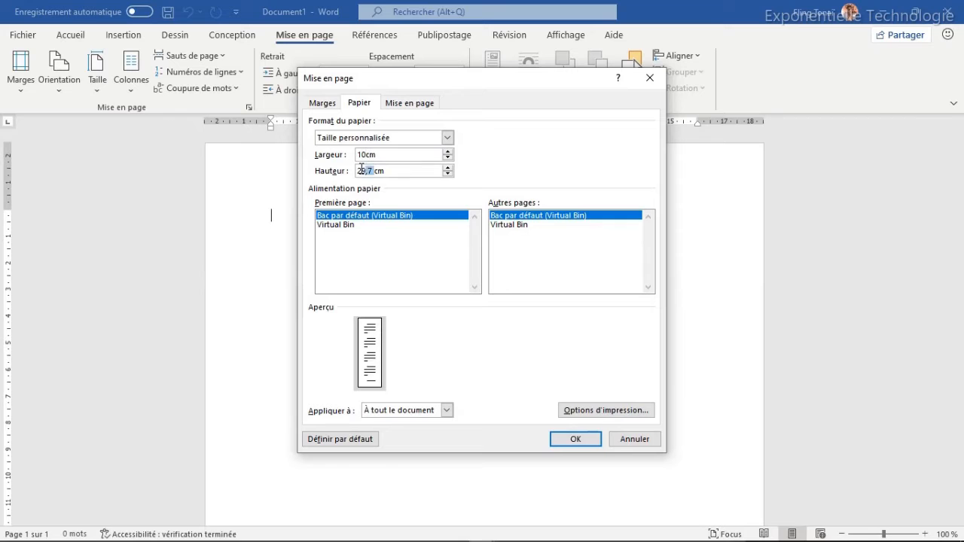
pyautogui.write('1')
pyautogui.click(576, 443)
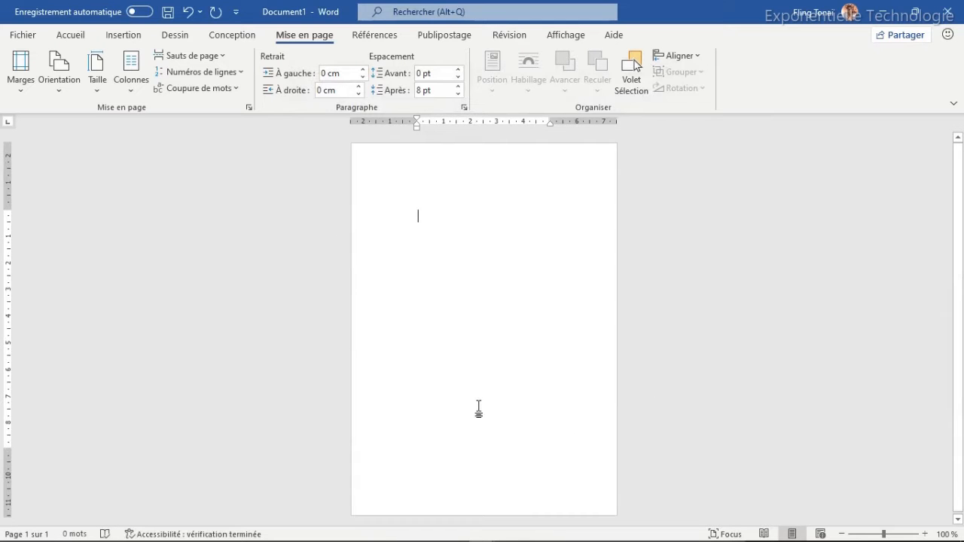
# Draw a circle about 3.81 cm high and 3.73 cm wide, centred horizontally in the upper half of the page
pyautogui.click(121, 37)
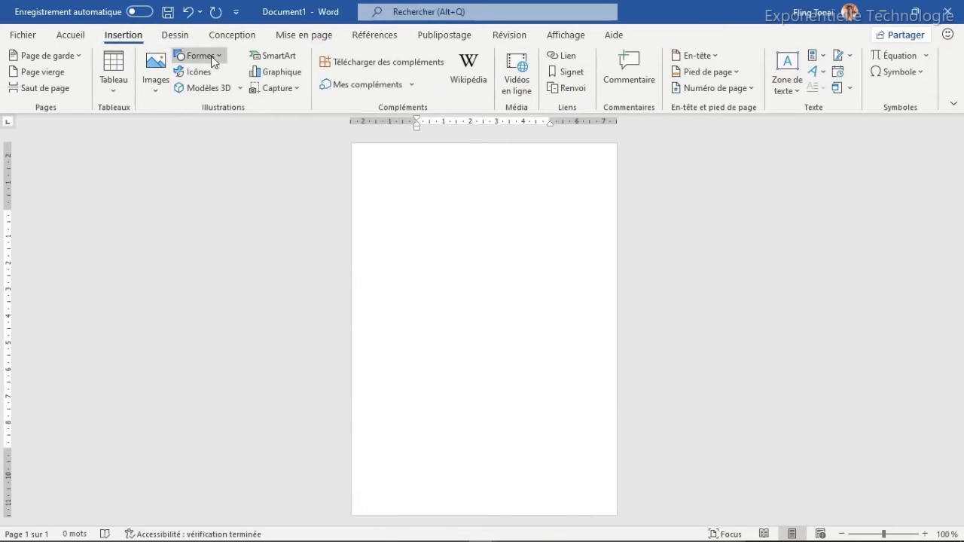
pyautogui.click(213, 61)
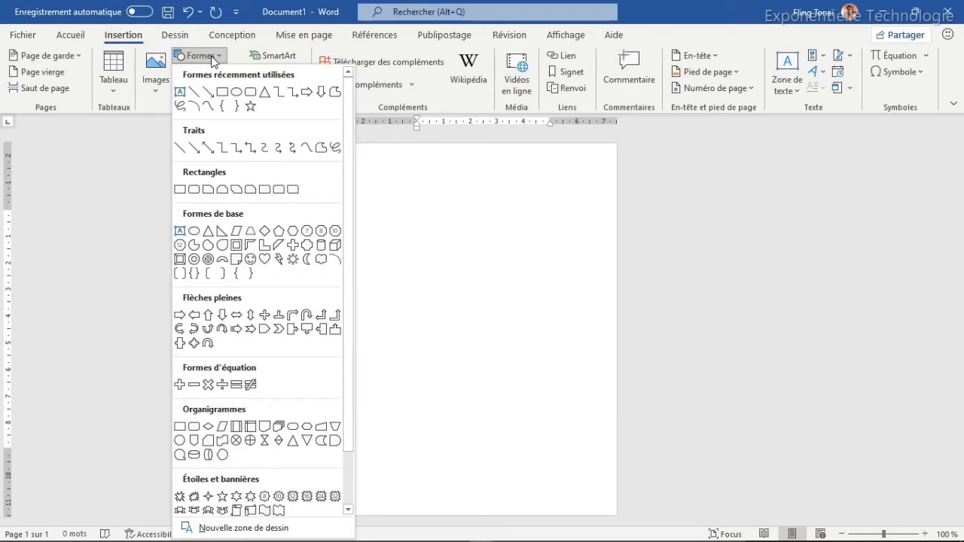
pyautogui.click(236, 92)
pyautogui.moveTo(439, 230)
pyautogui.mouseDown()
pyautogui.moveTo(499, 306)
pyautogui.moveTo(539, 331)
pyautogui.mouseUp()
pyautogui.moveTo(503, 296); pyautogui.dragTo(491, 292)
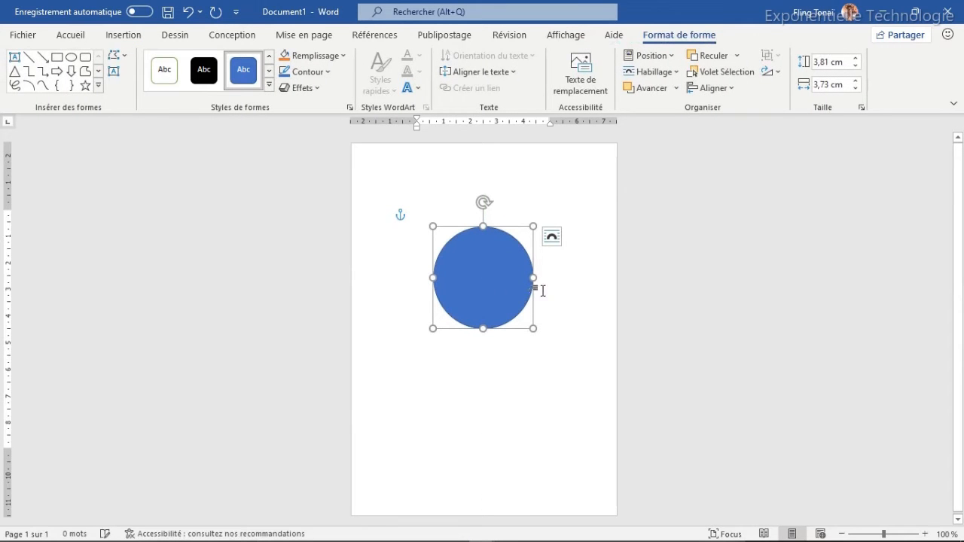
# Fill the circle with theme orange and remove its outline
pyautogui.click(340, 56)
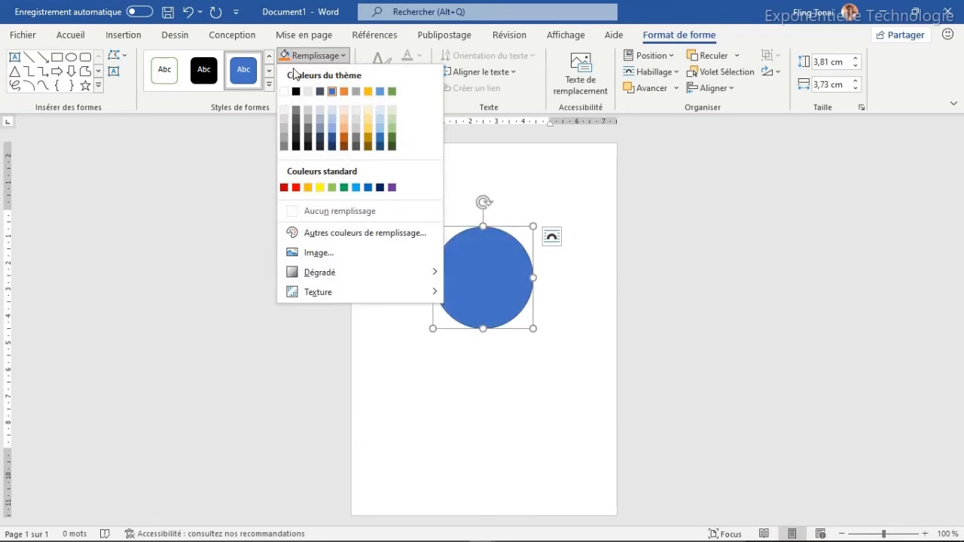
pyautogui.click(344, 91)
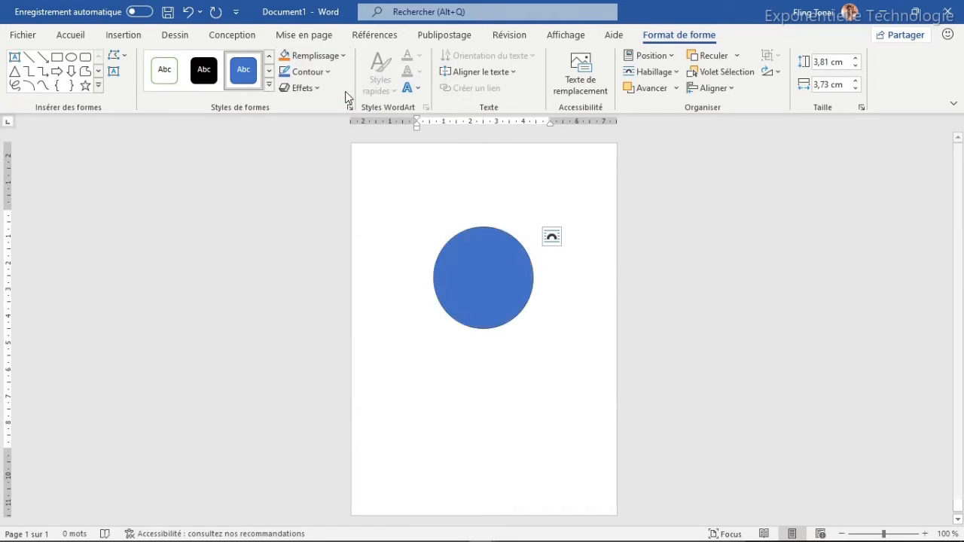
pyautogui.click(308, 71)
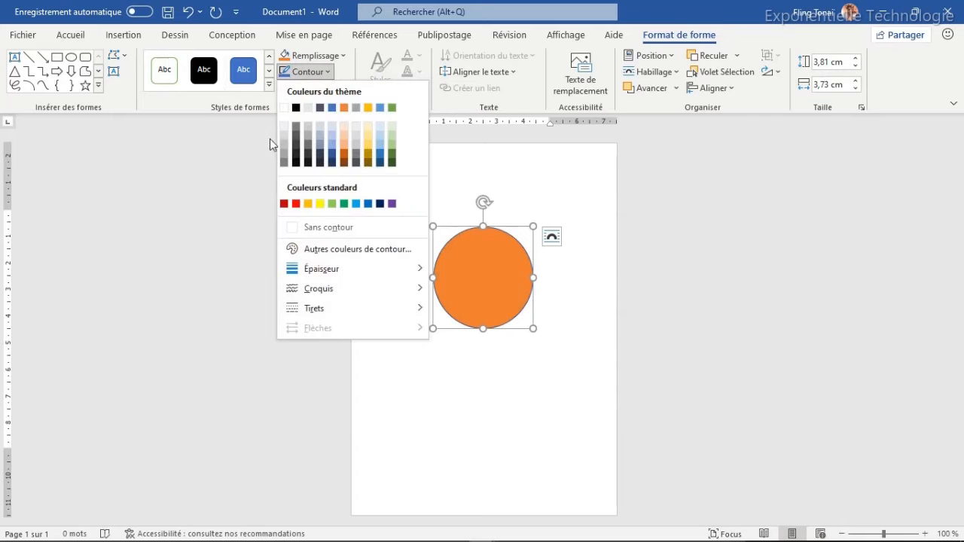
pyautogui.click(306, 227)
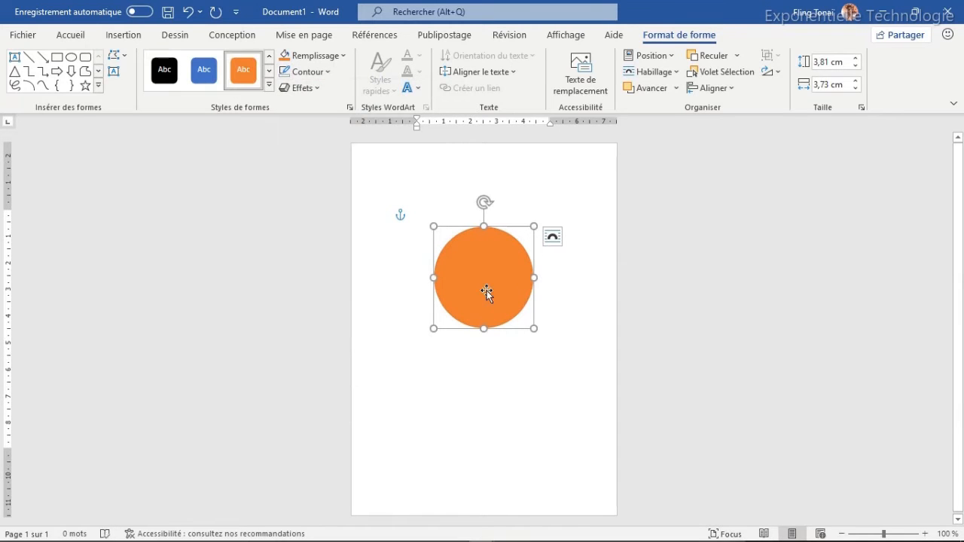
# Duplicate the orange circle, shrink the copy to about 3.49 by 3.36 cm and centre it over the original
pyautogui.hotkey('ctrl', 'd')
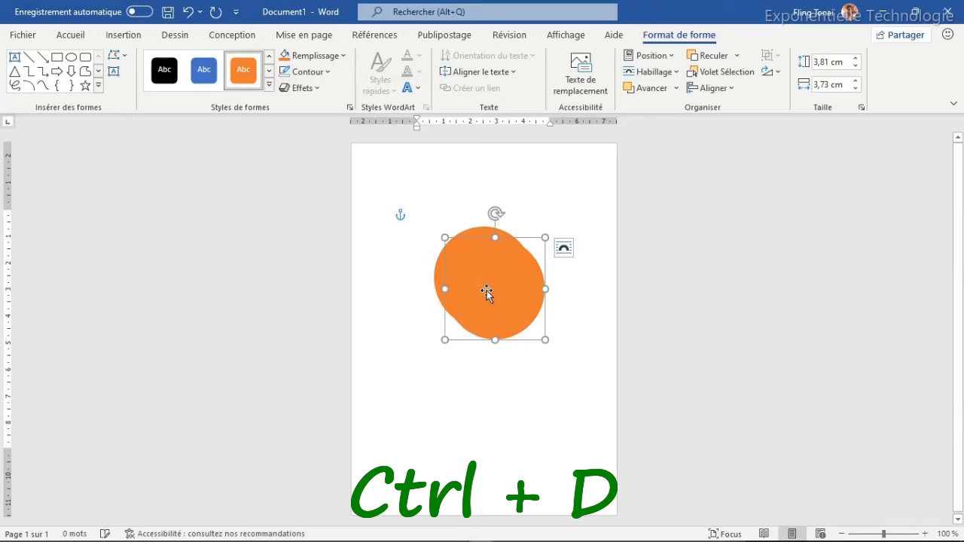
pyautogui.moveTo(546, 339); pyautogui.dragTo(530, 324)
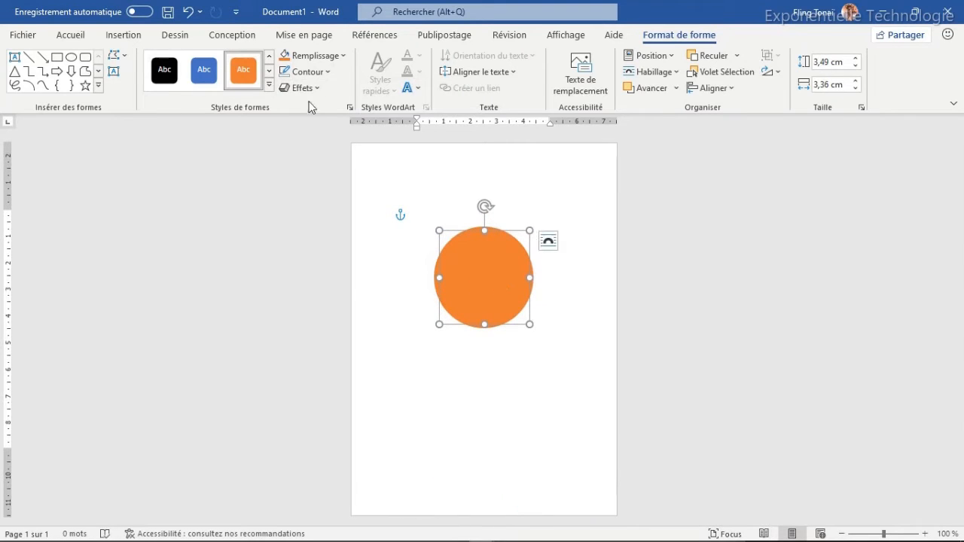
# Fill the smaller inner circle with standard dark blue and remove its outline
pyautogui.click(343, 59)
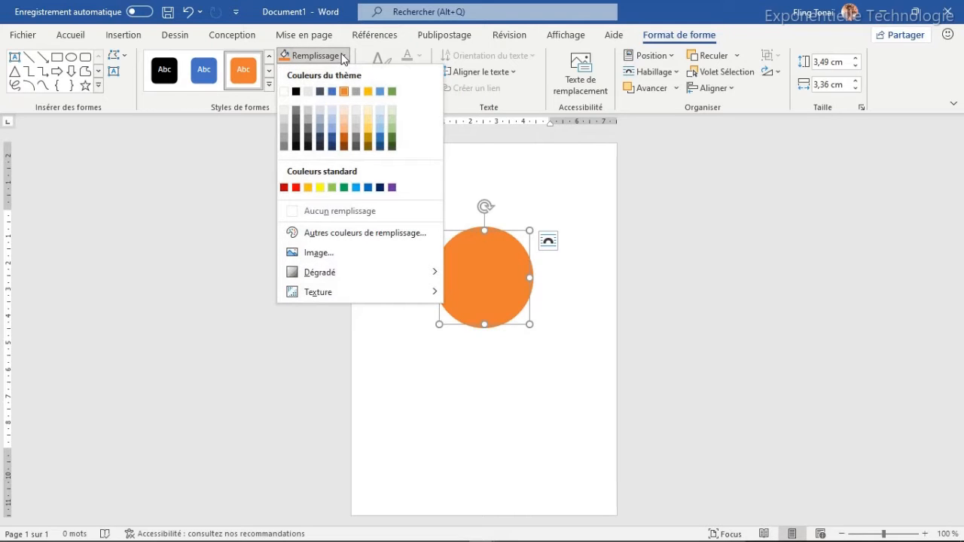
pyautogui.click(380, 188)
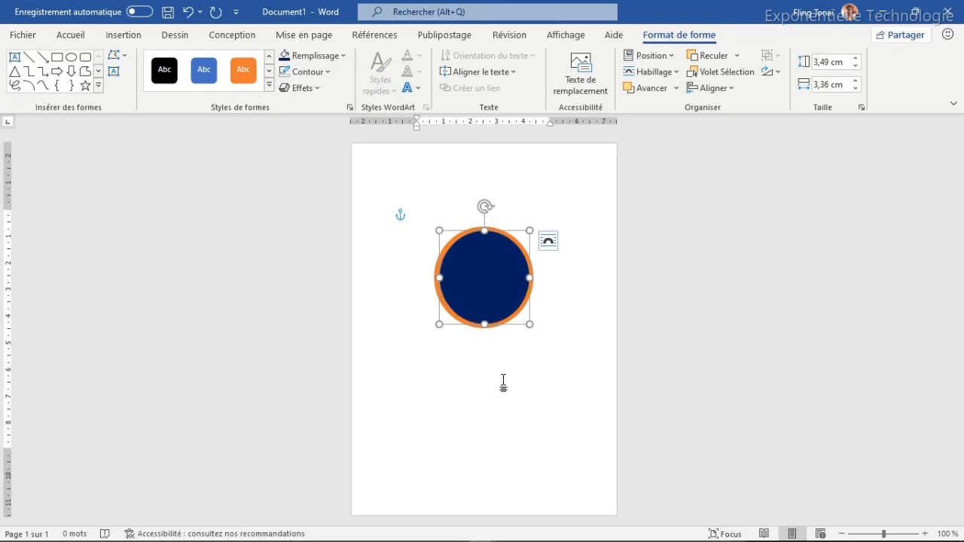
pyautogui.click(326, 72)
pyautogui.click(304, 231)
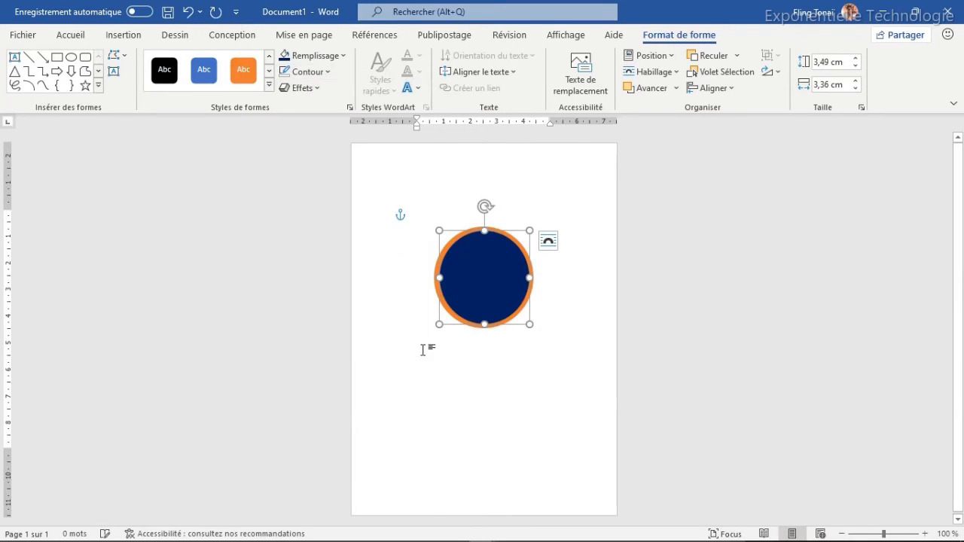
pyautogui.click(425, 376)
# Draw a thin rectangle about 7.48 cm long and 0.16 cm thick, slanting from the circle's right side down to the page's right edge
pyautogui.click(135, 36)
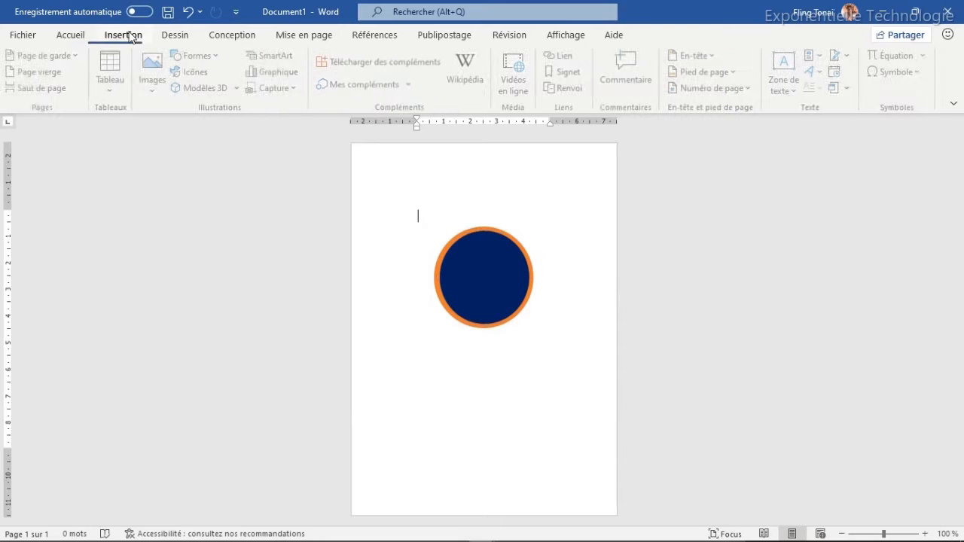
pyautogui.click(208, 57)
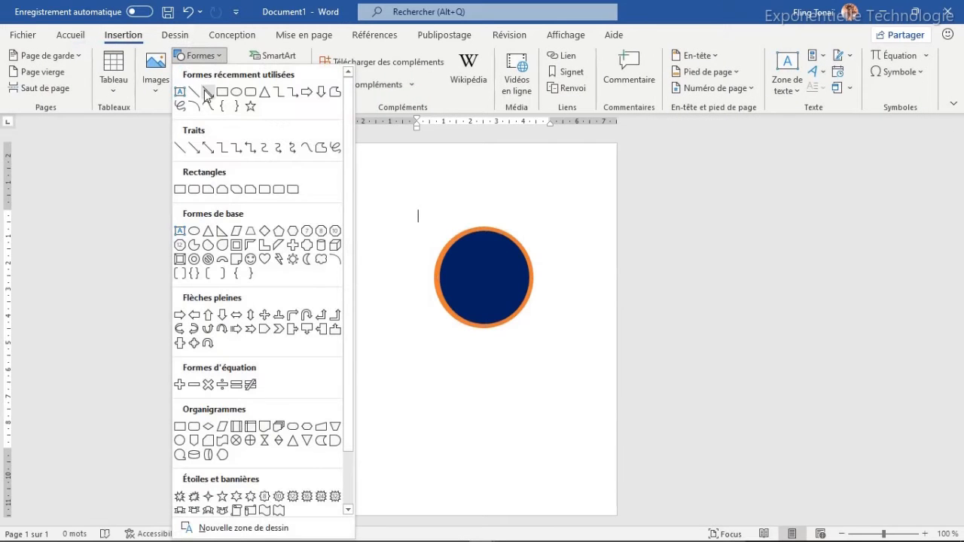
pyautogui.click(222, 93)
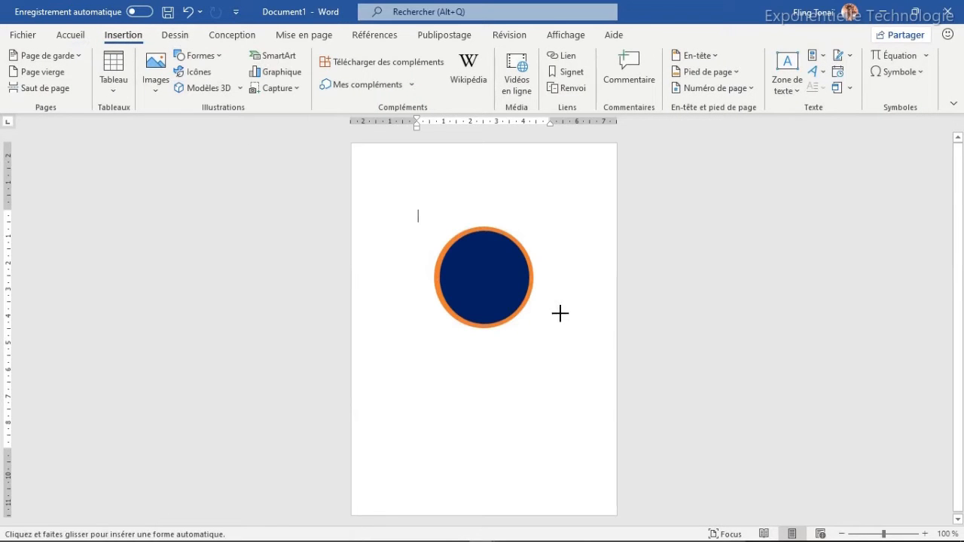
pyautogui.moveTo(409, 370); pyautogui.dragTo(577, 374)
pyautogui.moveTo(491, 344); pyautogui.dragTo(549, 283)
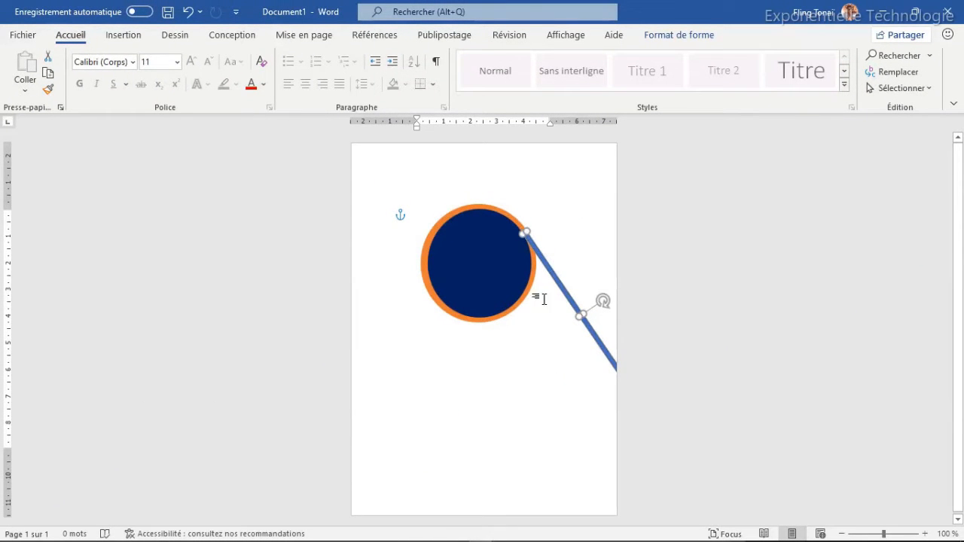
pyautogui.click(550, 342)
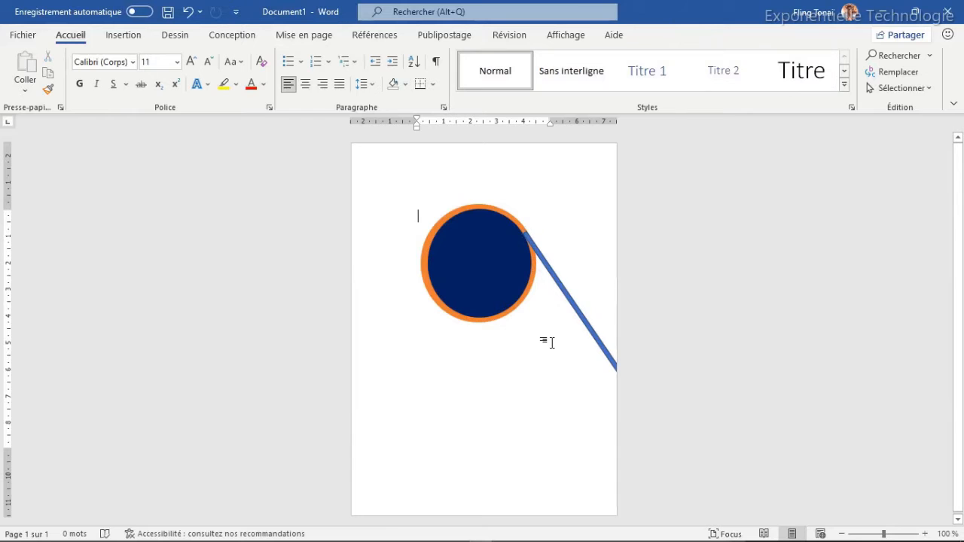
# Fill the slanted bar with theme orange and remove its outline
pyautogui.click(544, 262)
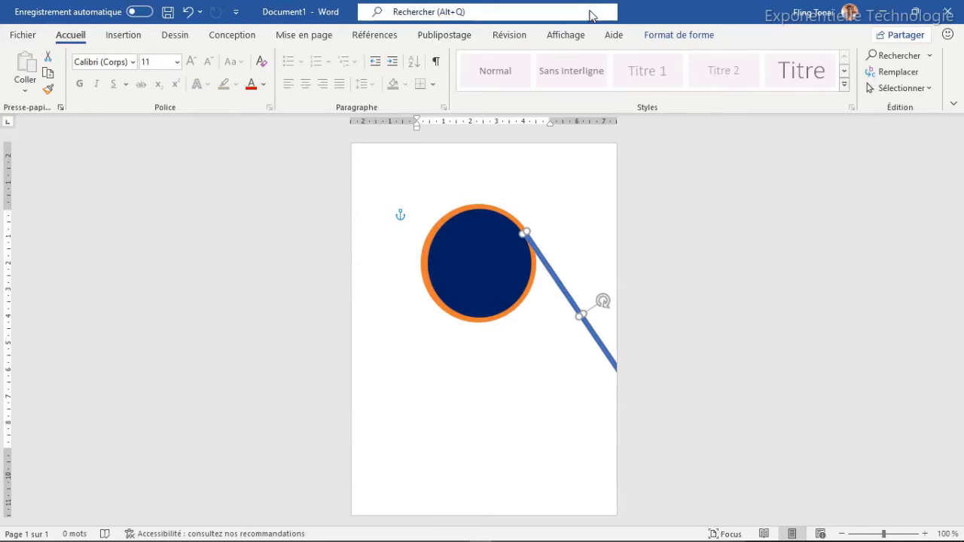
pyautogui.click(659, 35)
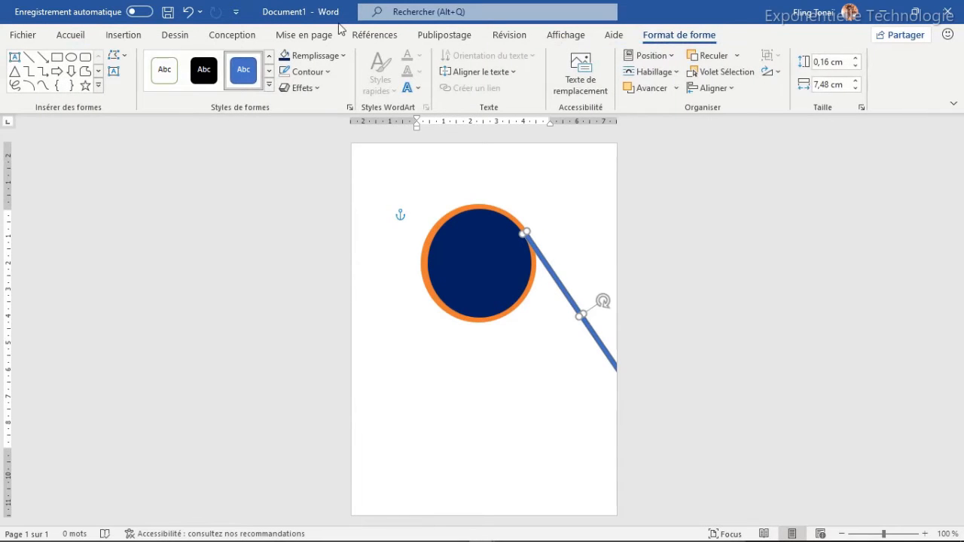
pyautogui.click(343, 58)
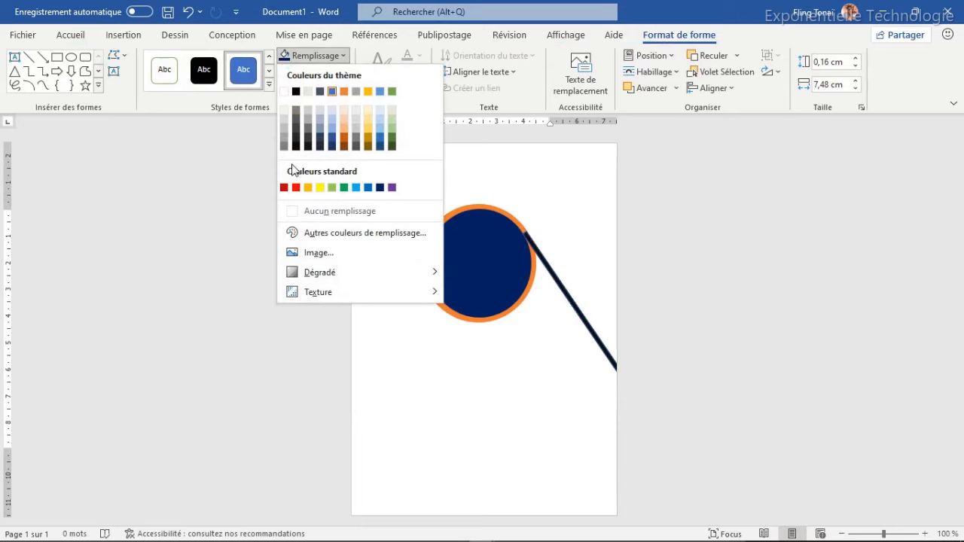
pyautogui.click(344, 92)
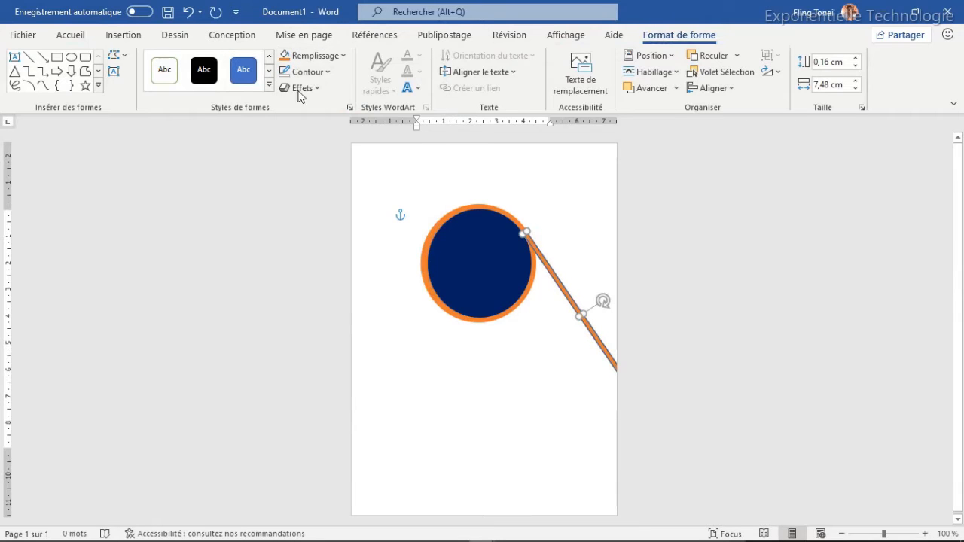
pyautogui.click(577, 377)
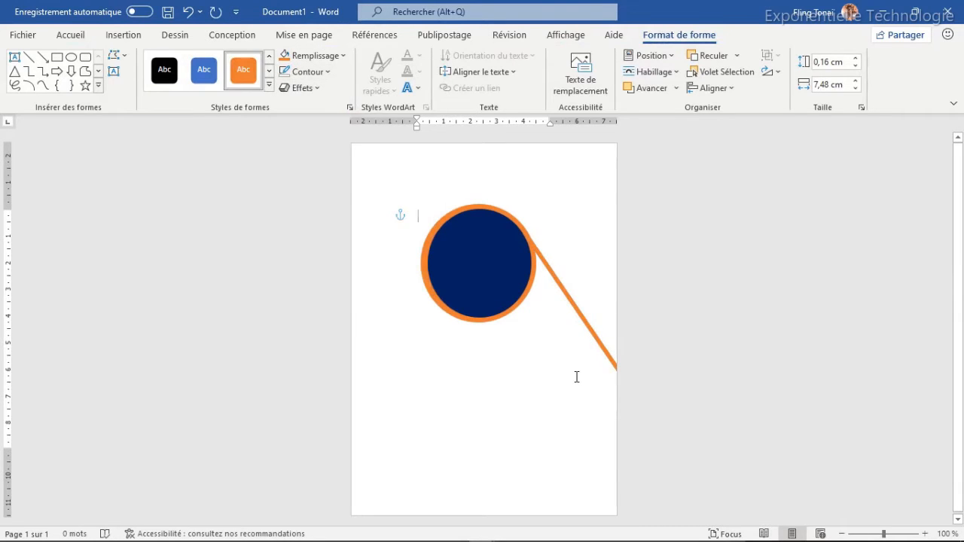
# Duplicate the orange bar and place the copy parallel to it, from the page's upper left edge to the circle's left side
pyautogui.click(577, 311)
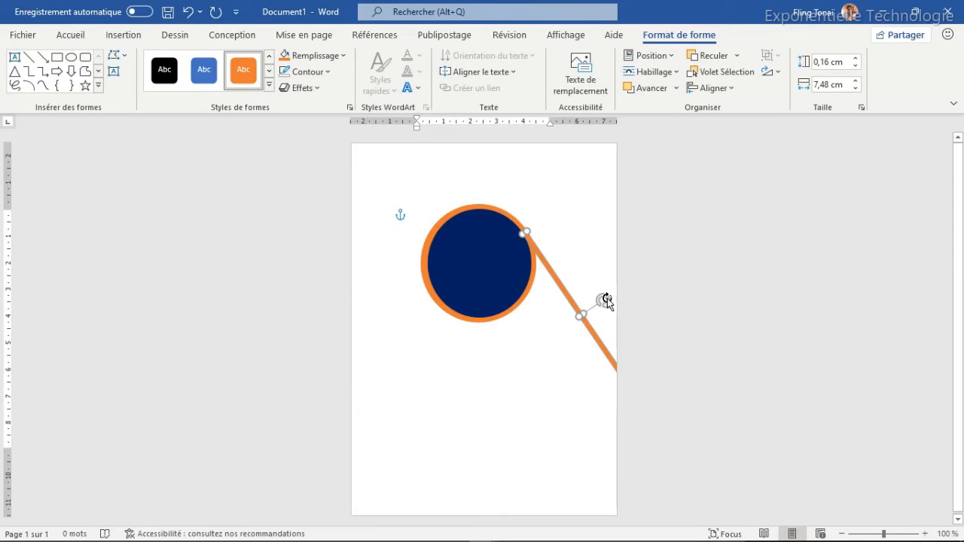
pyautogui.hotkey('ctrl', 'd')
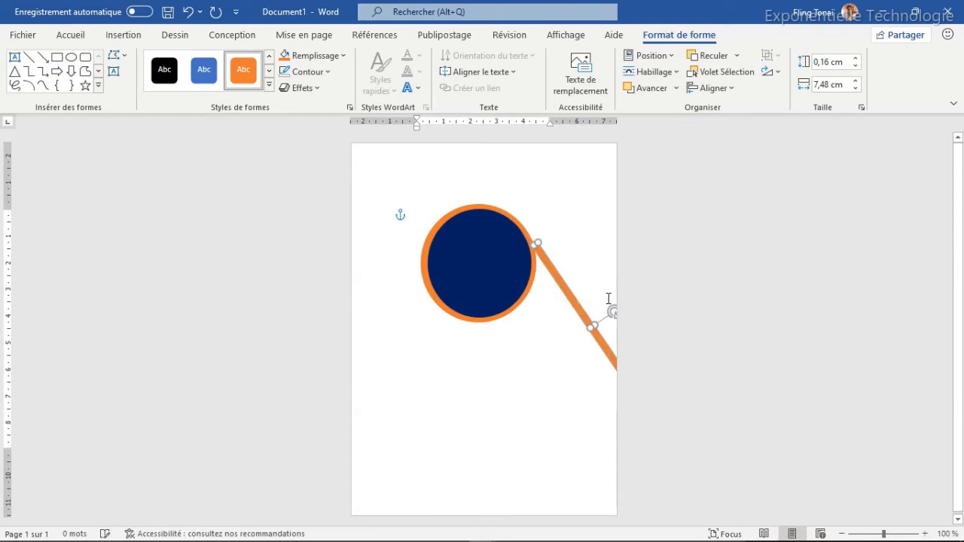
pyautogui.moveTo(575, 305); pyautogui.dragTo(357, 181)
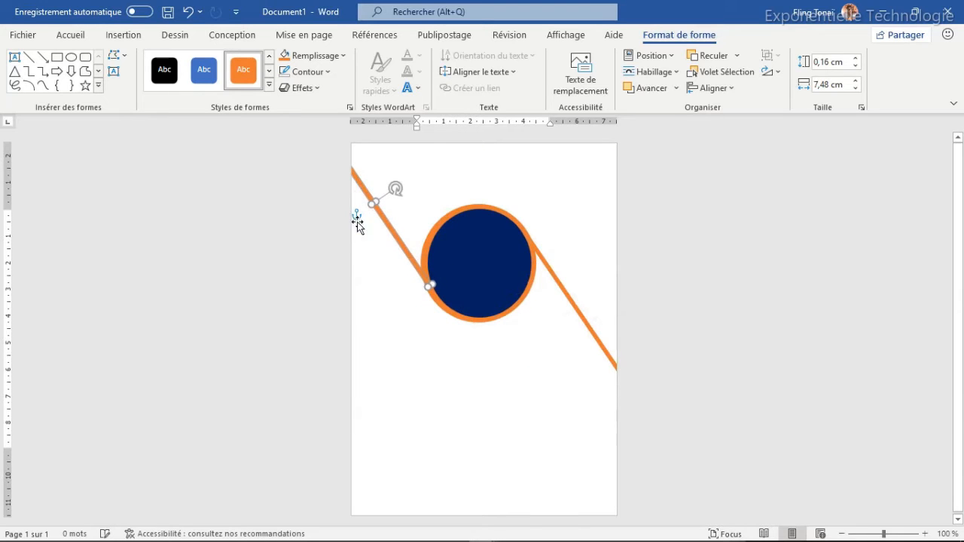
pyautogui.click(378, 270)
pyautogui.click(438, 374)
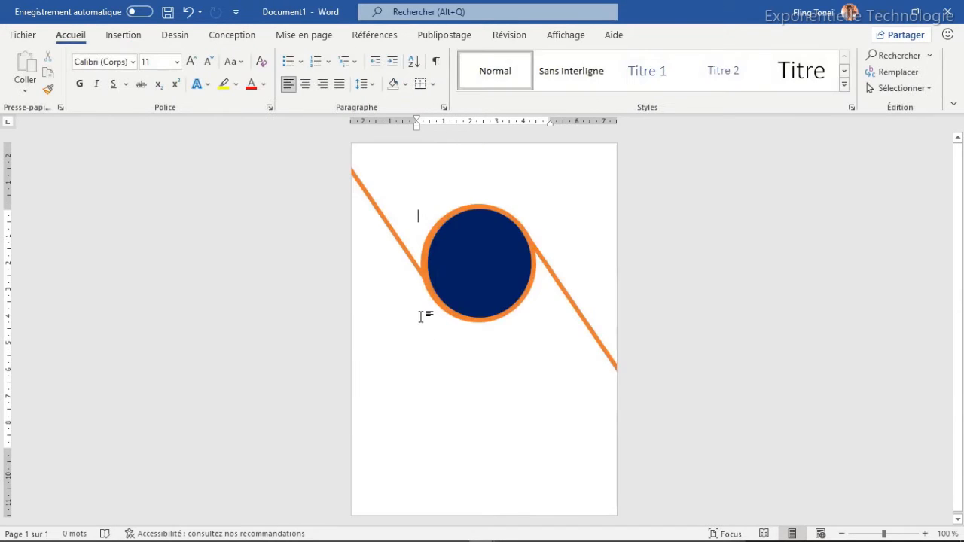
# Rotate and nudge the upper-left orange bar slightly so its lower end meets the circle's left edge
pyautogui.click(410, 257)
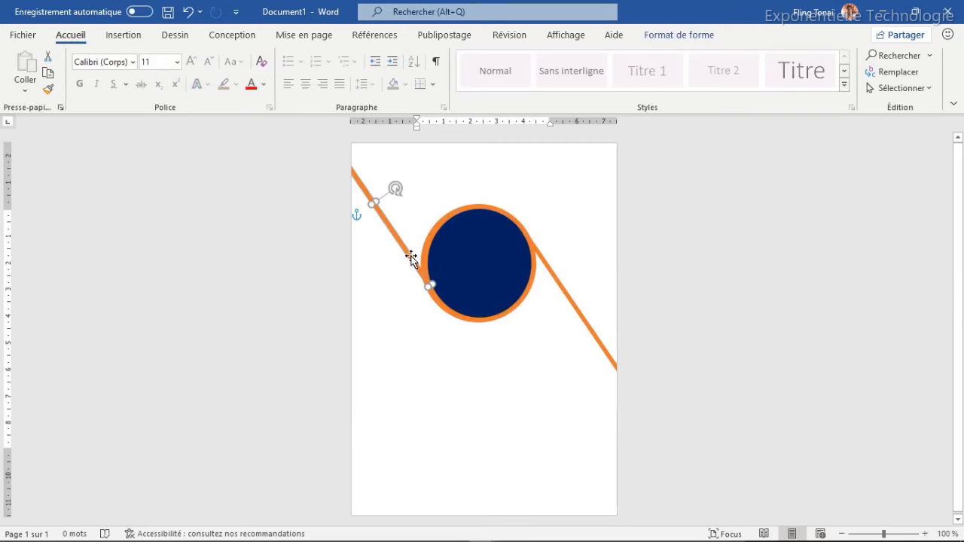
pyautogui.moveTo(396, 183); pyautogui.dragTo(385, 215)
pyautogui.press('Up')
pyautogui.press('Right')
pyautogui.click(396, 315)
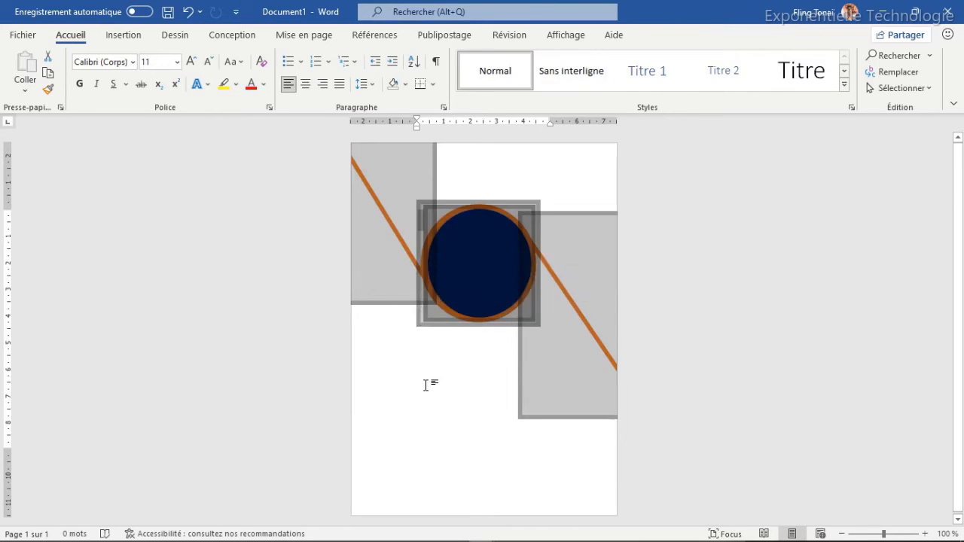
pyautogui.click(424, 385)
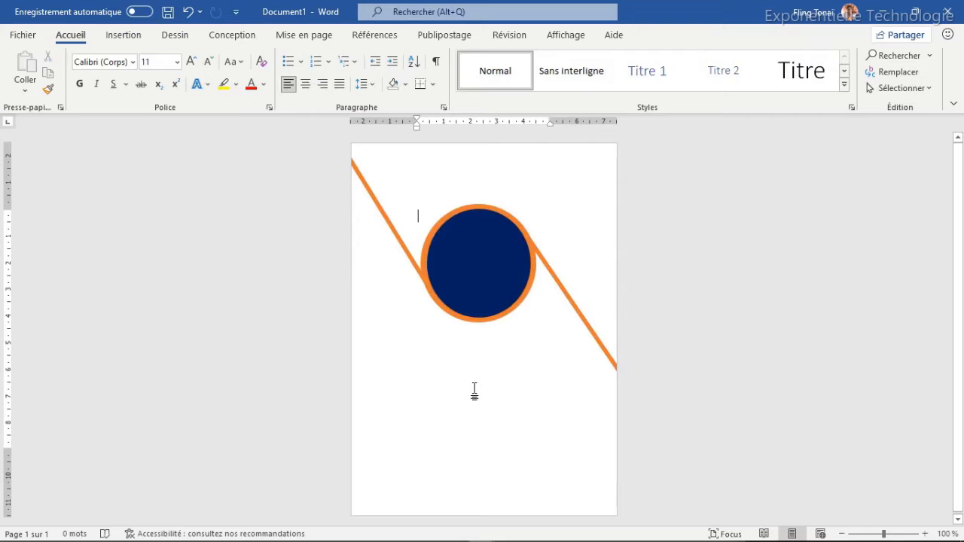
# Duplicate the orange bar right of the circle and place the copy parallel below it, running off the page's right edge
pyautogui.click(570, 301)
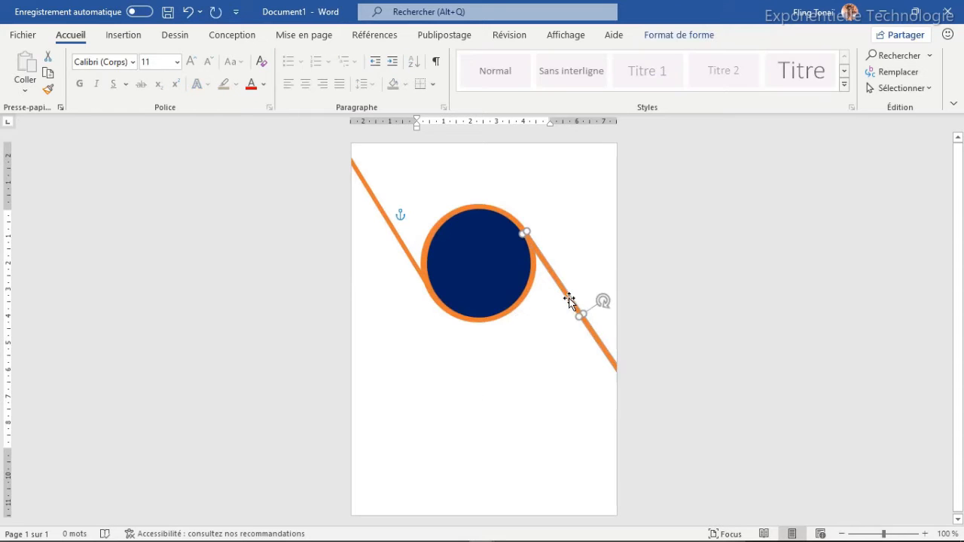
pyautogui.hotkey('ctrl', 'd')
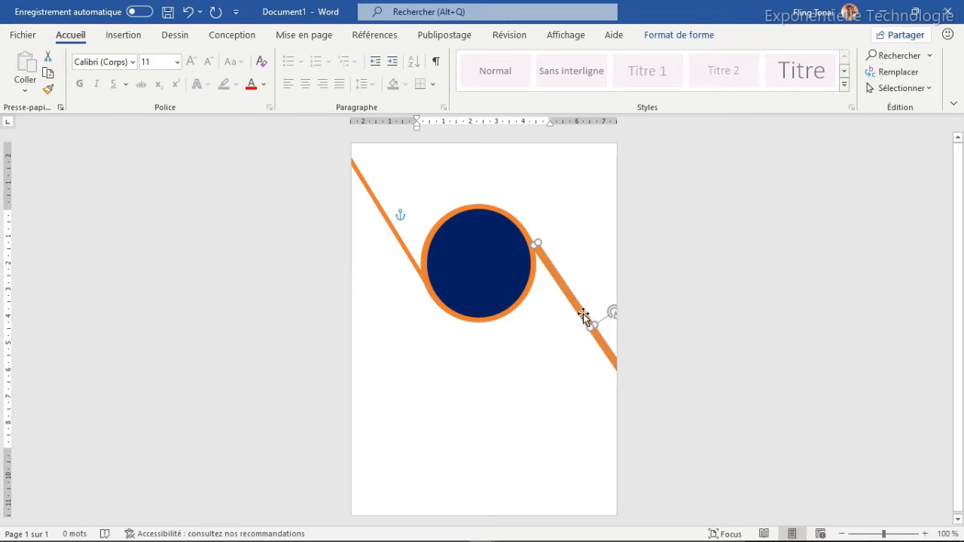
pyautogui.moveTo(584, 315); pyautogui.dragTo(616, 404)
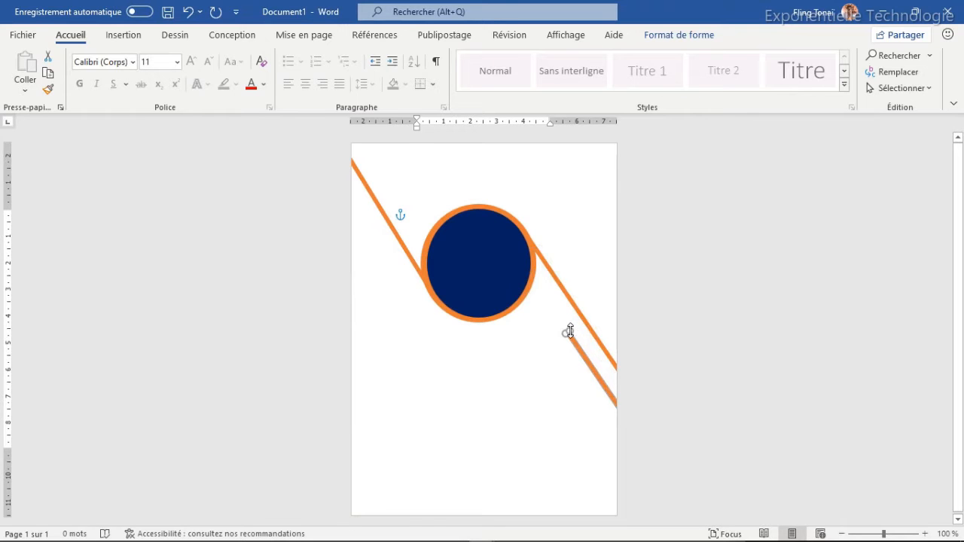
# Edit the points of the lower-right orange bar so its upper end is cut to a slanted tip, about 7.6 cm long overall
pyautogui.click(695, 38)
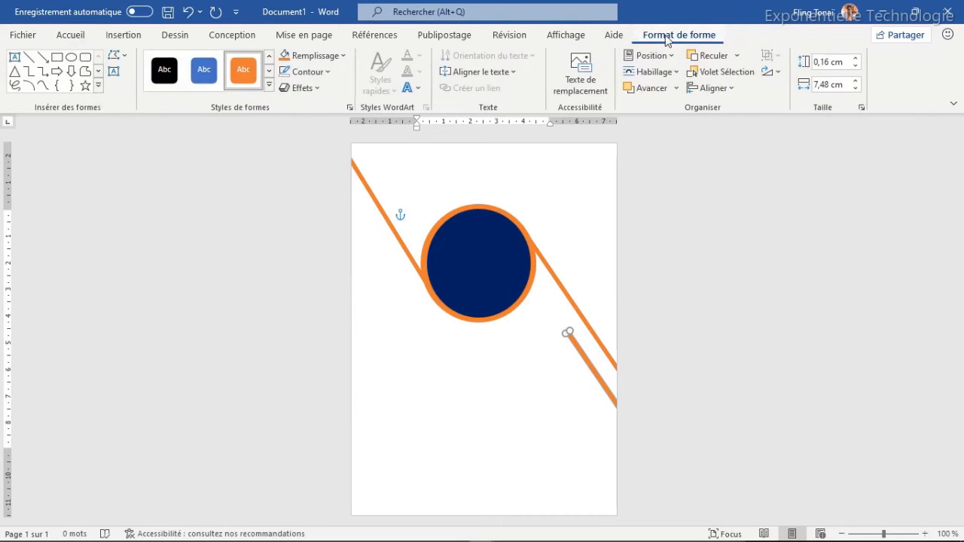
pyautogui.click(125, 59)
pyautogui.click(167, 97)
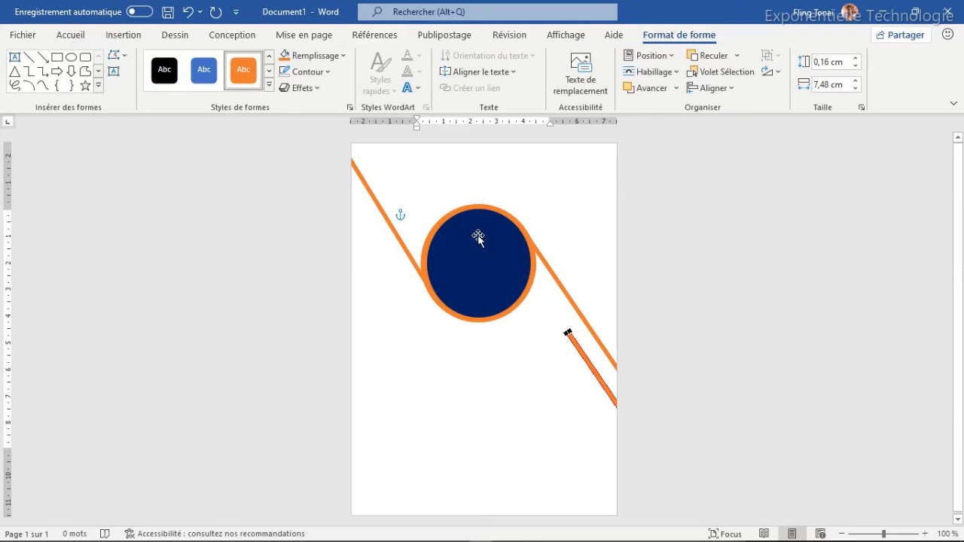
pyautogui.click(567, 334)
pyautogui.moveTo(566, 331); pyautogui.dragTo(566, 331)
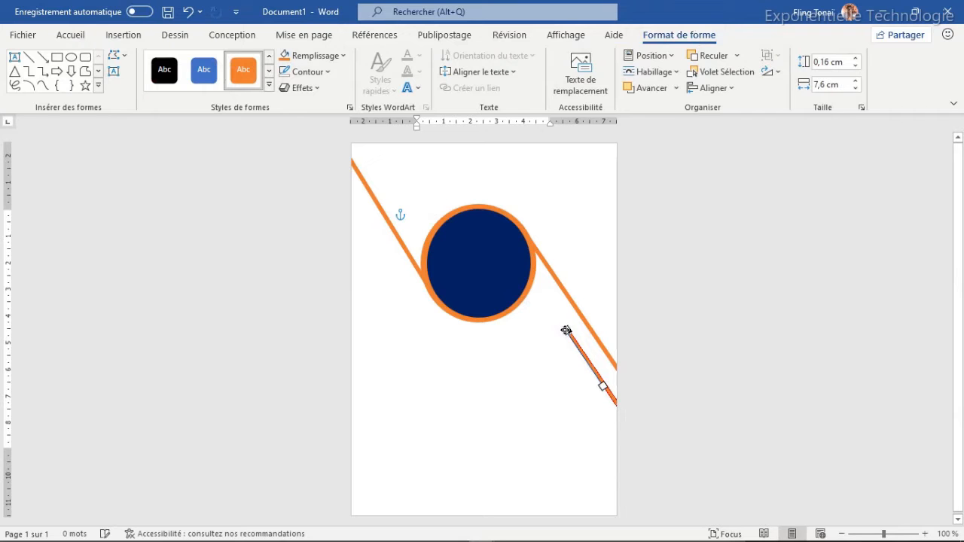
pyautogui.click(600, 369)
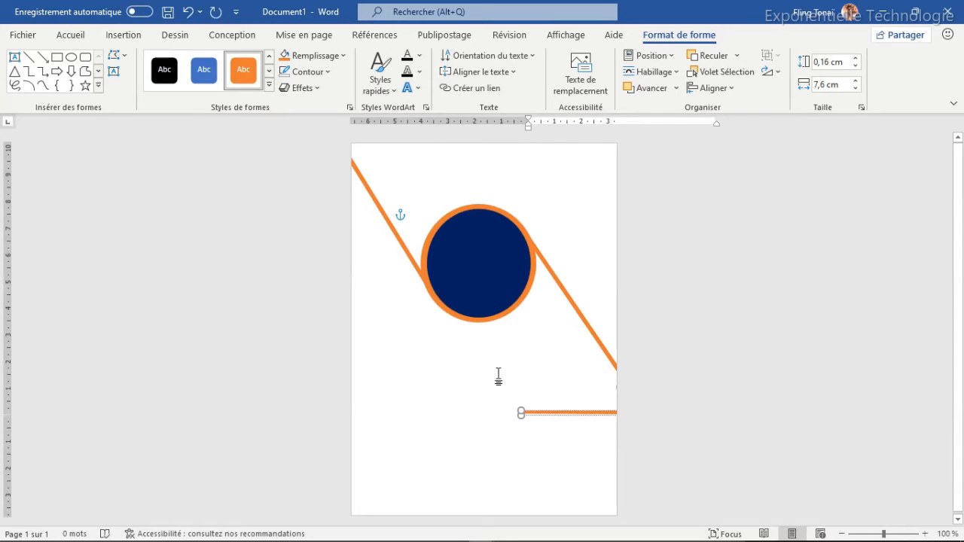
pyautogui.click(435, 379)
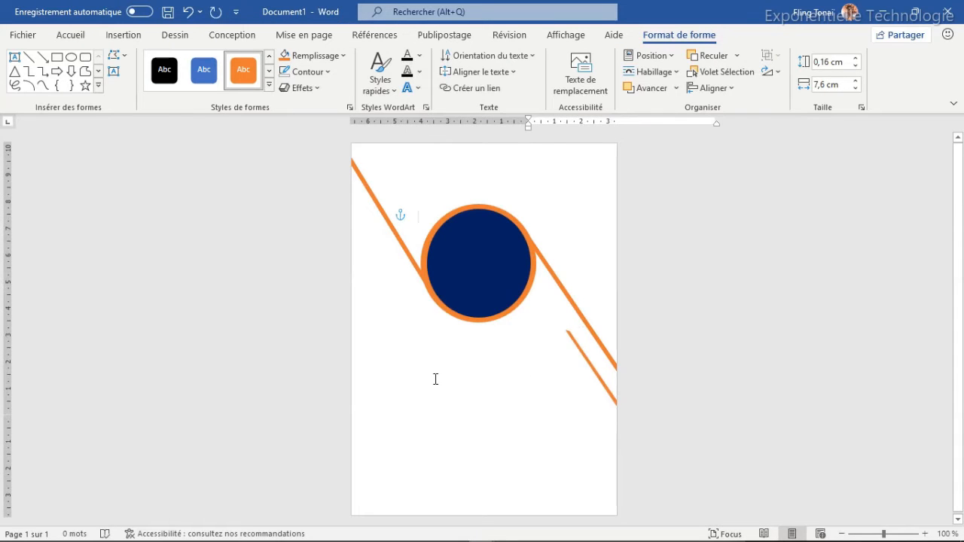
# Duplicate the slant-tipped orange bar, adjust its tilt and place the copy below the upper-left bar, running off the page's left edge
pyautogui.click(578, 349)
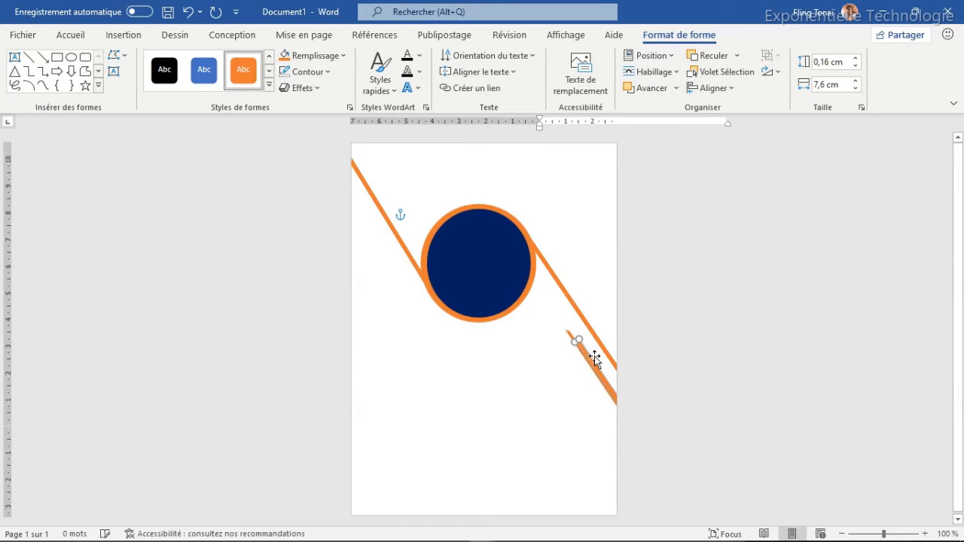
pyautogui.moveTo(577, 345); pyautogui.dragTo(445, 363)
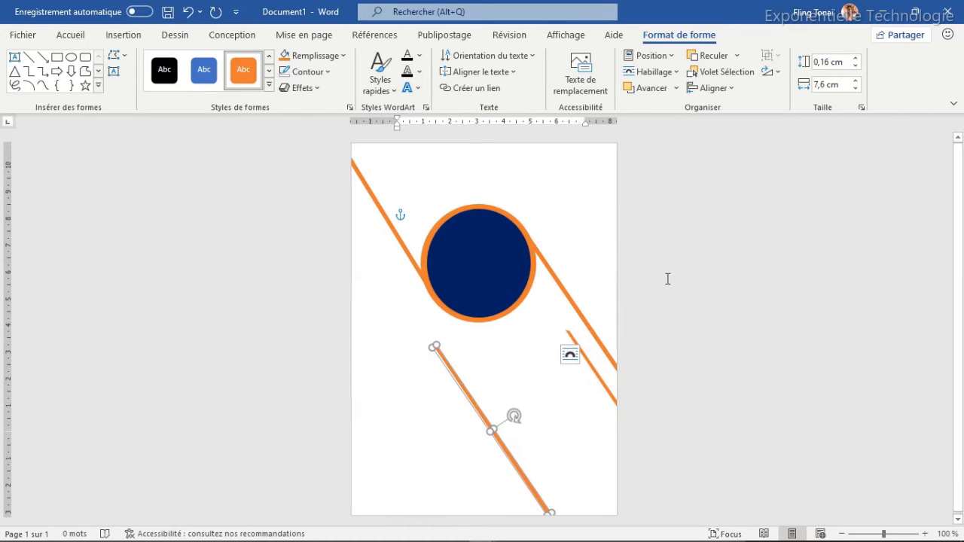
pyautogui.moveTo(517, 422); pyautogui.dragTo(430, 397)
pyautogui.moveTo(498, 436); pyautogui.dragTo(502, 435)
pyautogui.moveTo(539, 357); pyautogui.dragTo(445, 367)
pyautogui.moveTo(446, 451); pyautogui.dragTo(525, 389)
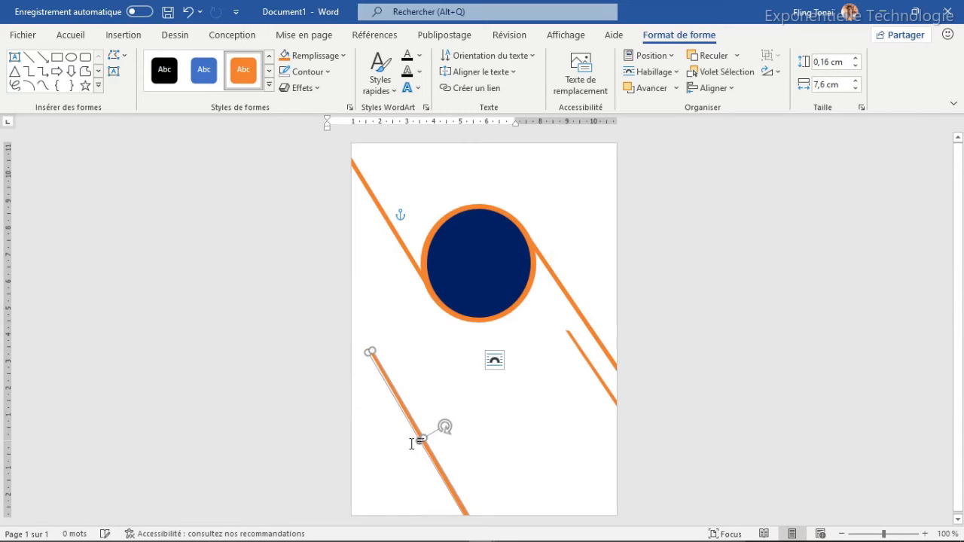
pyautogui.moveTo(415, 426); pyautogui.dragTo(319, 141)
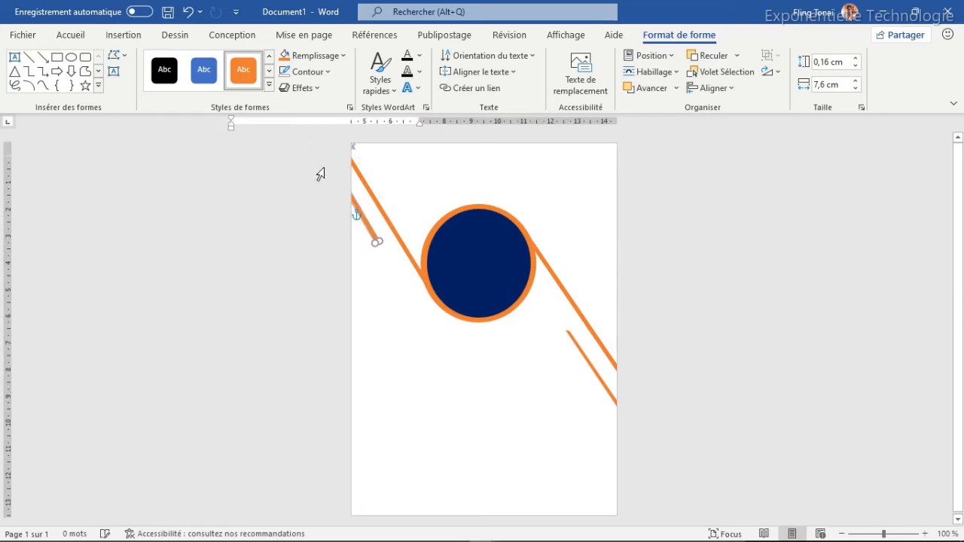
pyautogui.click(383, 280)
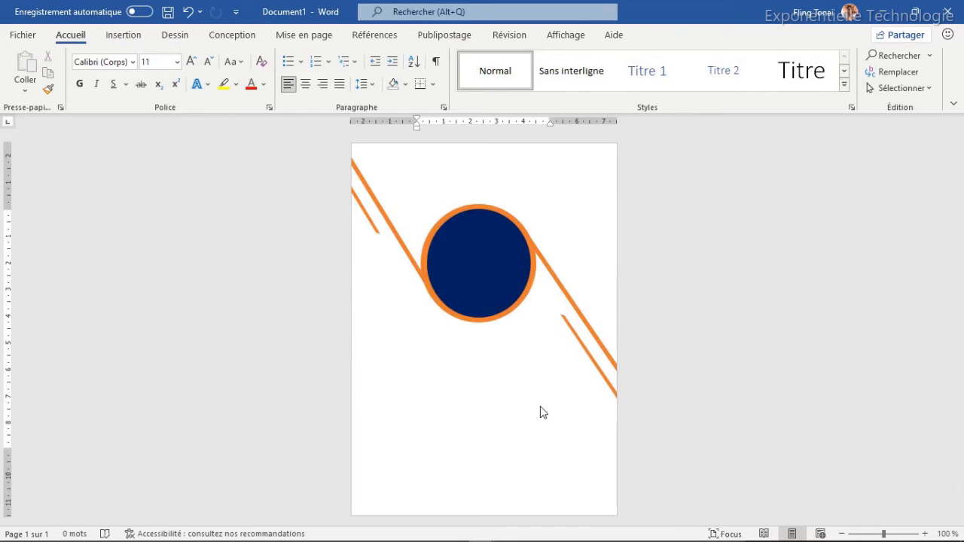
# Draw a rectangle about 9.47 cm wide across the top of the page and stretch it to the top edge, about 1.3 cm high
pyautogui.click(128, 36)
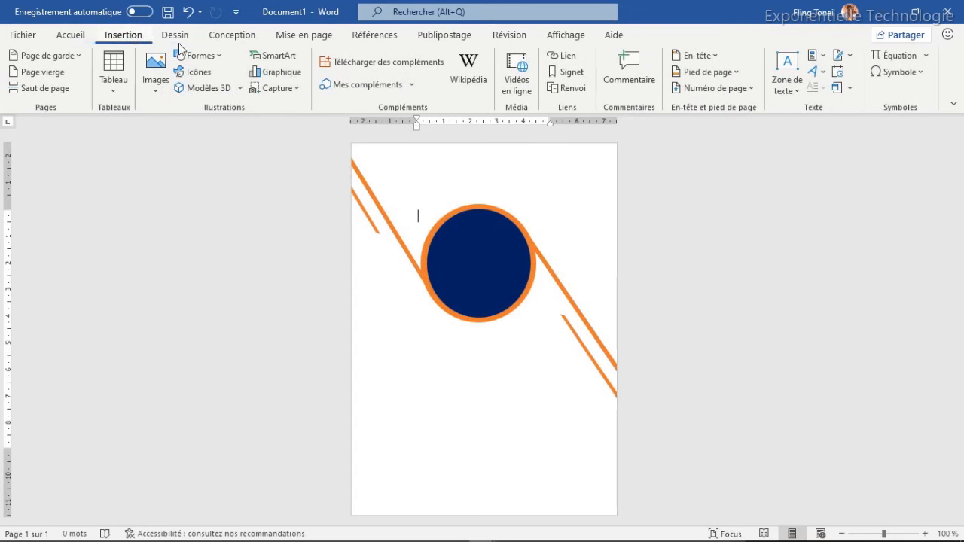
pyautogui.click(217, 57)
pyautogui.click(222, 92)
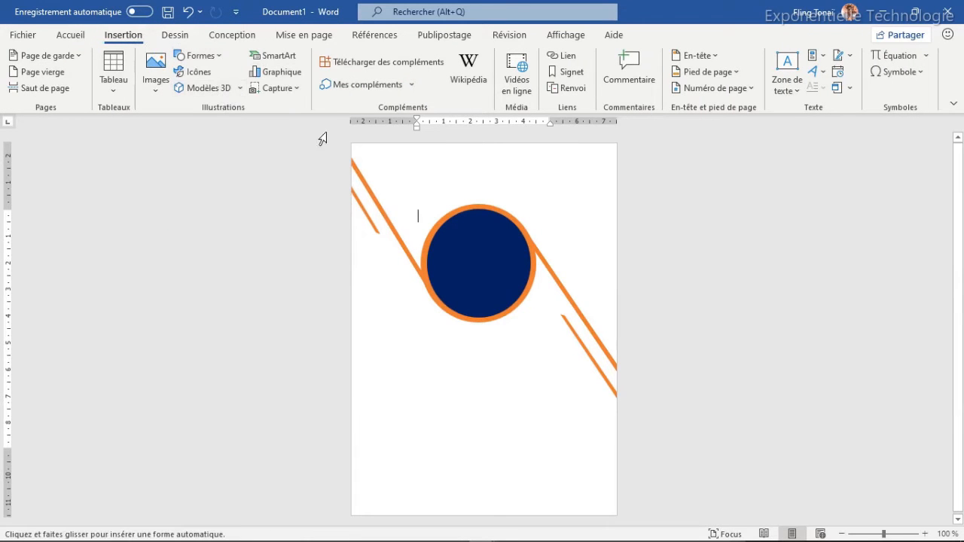
pyautogui.moveTo(363, 147)
pyautogui.mouseDown()
pyautogui.moveTo(459, 189)
pyautogui.moveTo(549, 168)
pyautogui.moveTo(618, 178)
pyautogui.mouseUp()
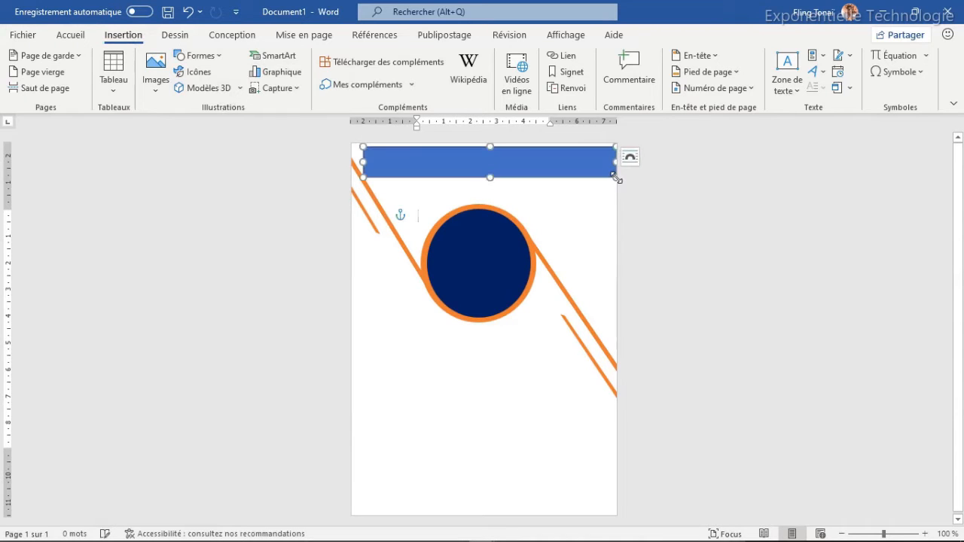
pyautogui.moveTo(490, 146); pyautogui.dragTo(494, 160)
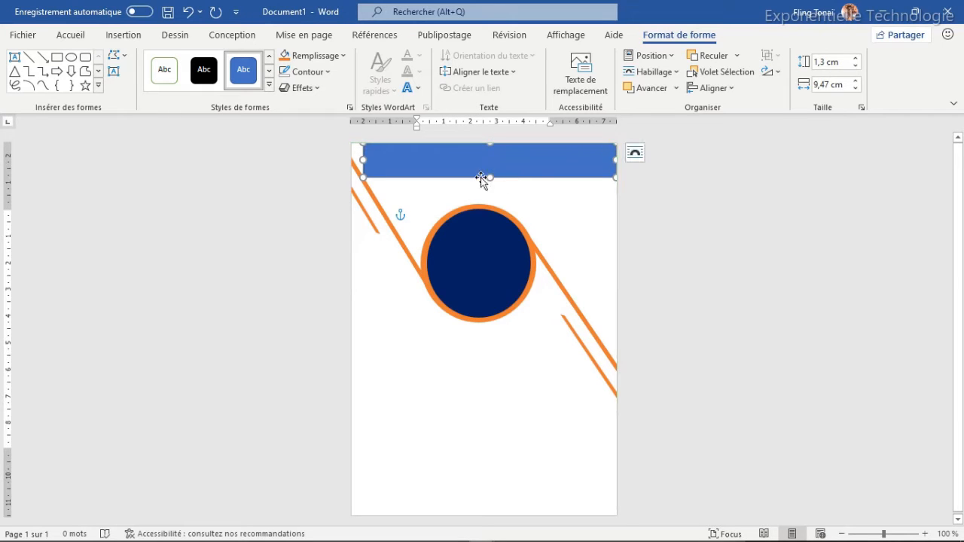
pyautogui.click(385, 318)
pyautogui.click(454, 362)
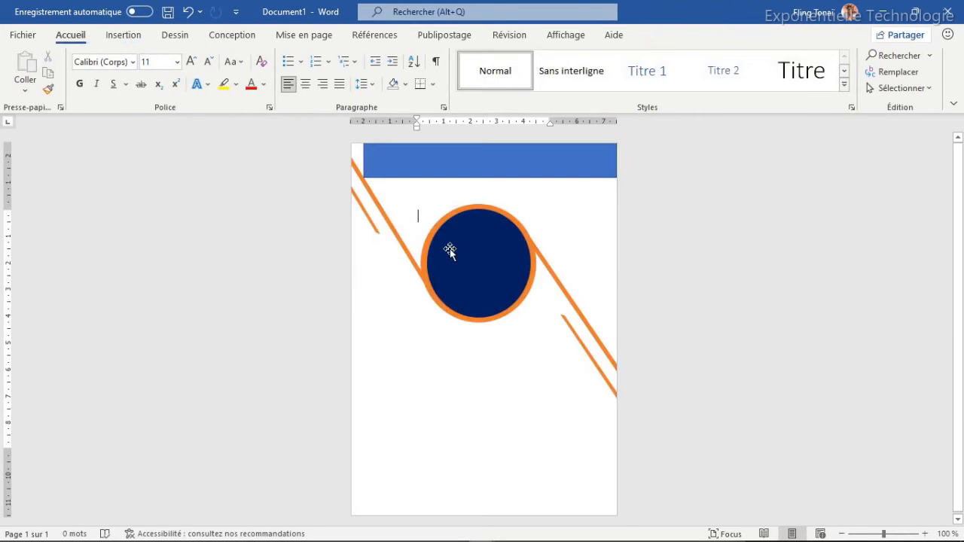
# Edit the blue rectangle's points to extend its left side to the page's upper-left corner, above the orange bar
pyautogui.click(453, 157)
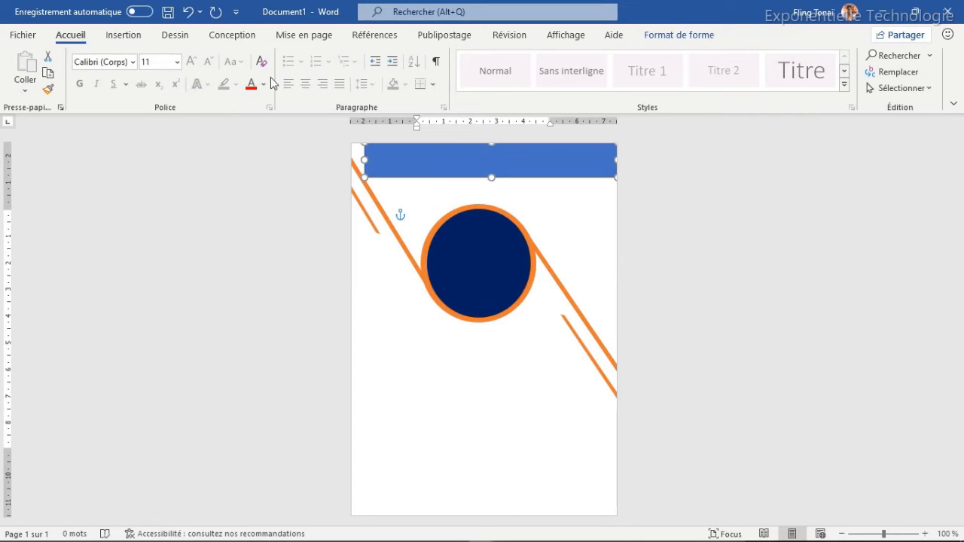
pyautogui.click(682, 37)
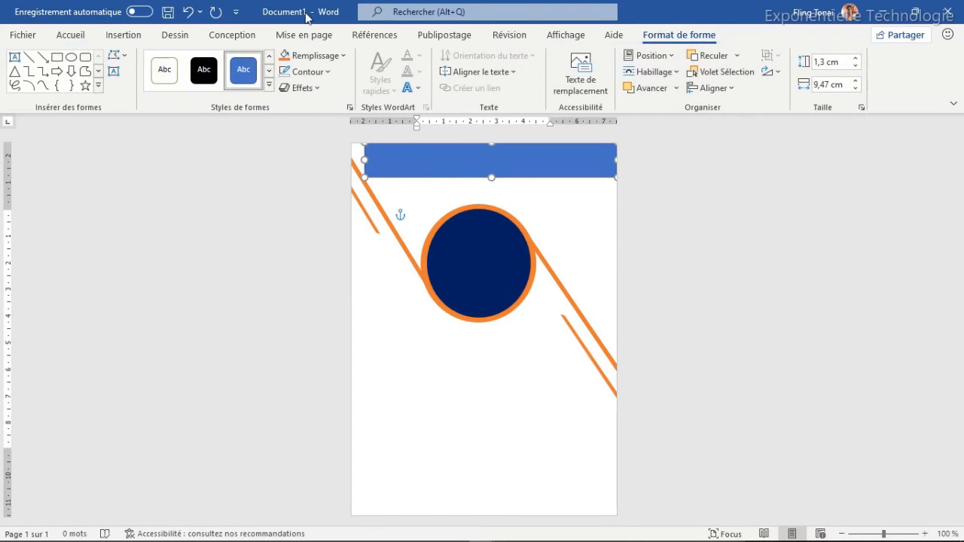
pyautogui.click(125, 59)
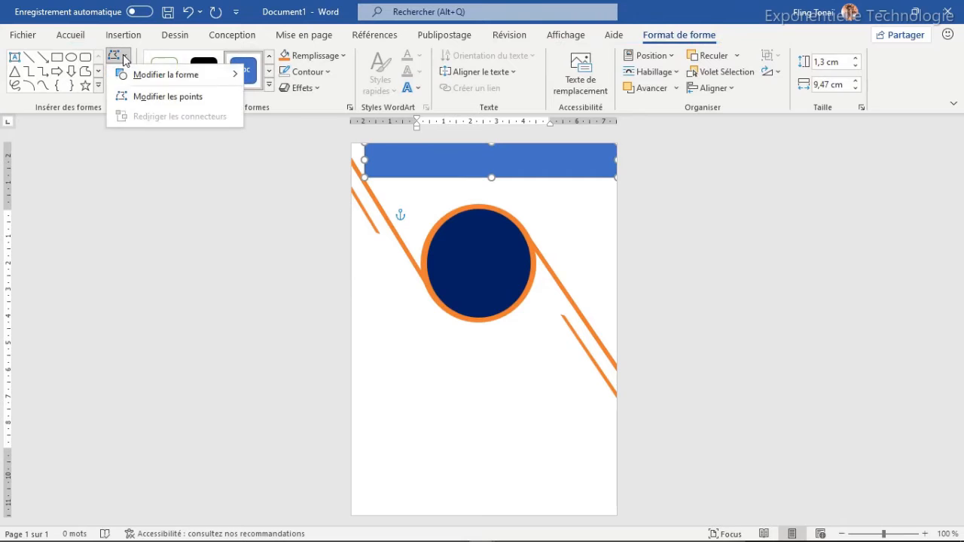
pyautogui.click(144, 97)
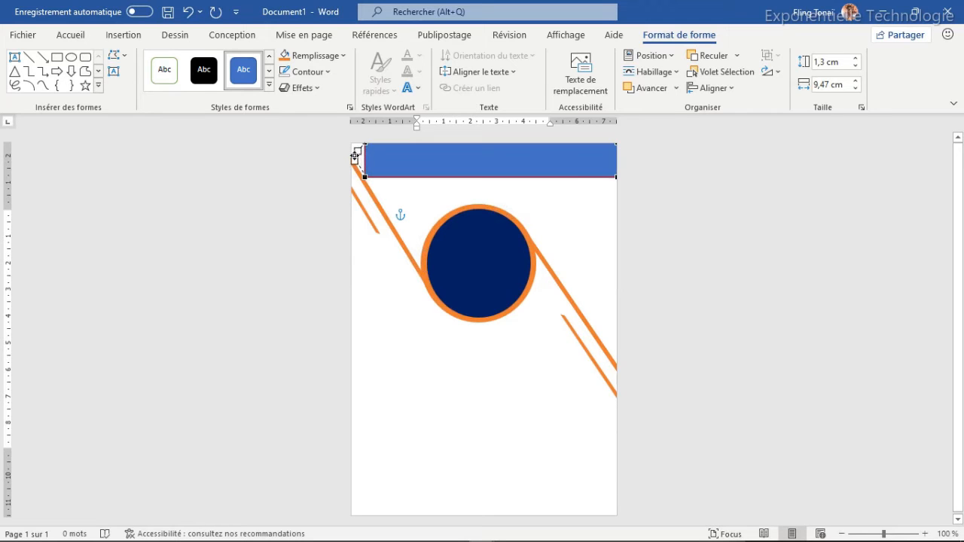
pyautogui.moveTo(353, 157); pyautogui.dragTo(353, 156)
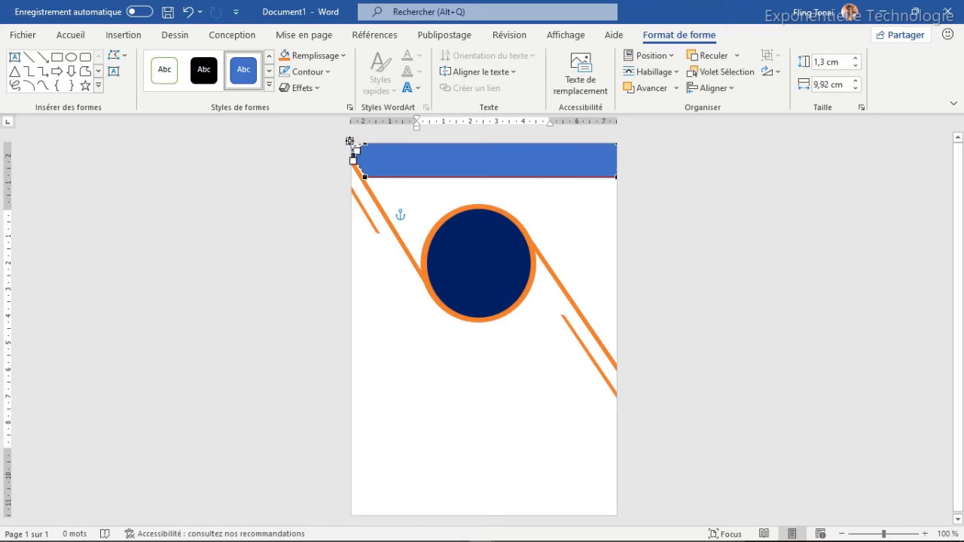
pyautogui.moveTo(348, 139); pyautogui.dragTo(352, 143)
# Try to reshape the blue rectangle's lower-left edge by moving its points, and undo the change
pyautogui.moveTo(359, 170); pyautogui.dragTo(360, 175)
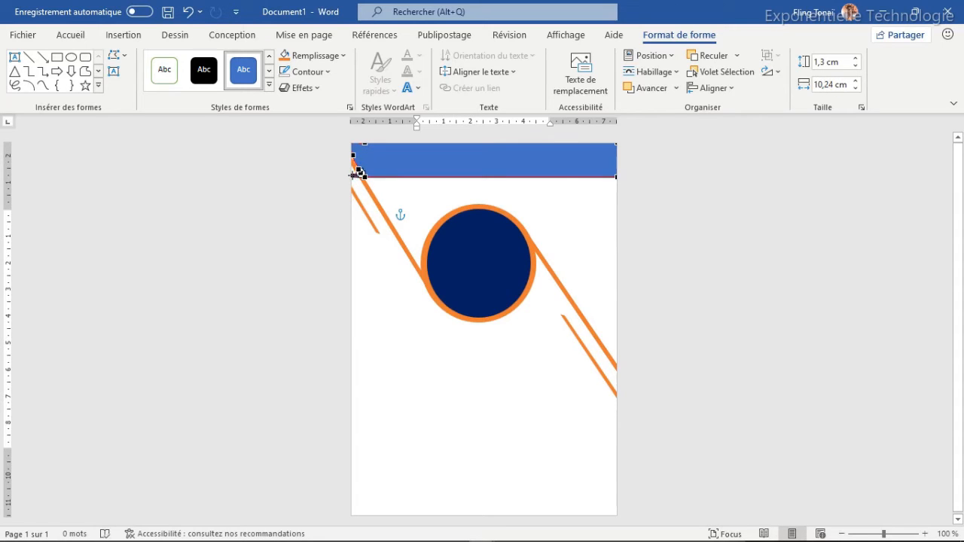
pyautogui.hotkey('ctrl', 'z')
pyautogui.hotkey('ctrl', 'z')
pyautogui.moveTo(359, 168); pyautogui.dragTo(359, 168)
pyautogui.hotkey('ctrl', 'z')
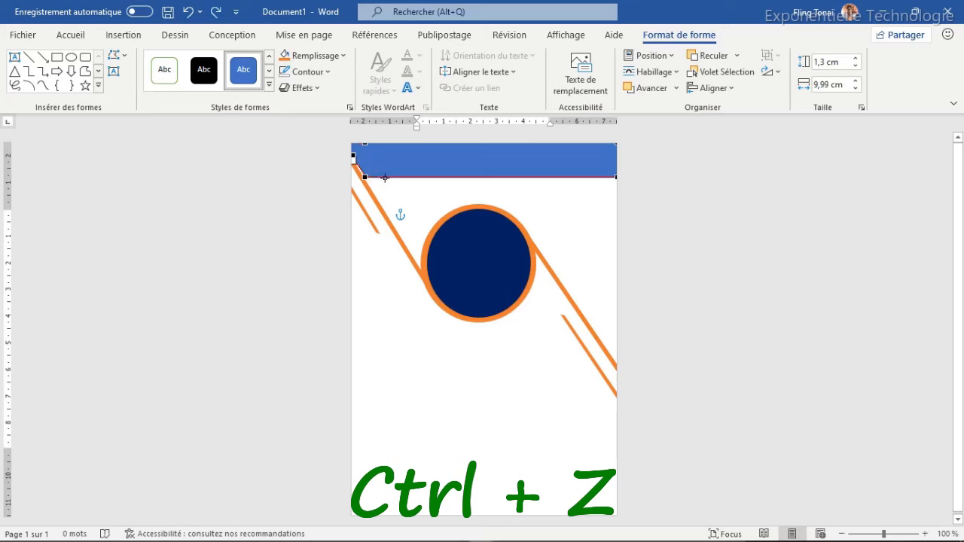
# Pull the blue shape's lower edge points along the orange bars and circle to fill the area above them, about 10.77 by 9.14 cm
pyautogui.moveTo(385, 181); pyautogui.dragTo(421, 266)
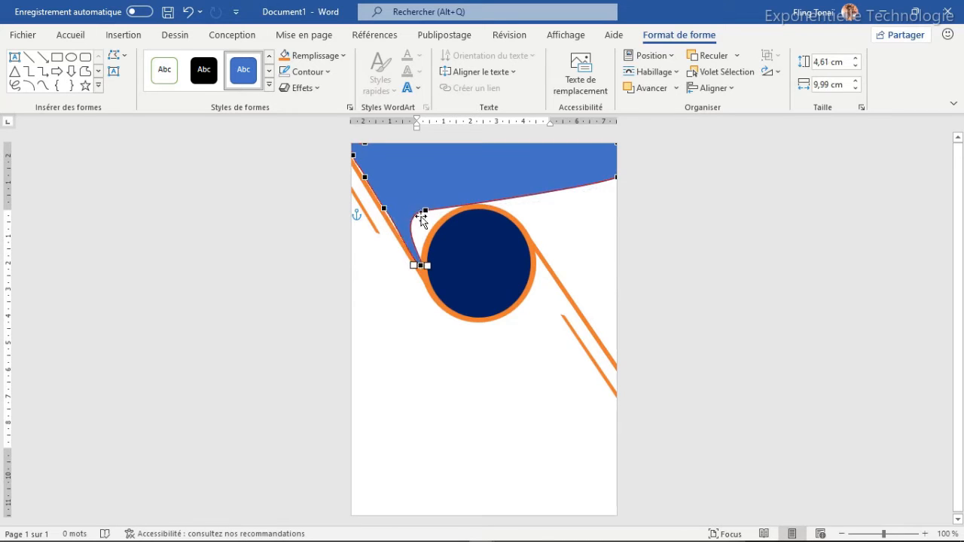
pyautogui.moveTo(410, 231)
pyautogui.mouseDown()
pyautogui.moveTo(423, 229)
pyautogui.moveTo(420, 238)
pyautogui.mouseUp()
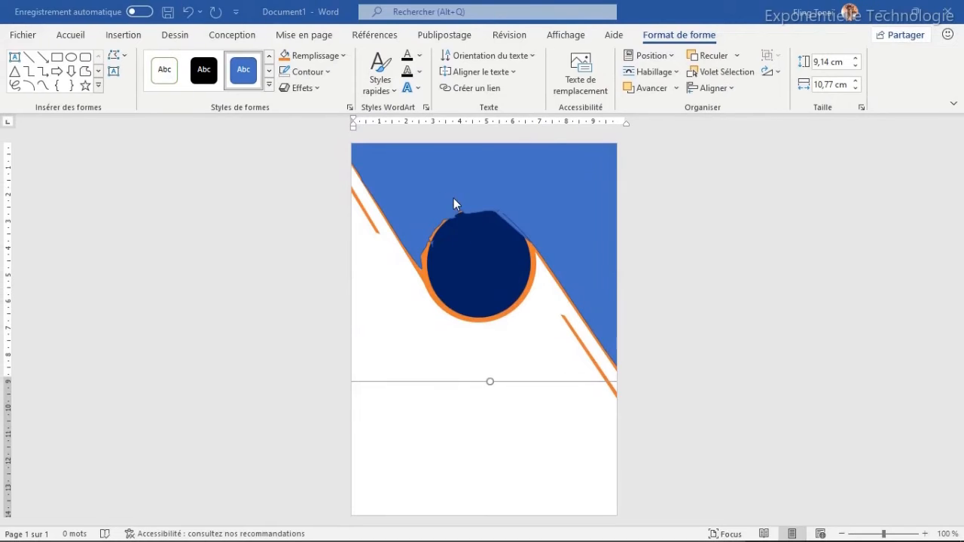
# Send the blue shape to the back, behind the circles and orange bars
pyautogui.click(453, 200)
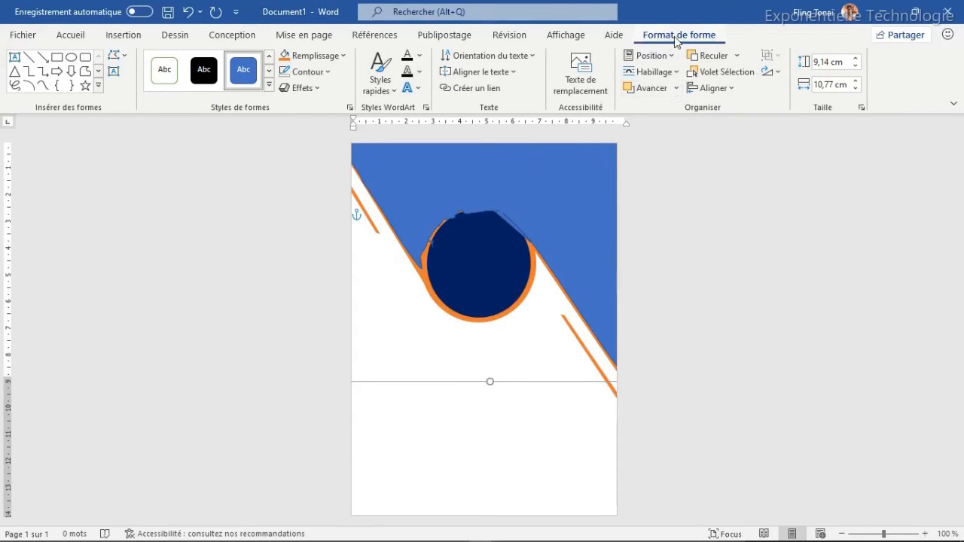
pyautogui.click(738, 59)
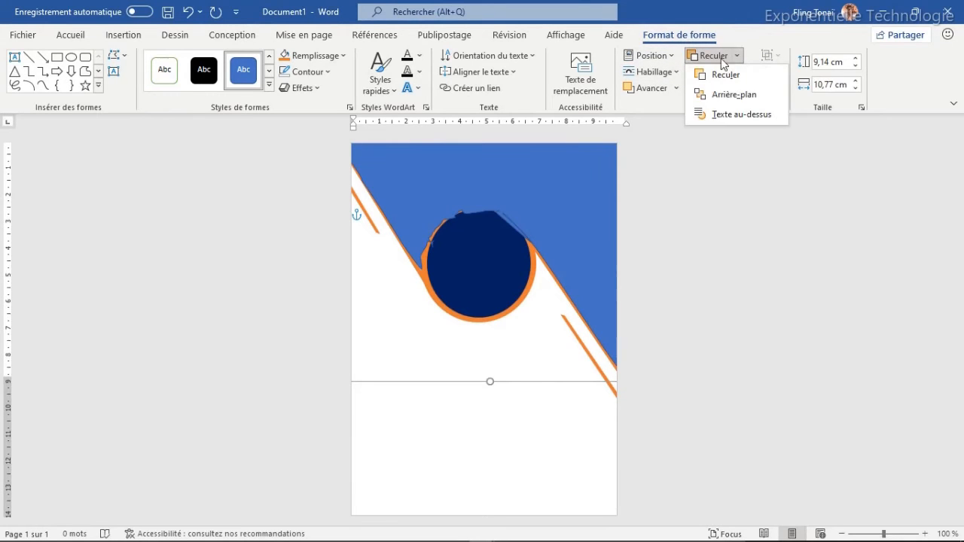
pyautogui.click(736, 95)
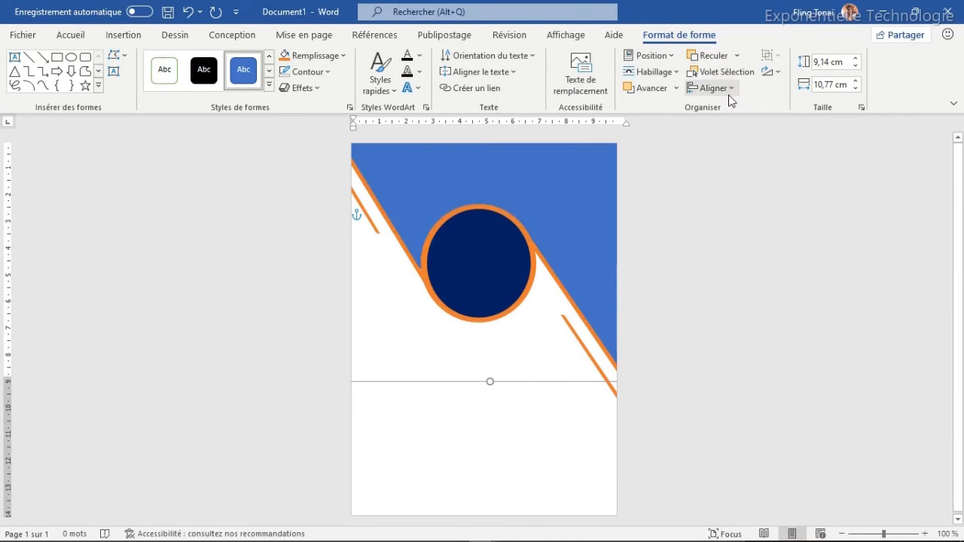
pyautogui.click(507, 441)
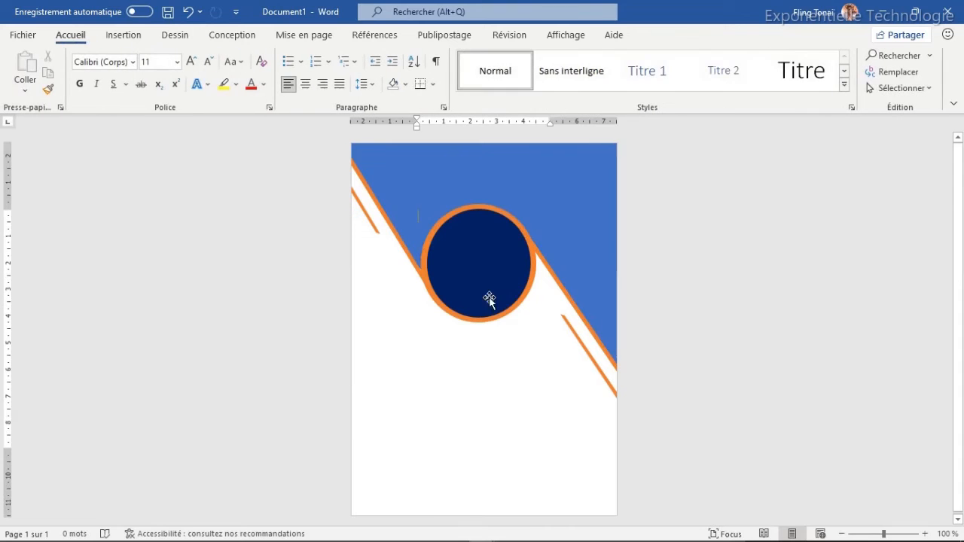
# Remove the outline of the large blue background shape and fill it with standard dark blue
pyautogui.click(527, 176)
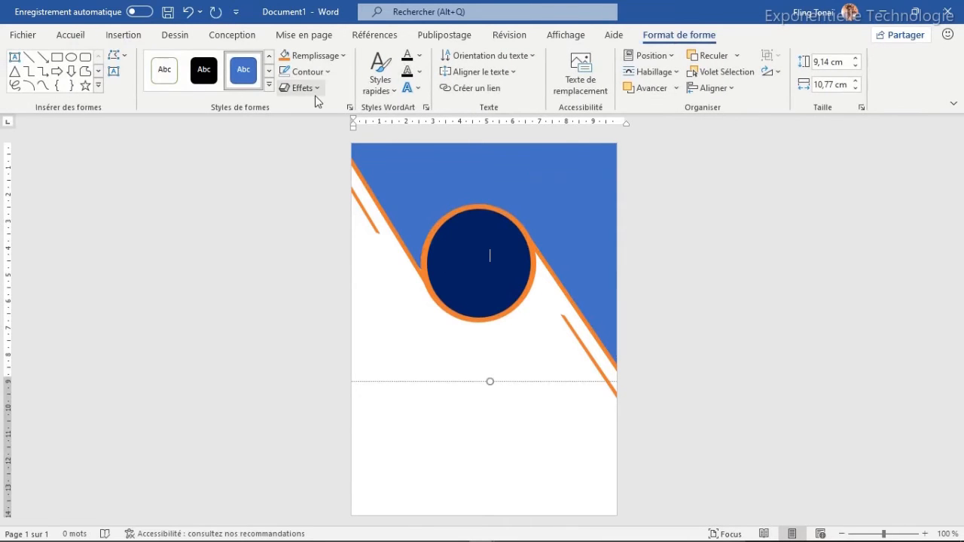
pyautogui.click(327, 73)
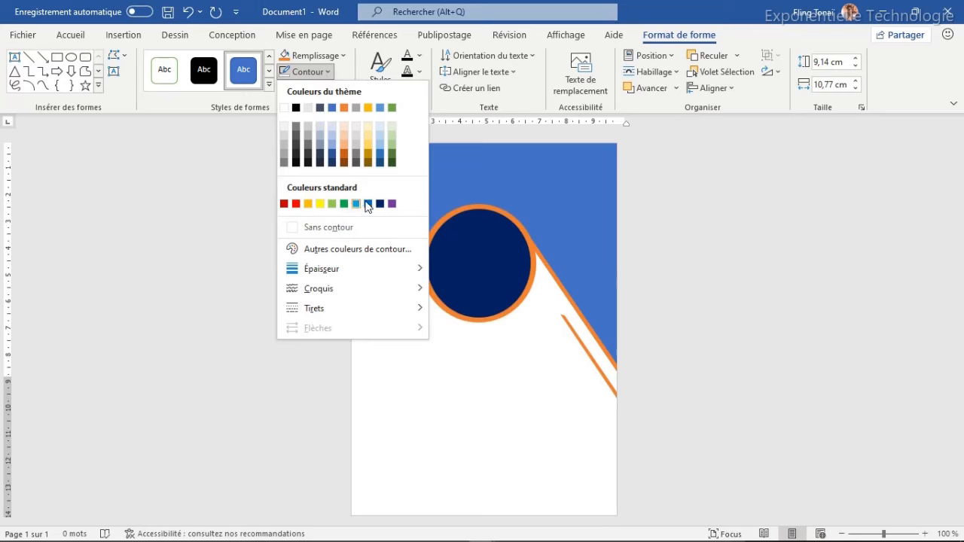
pyautogui.click(312, 228)
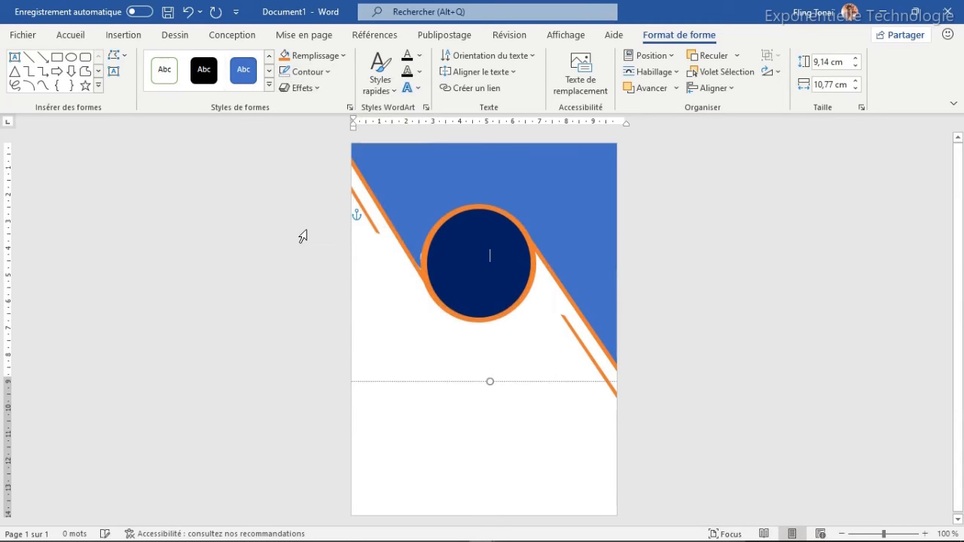
pyautogui.click(315, 56)
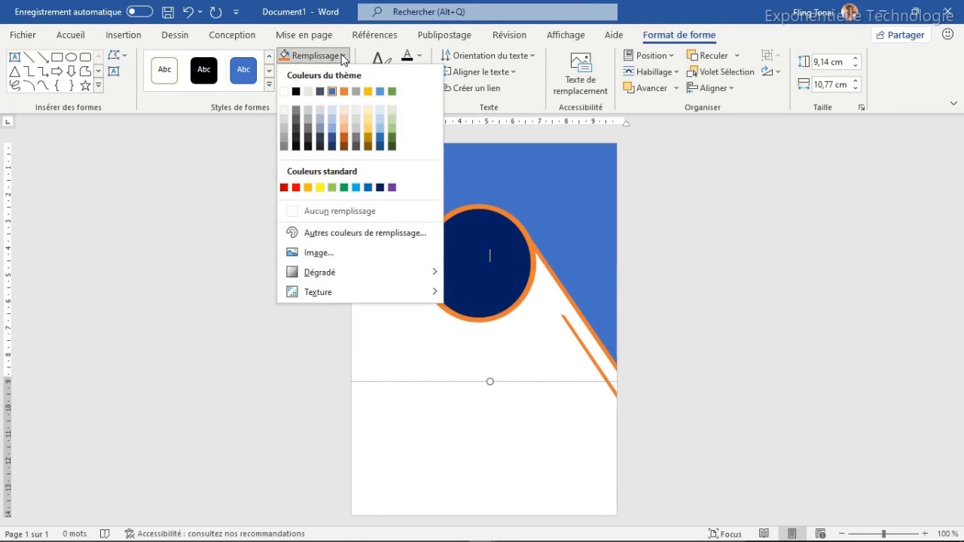
pyautogui.click(380, 188)
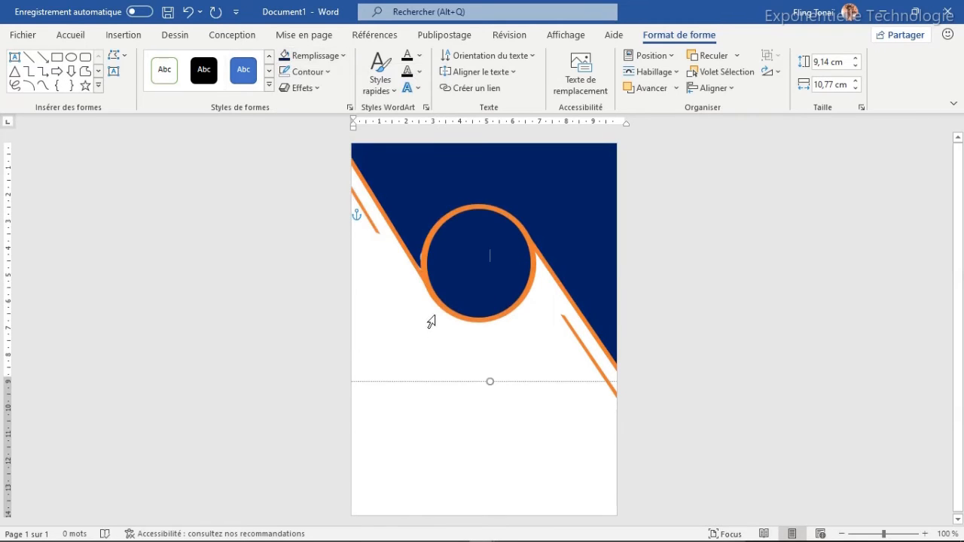
pyautogui.click(483, 426)
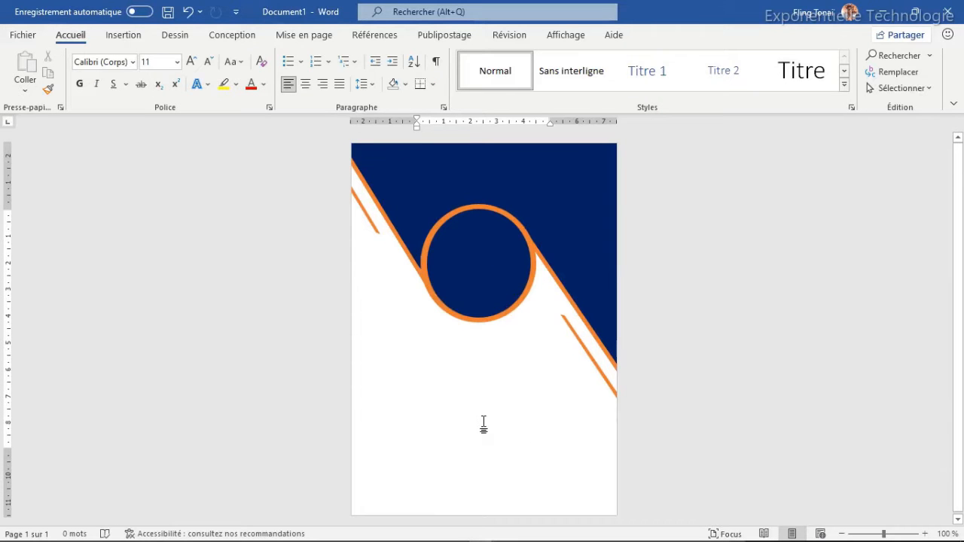
# Fill the inner circle with the portrait photo stored as a JPG on local disk E:
pyautogui.click(476, 252)
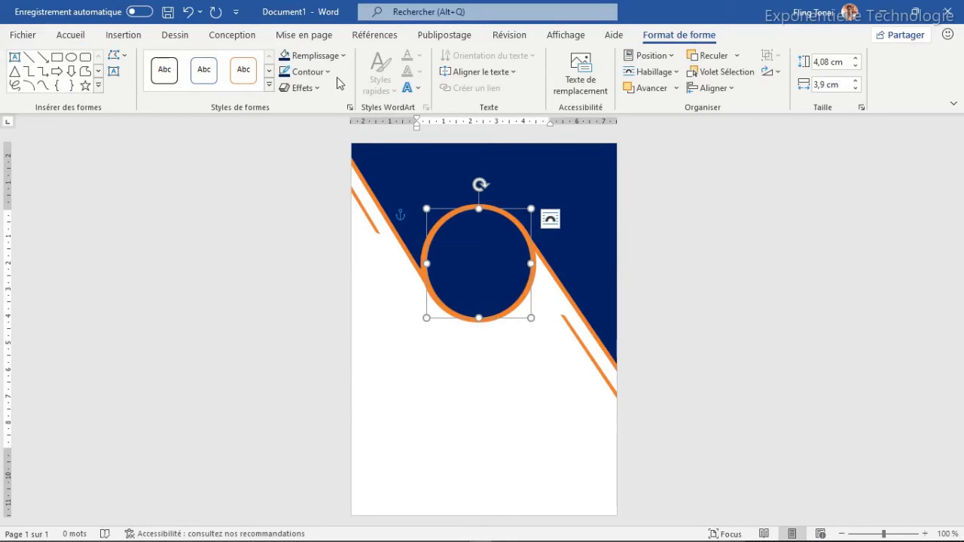
pyautogui.click(341, 57)
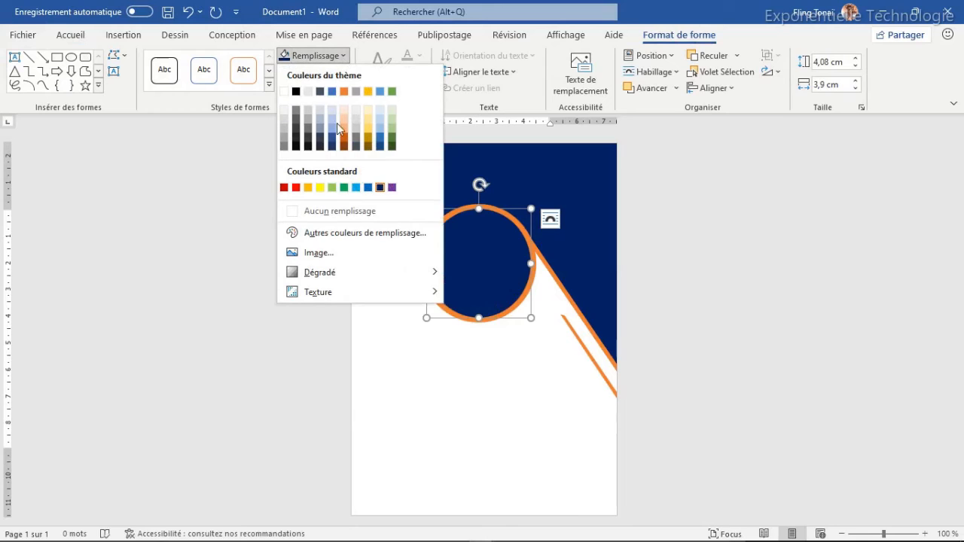
pyautogui.click(316, 252)
pyautogui.click(390, 218)
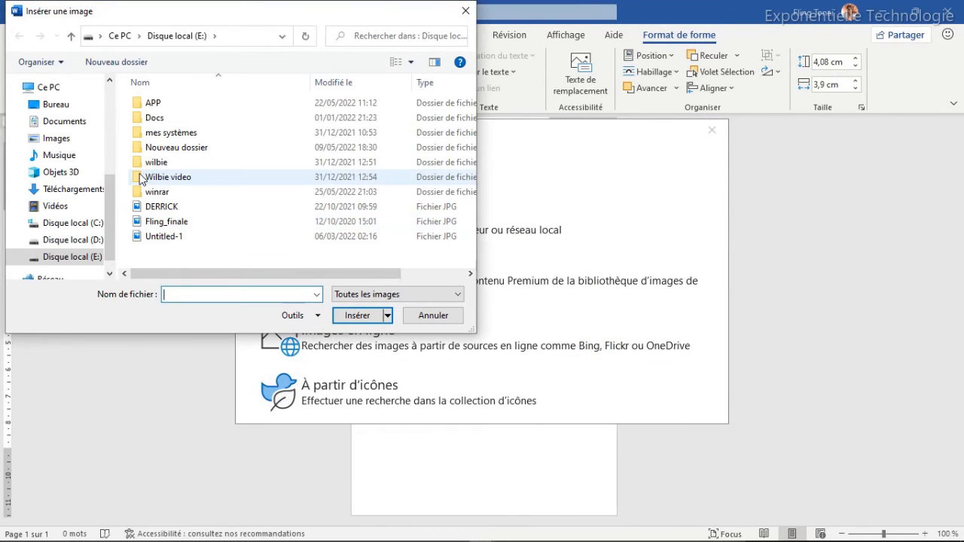
pyautogui.scroll(5, 60, 188)
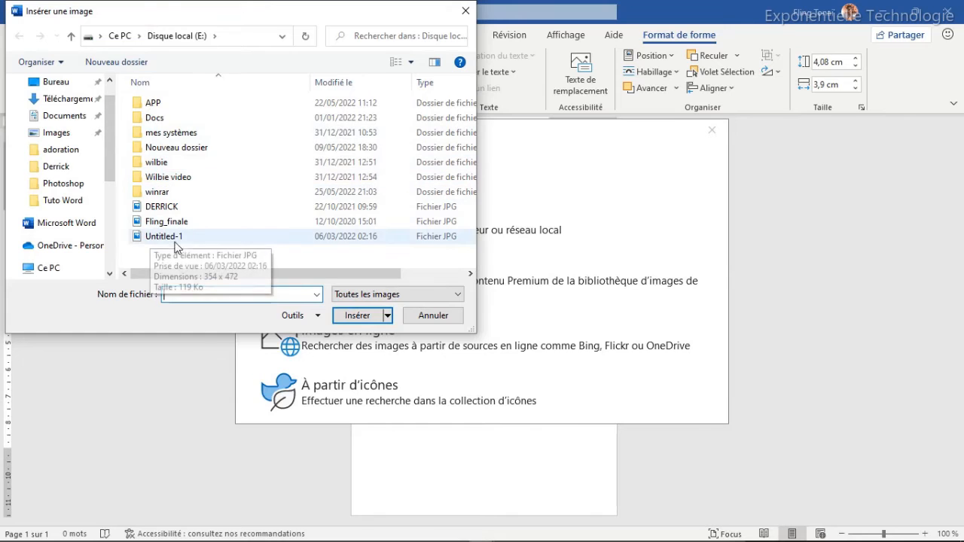
pyautogui.click(226, 223)
pyautogui.click(357, 315)
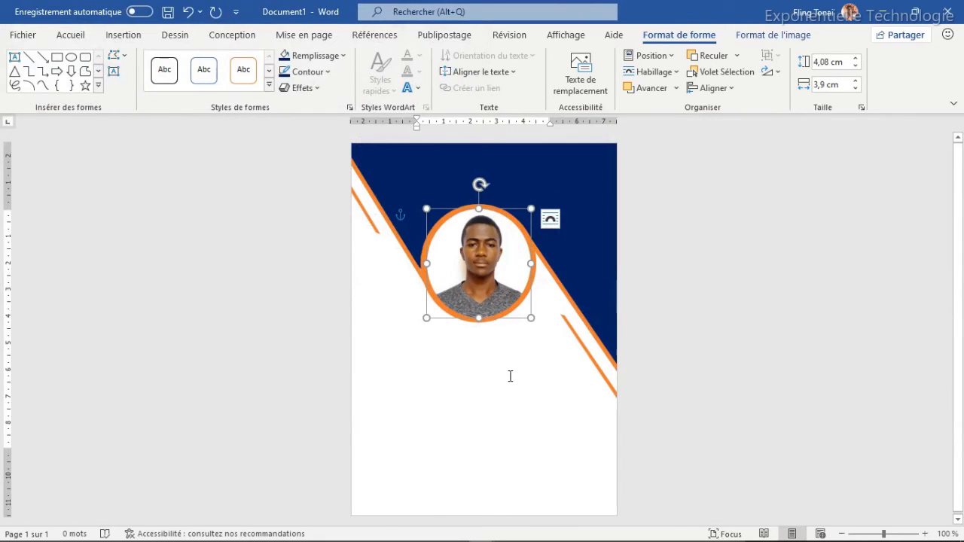
pyautogui.click(510, 409)
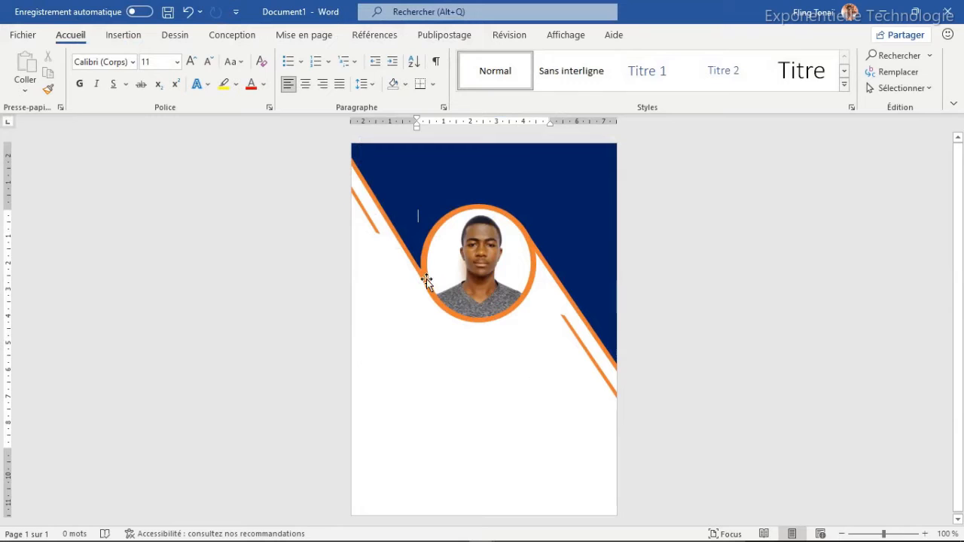
# Draw a rectangle about 10.11 by 0.93 cm along the page's lower edge, with dark blue fill and outline
pyautogui.click(123, 35)
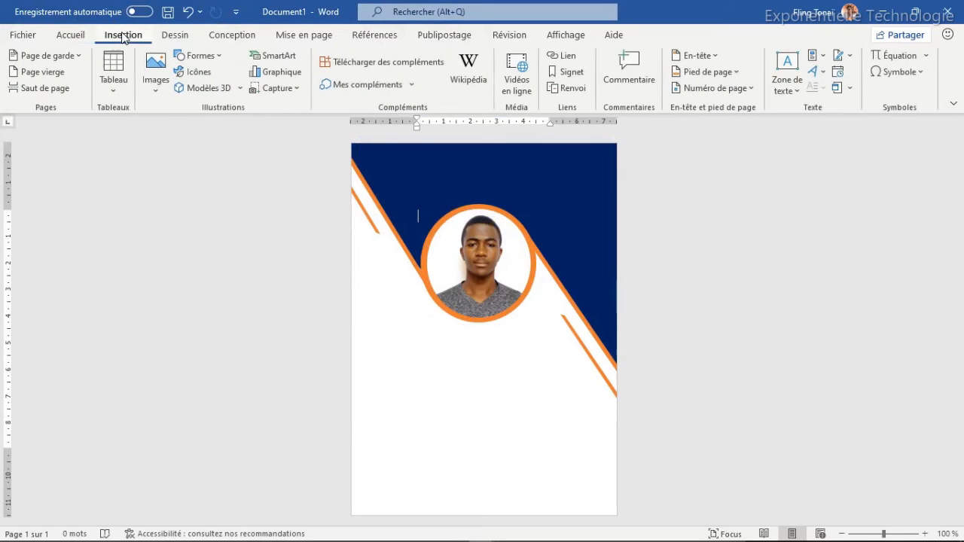
pyautogui.click(209, 55)
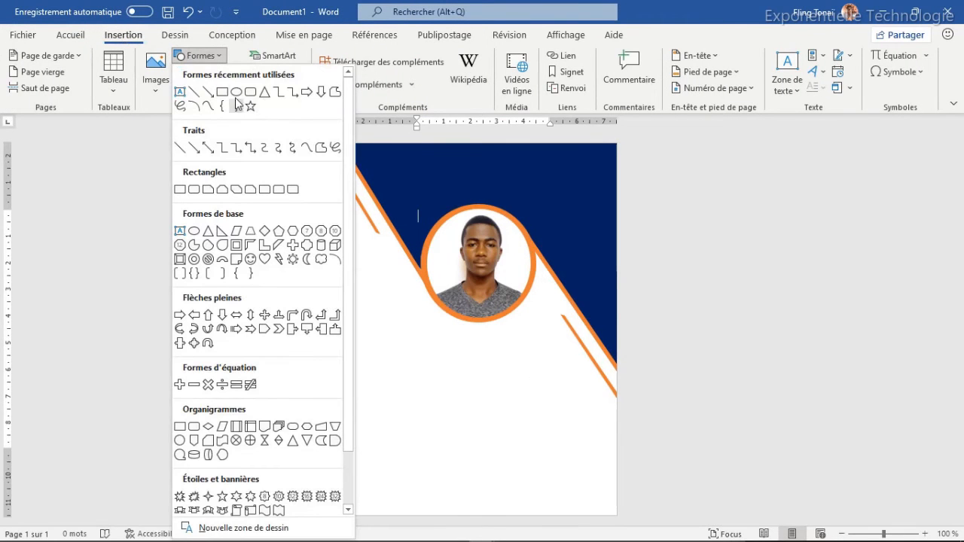
pyautogui.click(221, 92)
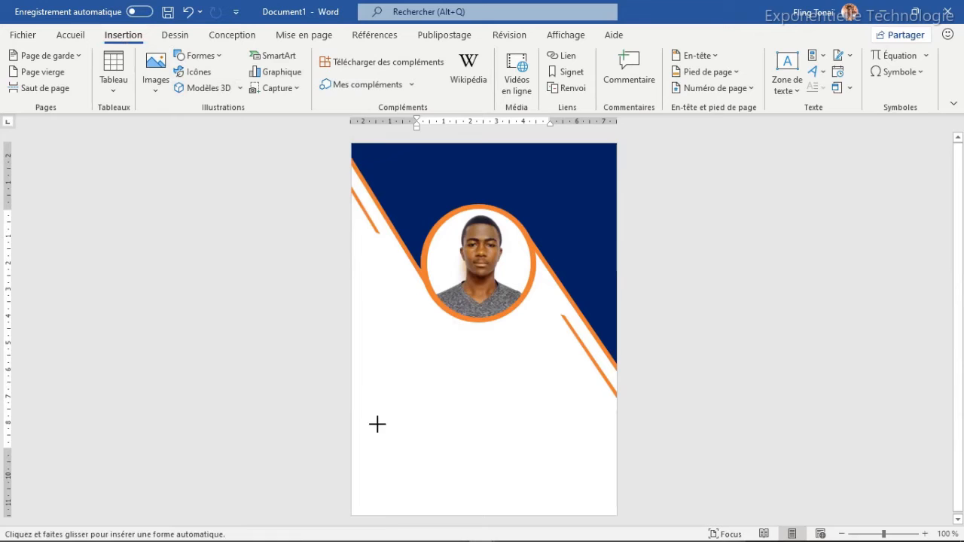
pyautogui.moveTo(371, 449); pyautogui.dragTo(620, 488)
pyautogui.moveTo(372, 467); pyautogui.dragTo(338, 468)
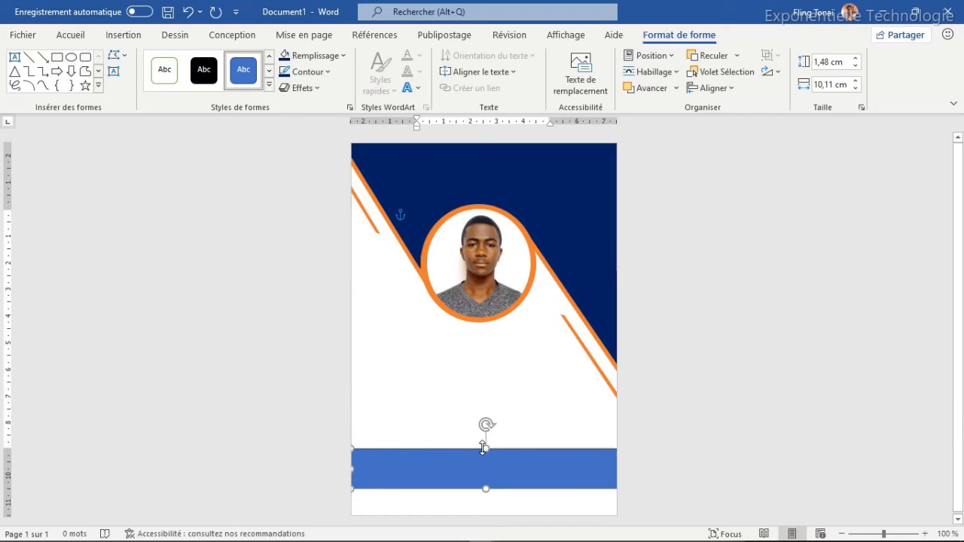
pyautogui.moveTo(486, 449); pyautogui.dragTo(487, 520)
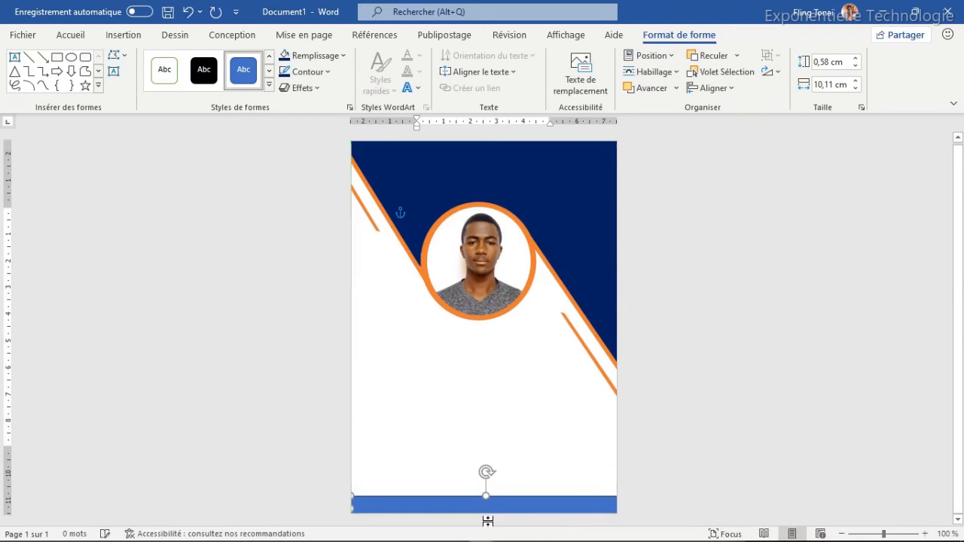
pyautogui.click(283, 59)
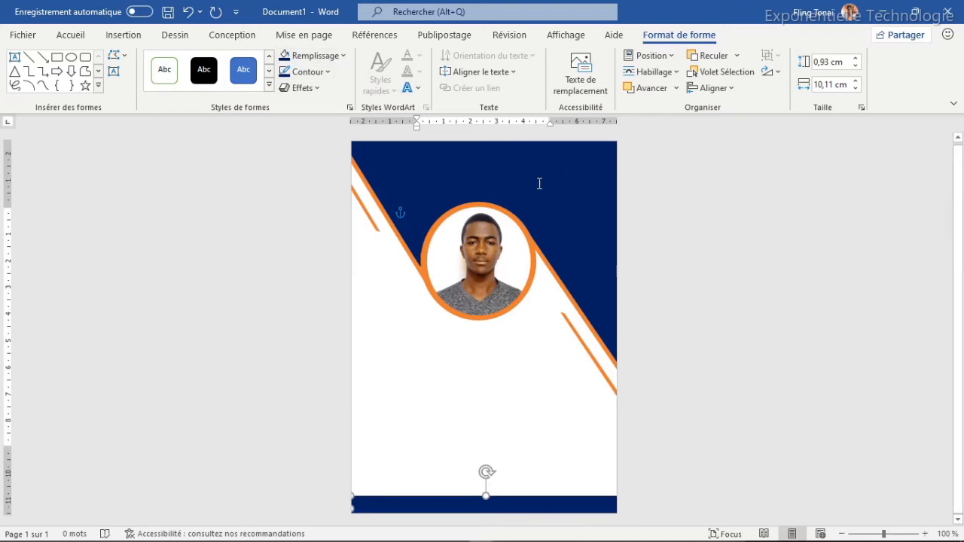
pyautogui.click(434, 452)
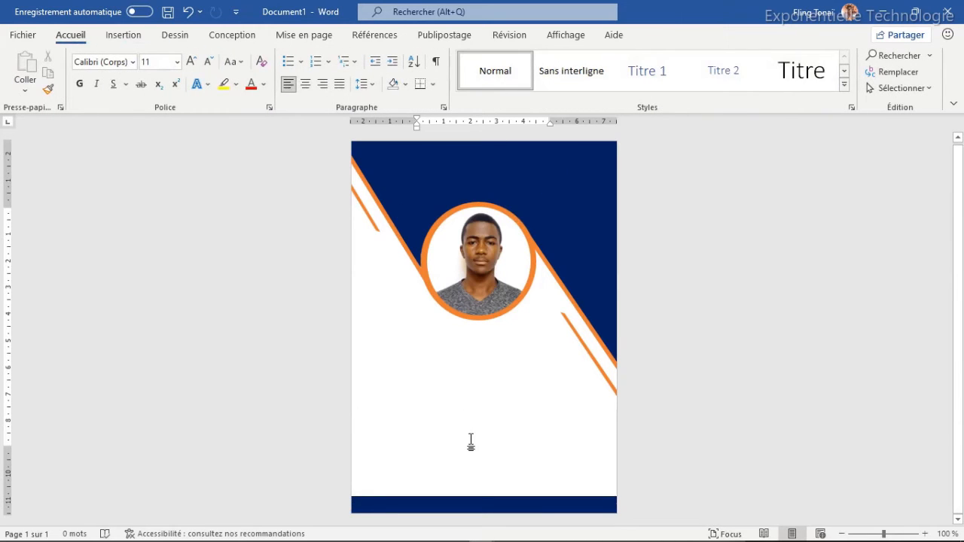
# Duplicate the dark blue bottom bar and turn the copy into a tilted rectangle, about 4.6 by 1.98 cm, peaking in the page's lower-left corner
pyautogui.click(475, 504)
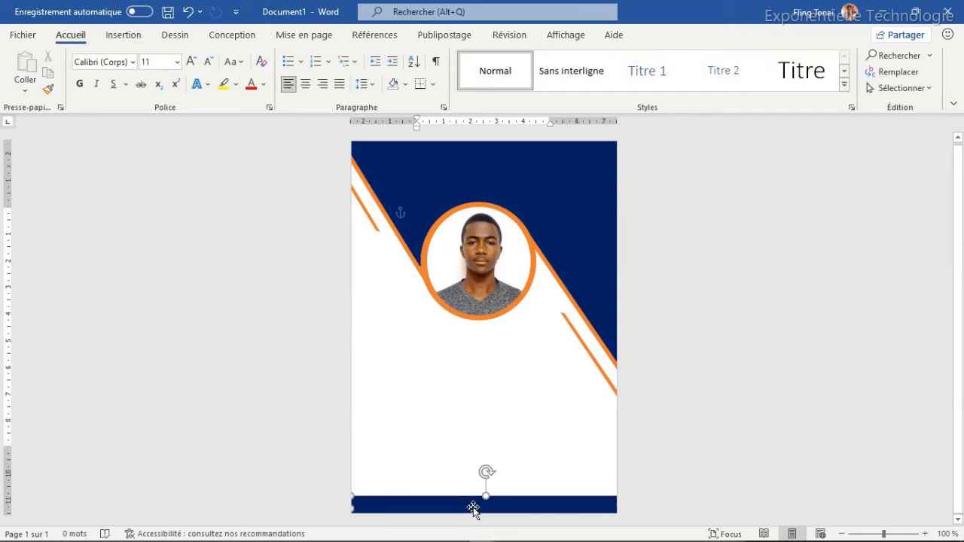
pyautogui.hotkey('ctrl', 'd')
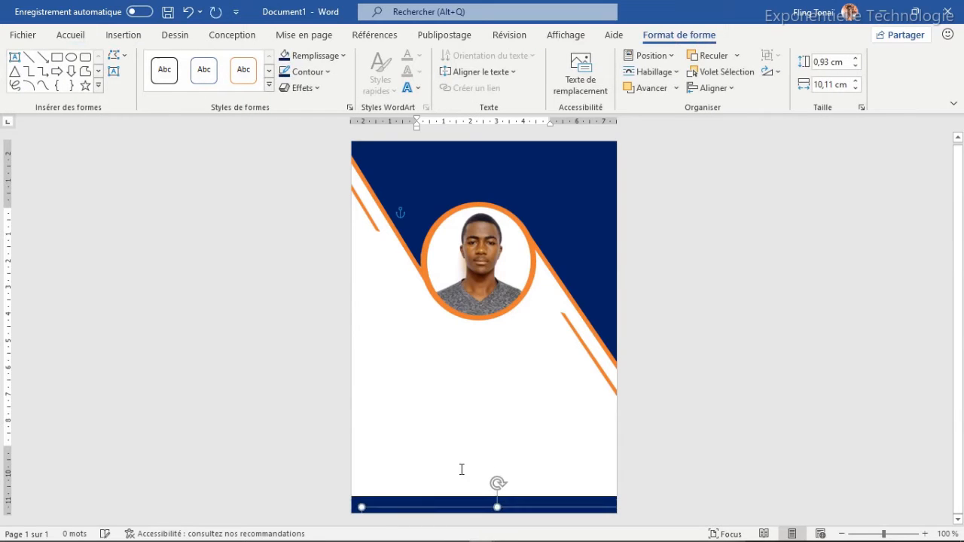
pyautogui.moveTo(471, 512); pyautogui.dragTo(434, 431)
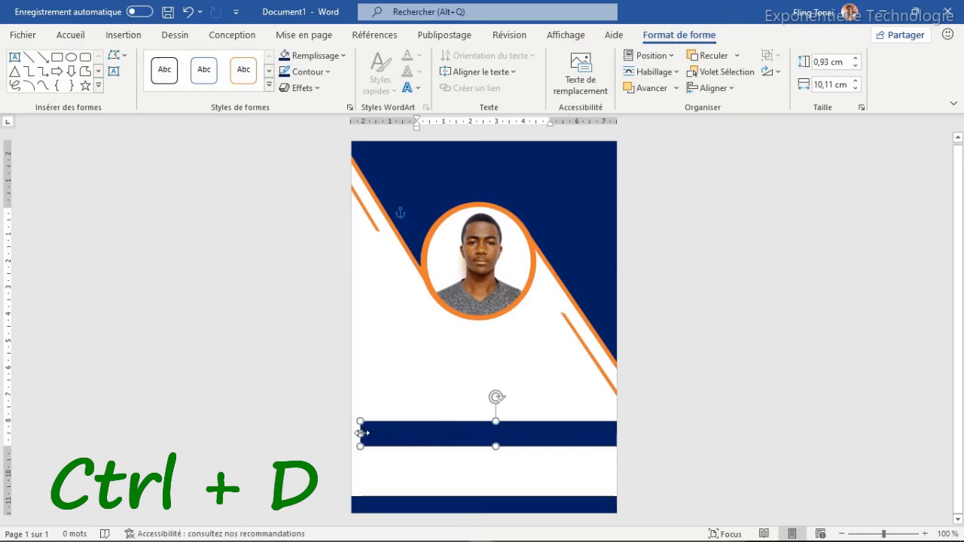
pyautogui.moveTo(372, 431); pyautogui.dragTo(518, 383)
pyautogui.moveTo(480, 428); pyautogui.dragTo(395, 509)
pyautogui.moveTo(385, 523); pyautogui.dragTo(378, 509)
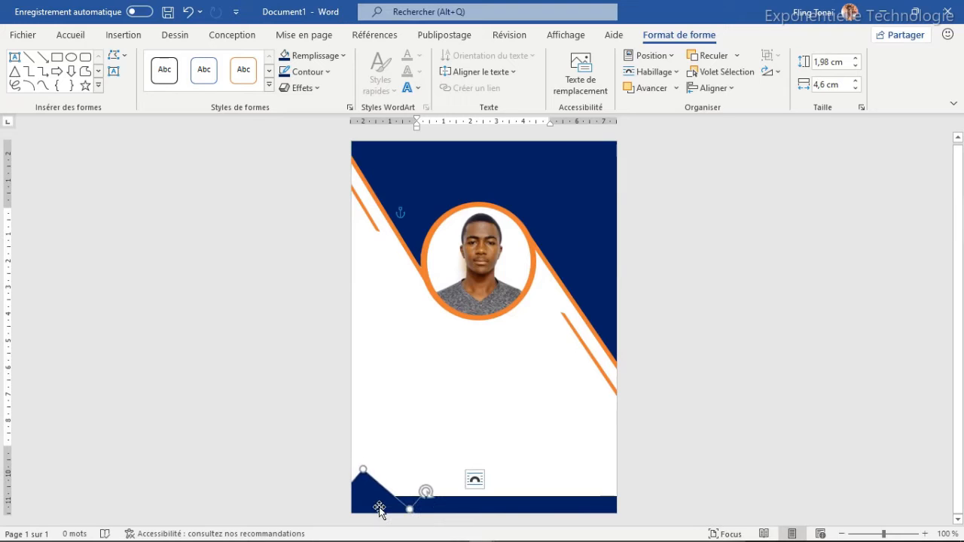
# Duplicate the tilted dark blue rectangle, offset the copy slightly to its right, and set the copy's fill and outline to orange
pyautogui.hotkey('ctrl', 'z')
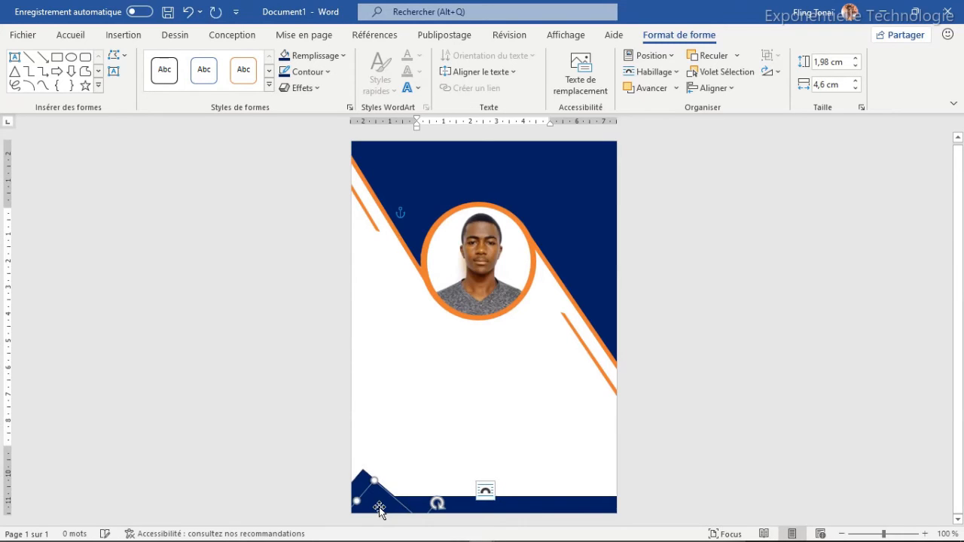
pyautogui.moveTo(385, 500); pyautogui.dragTo(388, 489)
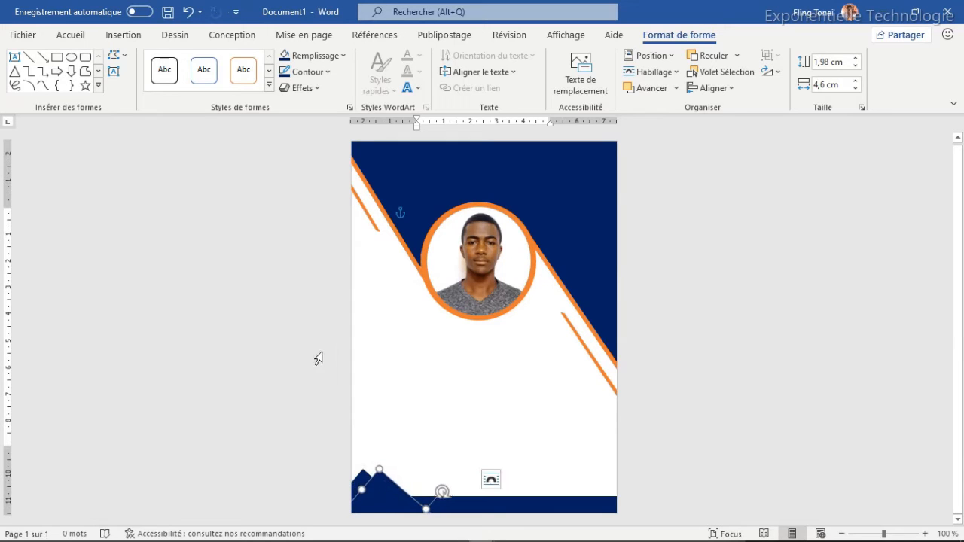
pyautogui.click(337, 57)
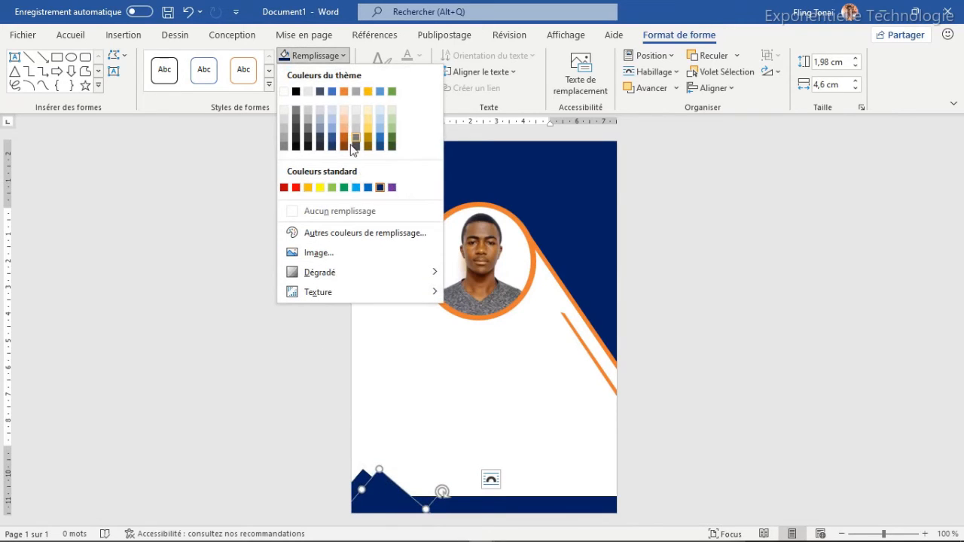
pyautogui.click(344, 92)
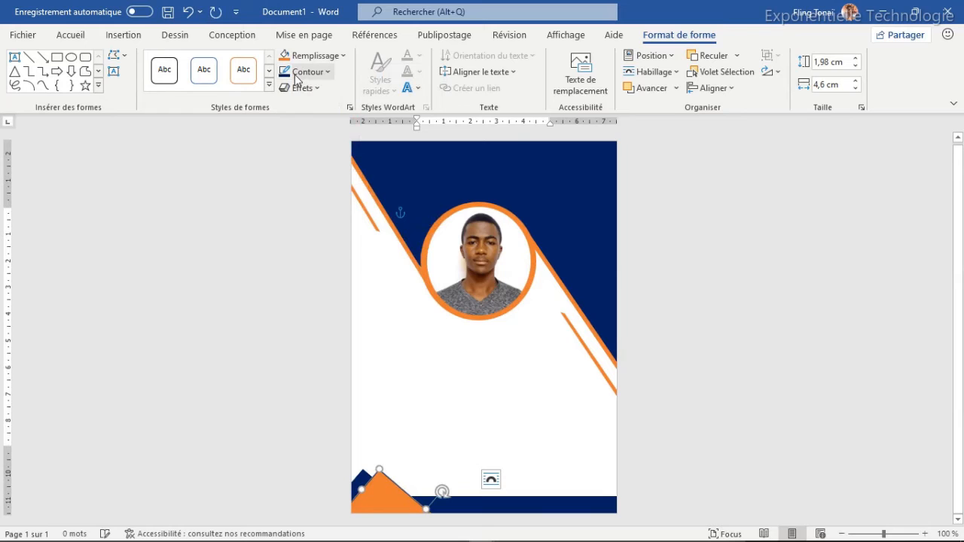
pyautogui.click(316, 72)
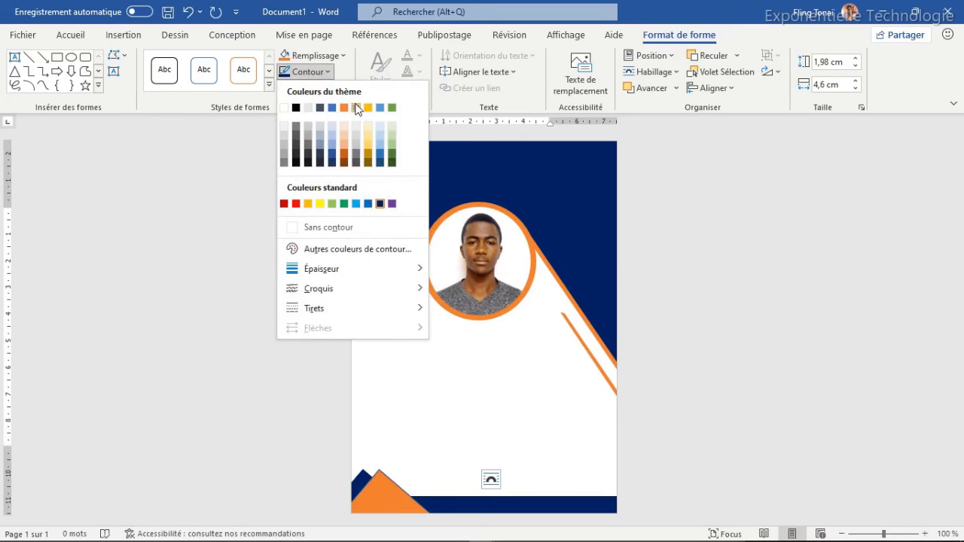
pyautogui.click(344, 108)
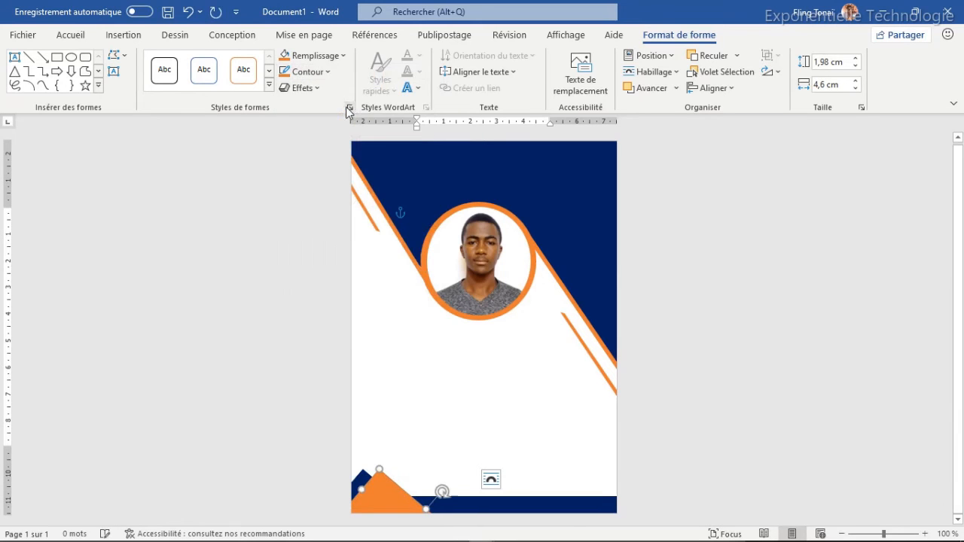
pyautogui.click(419, 425)
# Duplicate the dark blue and orange tilted rectangles together and place the copies in the page's lower-right corner
pyautogui.click(389, 494)
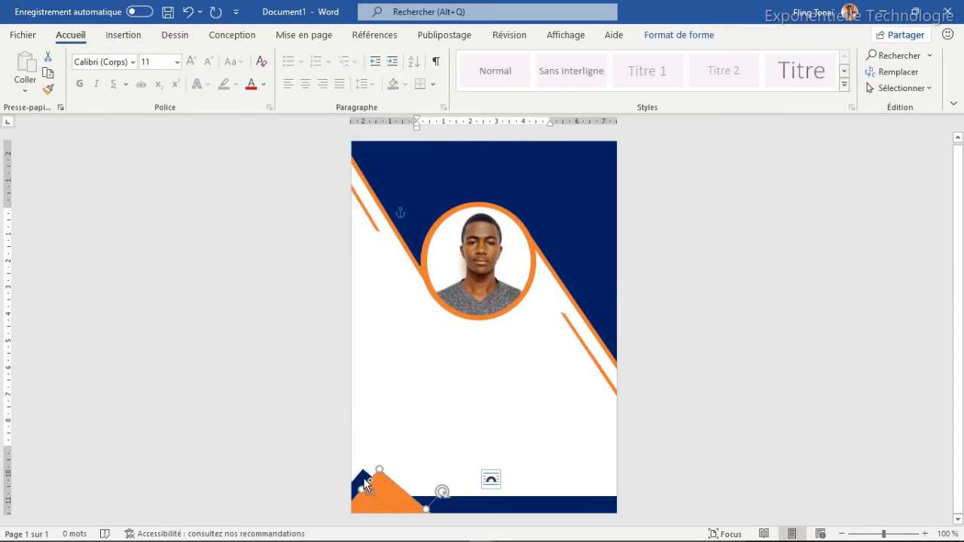
pyautogui.keyDown('shift'); pyautogui.click(366, 484); pyautogui.keyUp('shift')
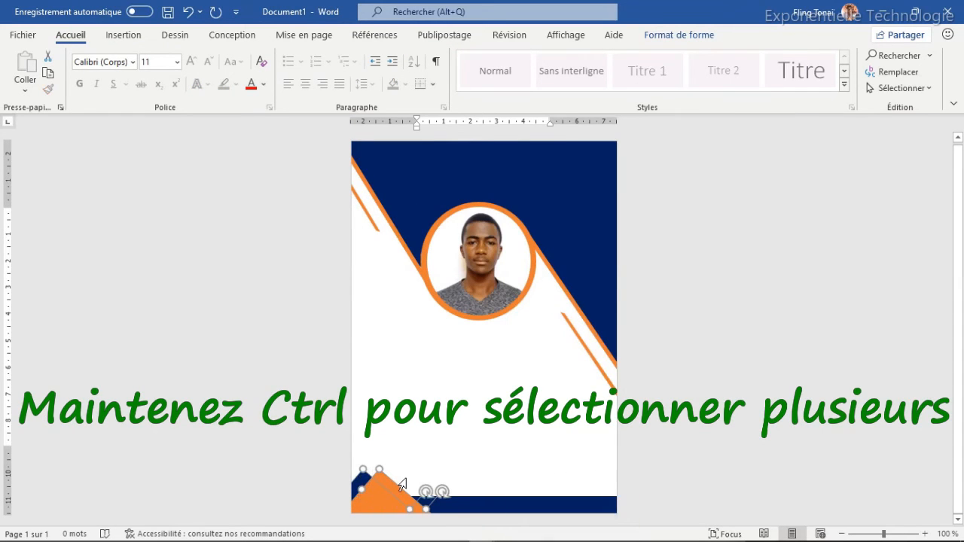
pyautogui.hotkey('ctrl', 'd')
pyautogui.moveTo(412, 490); pyautogui.dragTo(604, 488)
pyautogui.click(519, 449)
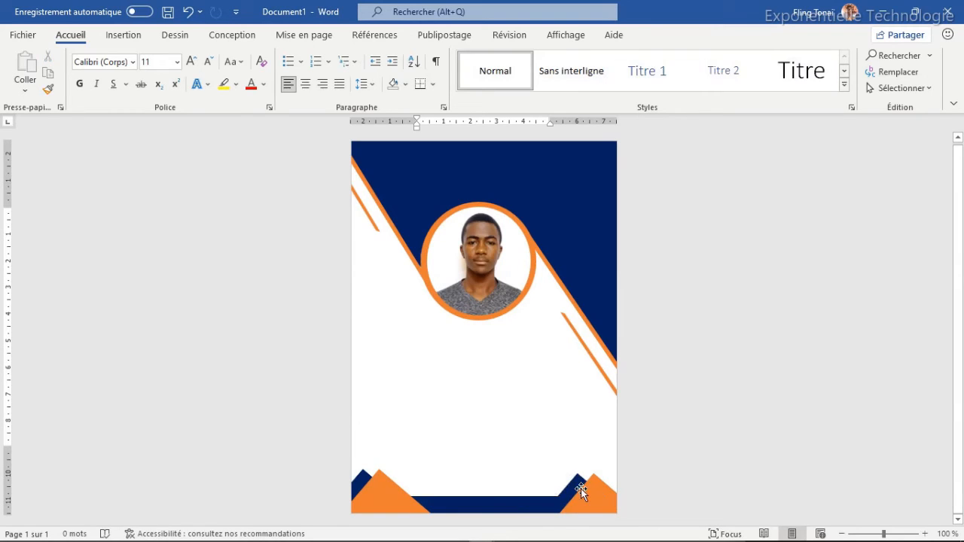
# Duplicate the short orange bar at the page's right edge, move the copy to the blank area below the photo and shorten it to about half
pyautogui.click(594, 361)
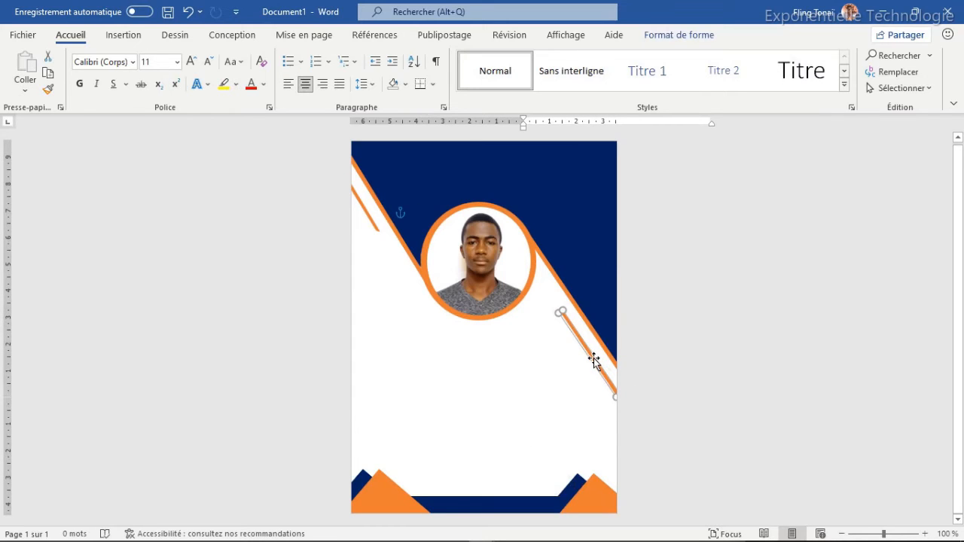
pyautogui.hotkey('ctrl', 'z')
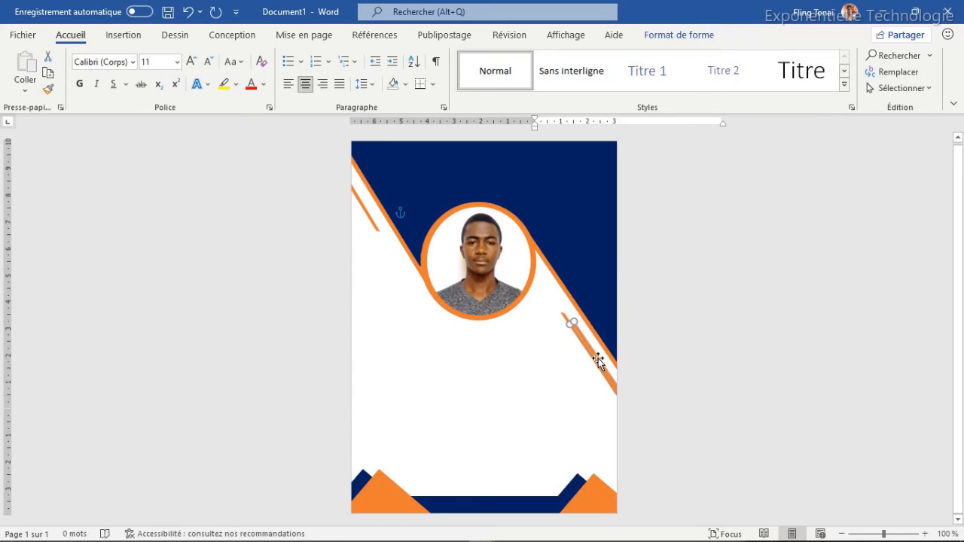
pyautogui.moveTo(598, 359); pyautogui.dragTo(406, 355)
pyautogui.moveTo(511, 495); pyautogui.dragTo(457, 412)
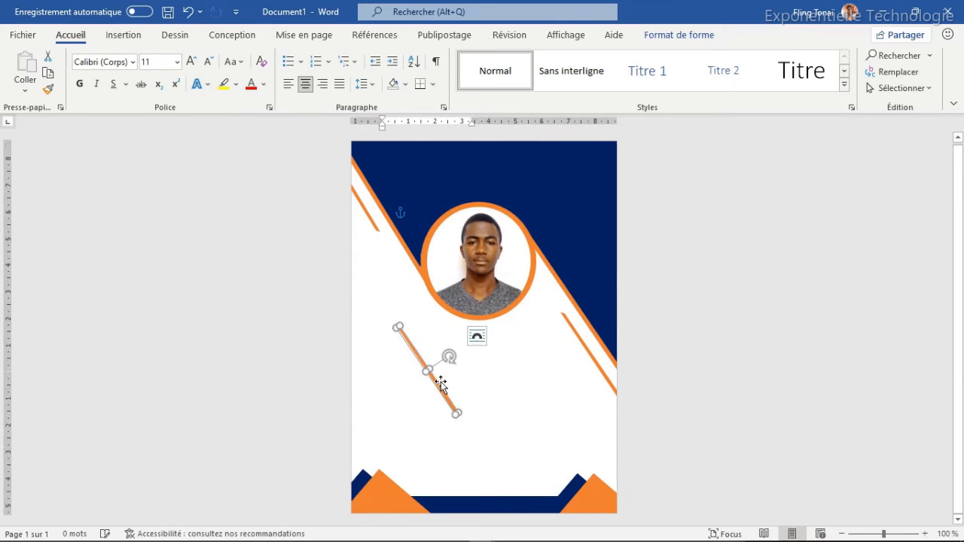
# Move the short orange bar copy onto the page's lower-left orange rectangle, give it a near-white fill and remove its outline
pyautogui.moveTo(435, 382); pyautogui.dragTo(425, 520)
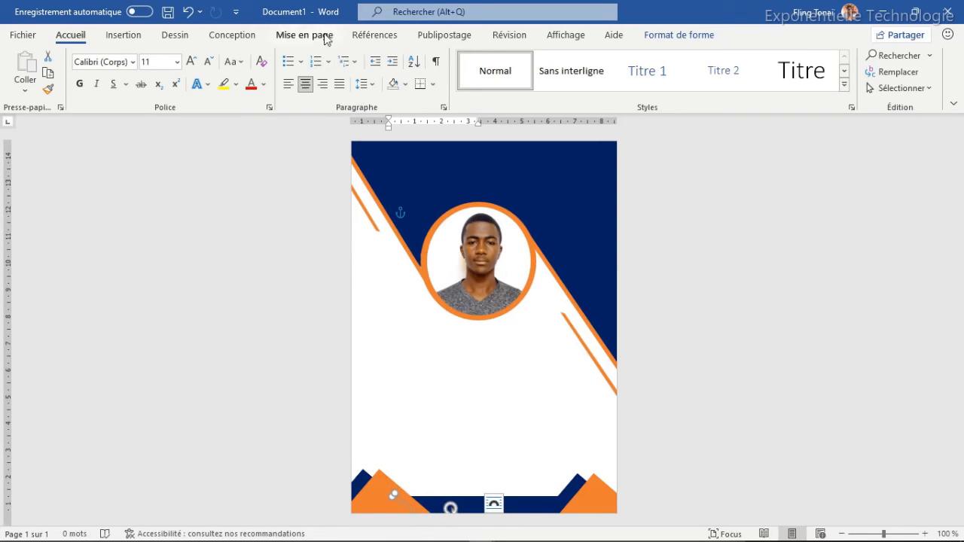
pyautogui.click(667, 36)
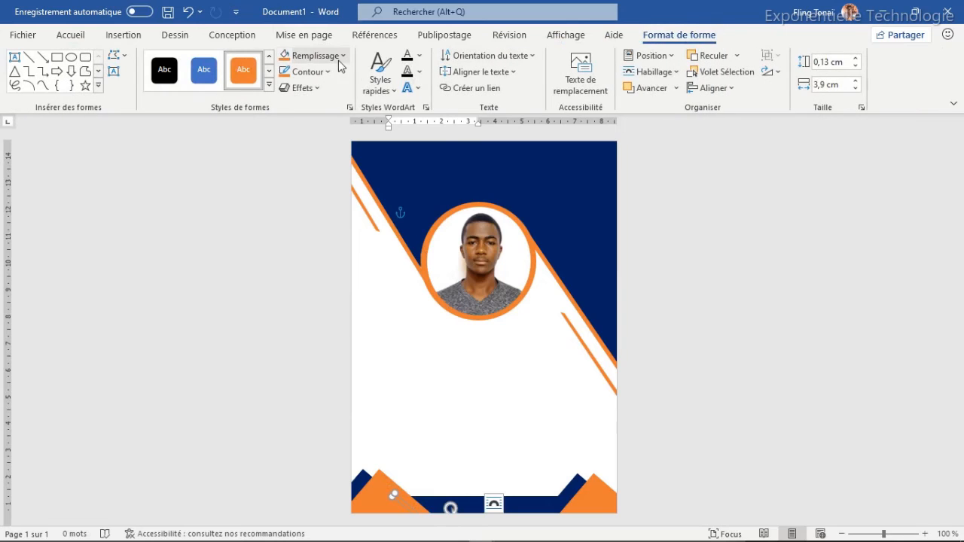
pyautogui.click(344, 55)
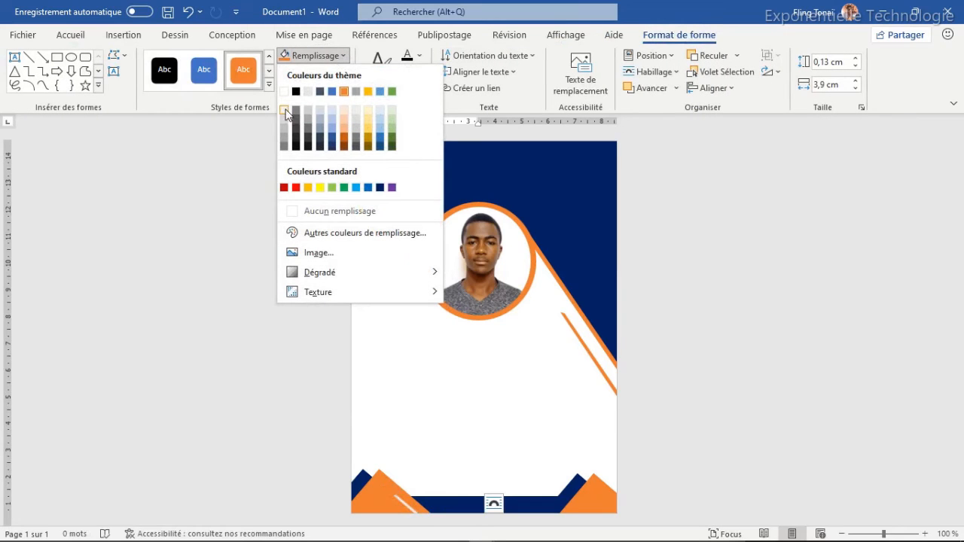
pyautogui.click(285, 111)
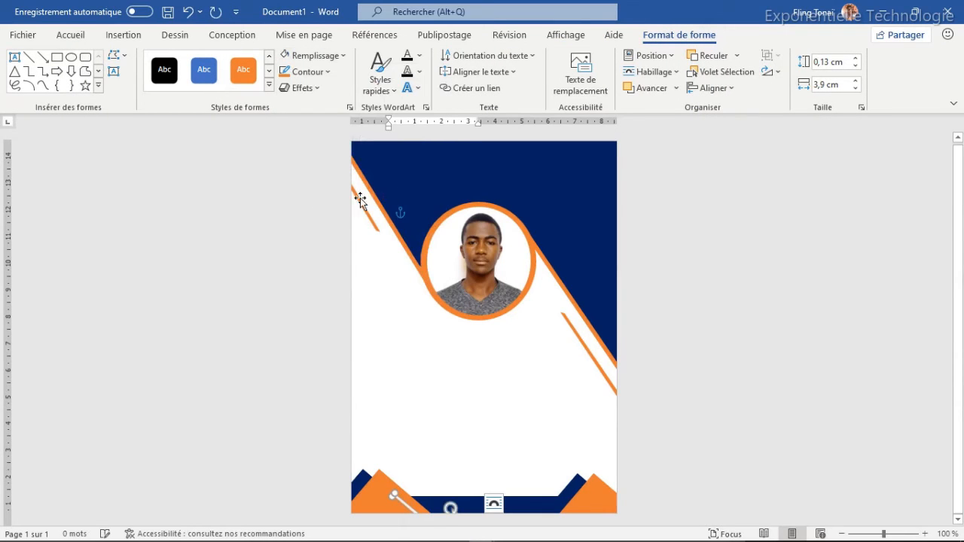
pyautogui.click(329, 72)
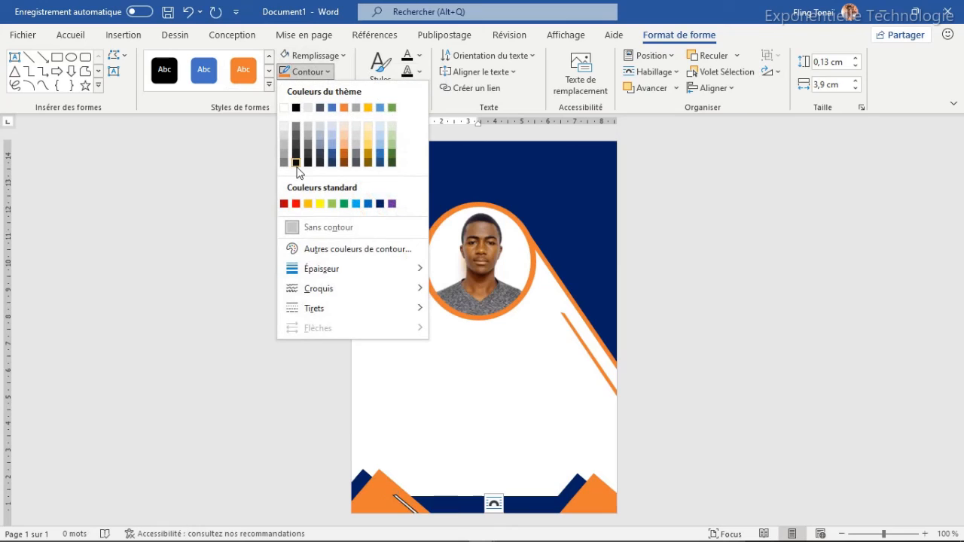
pyautogui.click(291, 229)
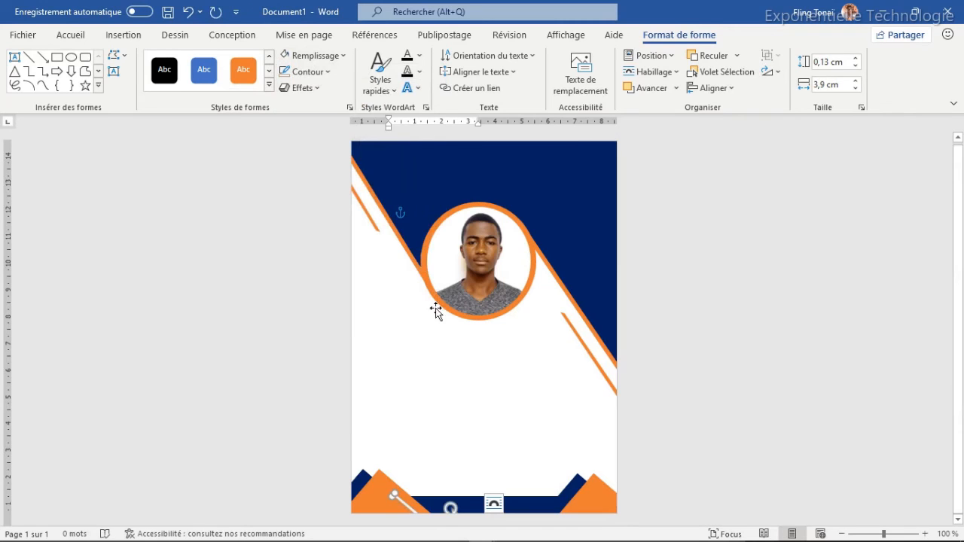
pyautogui.click(456, 432)
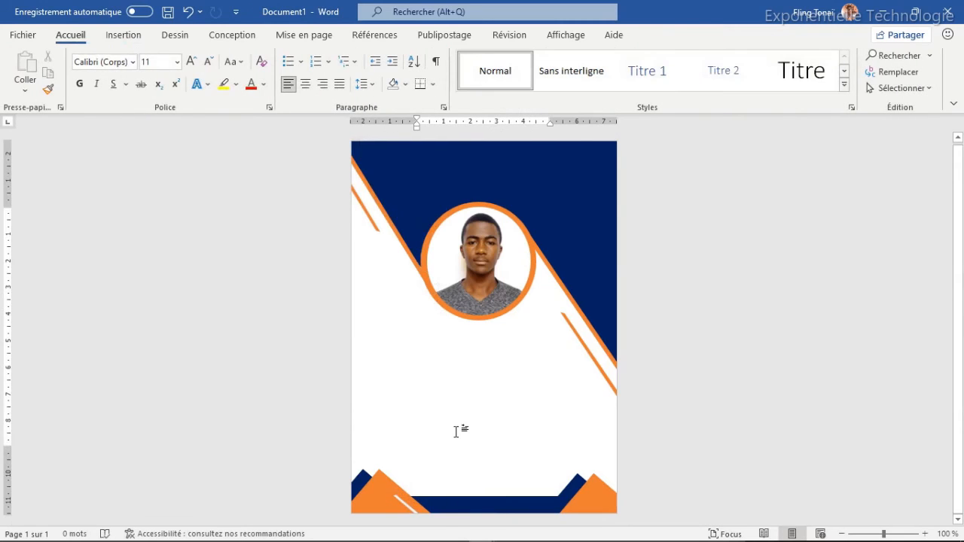
# Send the lower-left orange rectangle back one level behind the dark blue one and shift the small white bar onto the dark blue shape
pyautogui.click(389, 482)
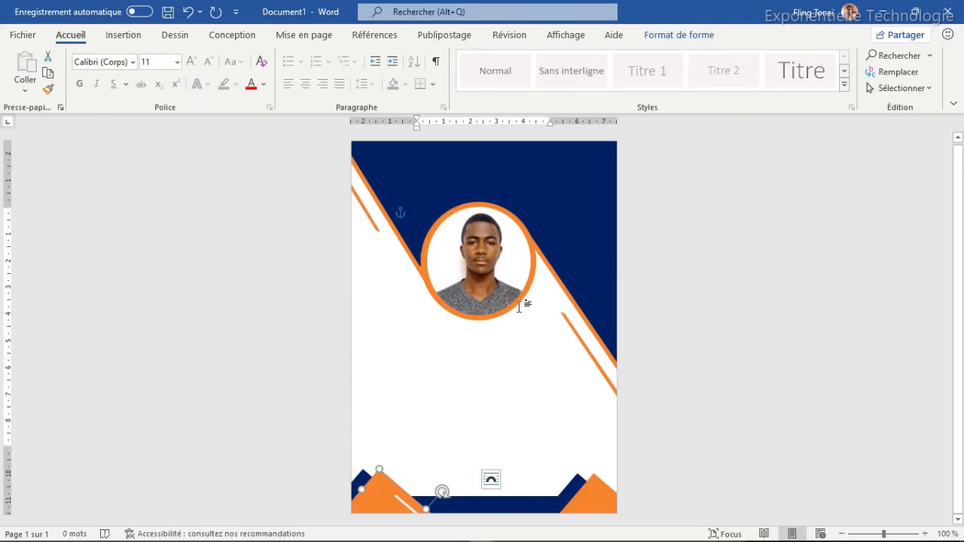
pyautogui.click(657, 39)
pyautogui.click(738, 57)
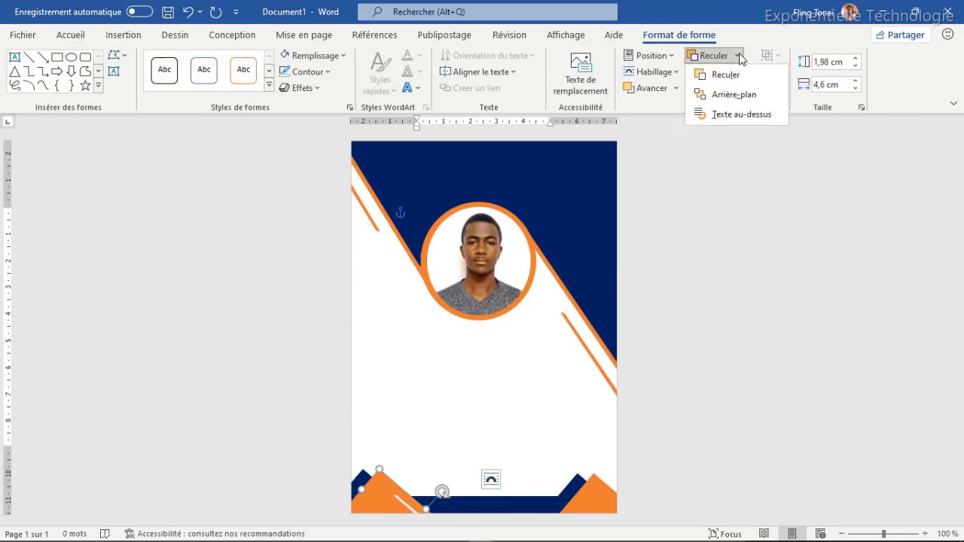
pyautogui.click(727, 75)
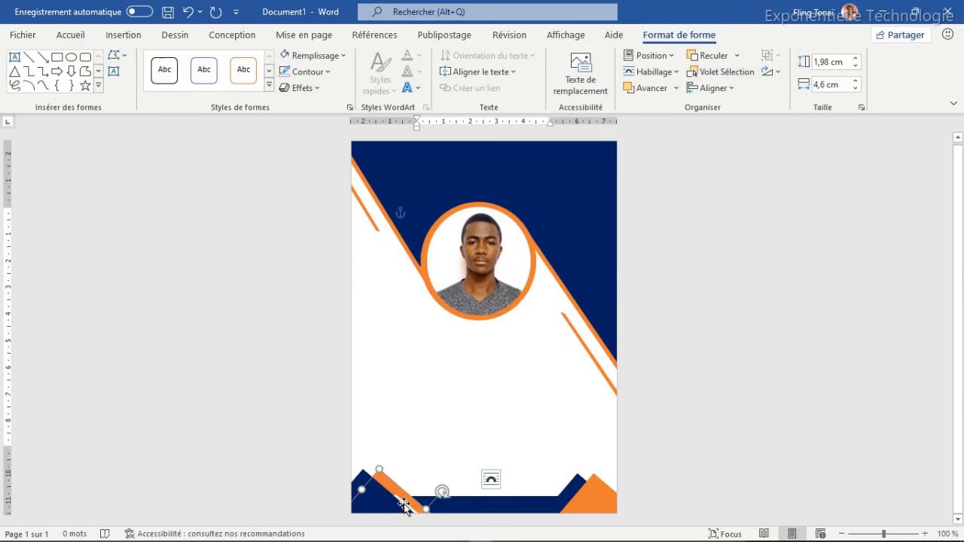
pyautogui.moveTo(407, 506); pyautogui.dragTo(395, 505)
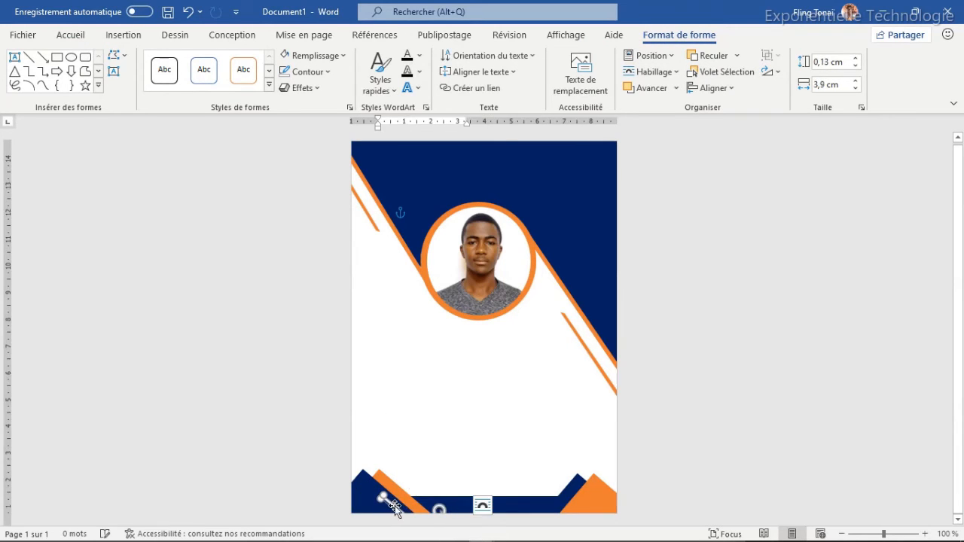
pyautogui.click(512, 428)
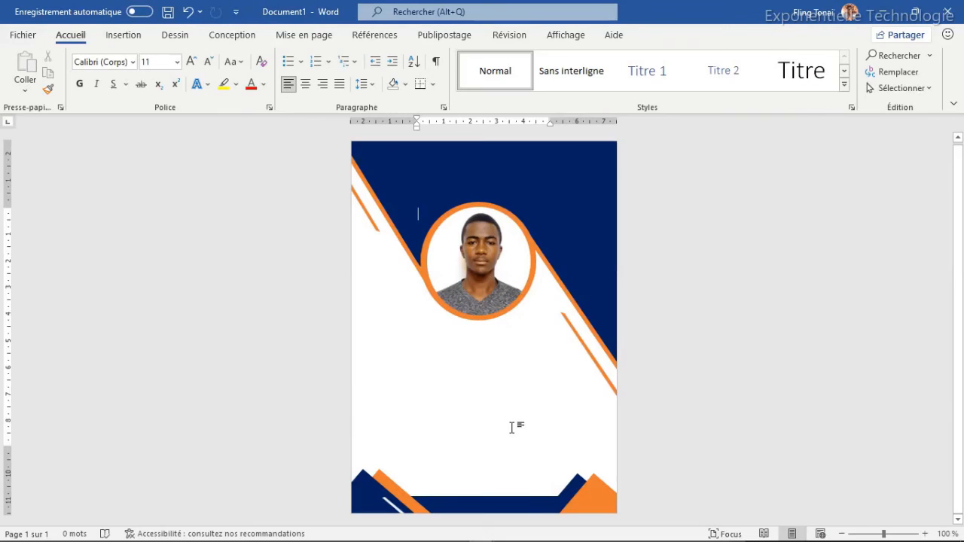
# Insert a text box about 4.02 by 1.27 cm above the photo containing "Designer"
pyautogui.click(135, 36)
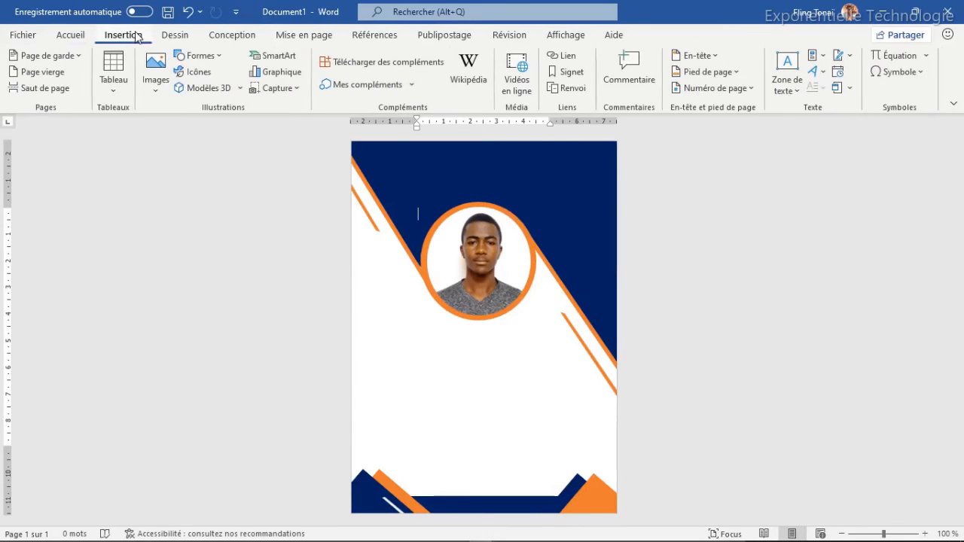
pyautogui.click(202, 56)
pyautogui.click(181, 92)
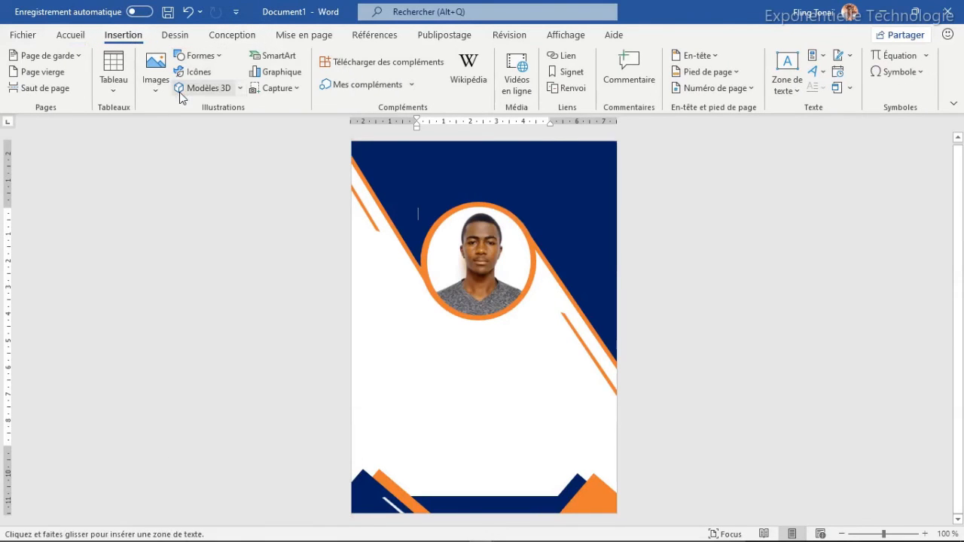
pyautogui.moveTo(441, 155); pyautogui.dragTo(549, 189)
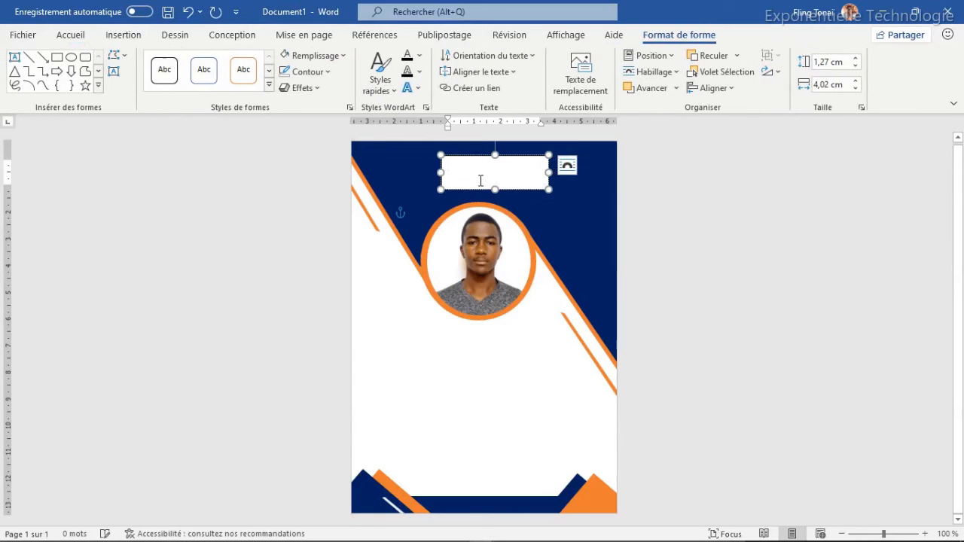
pyautogui.write('Designer')
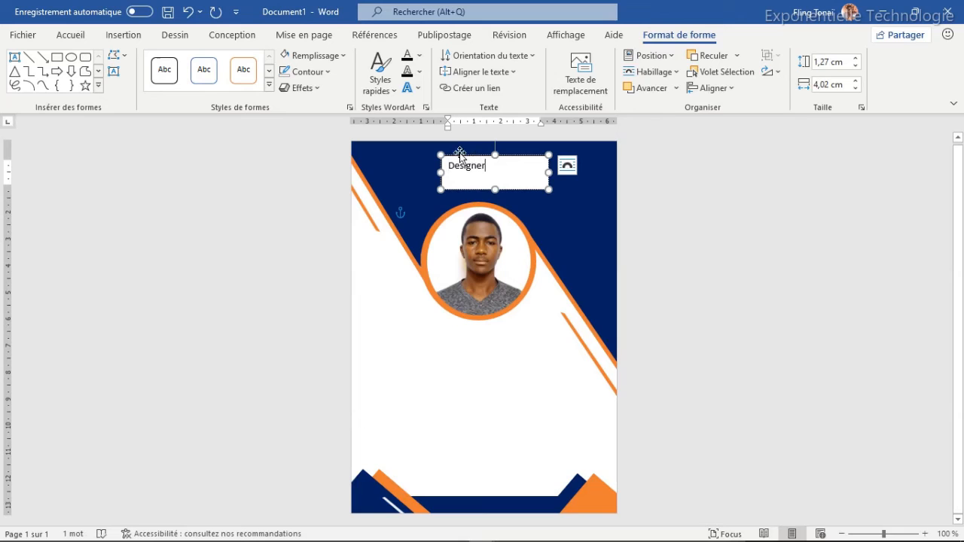
# Remove the fill and outline of the "Designer" text box
pyautogui.click(342, 57)
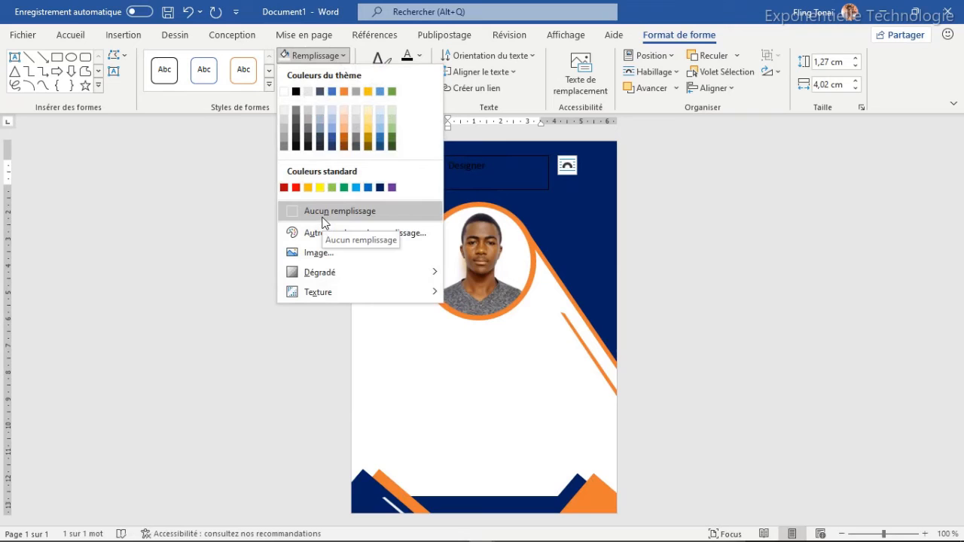
pyautogui.click(326, 214)
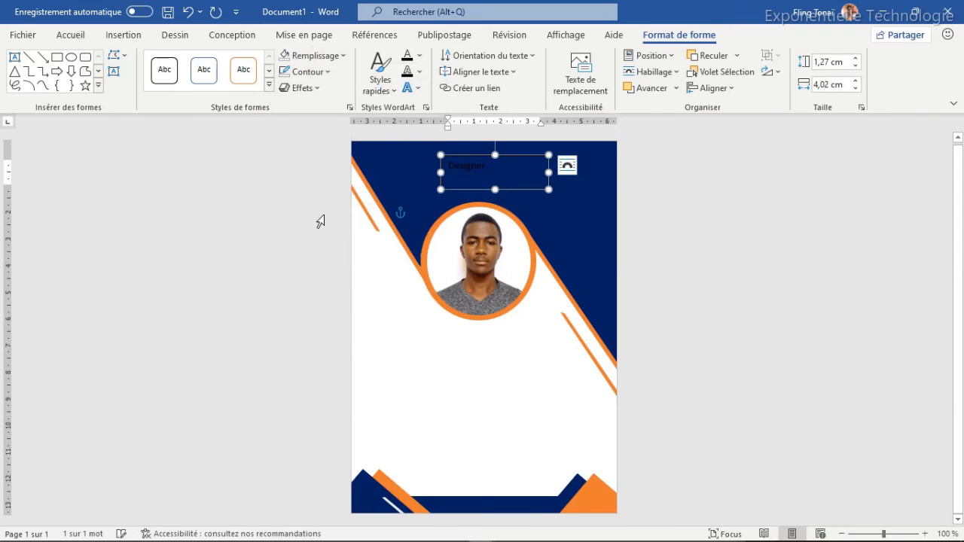
pyautogui.click(304, 72)
pyautogui.click(304, 226)
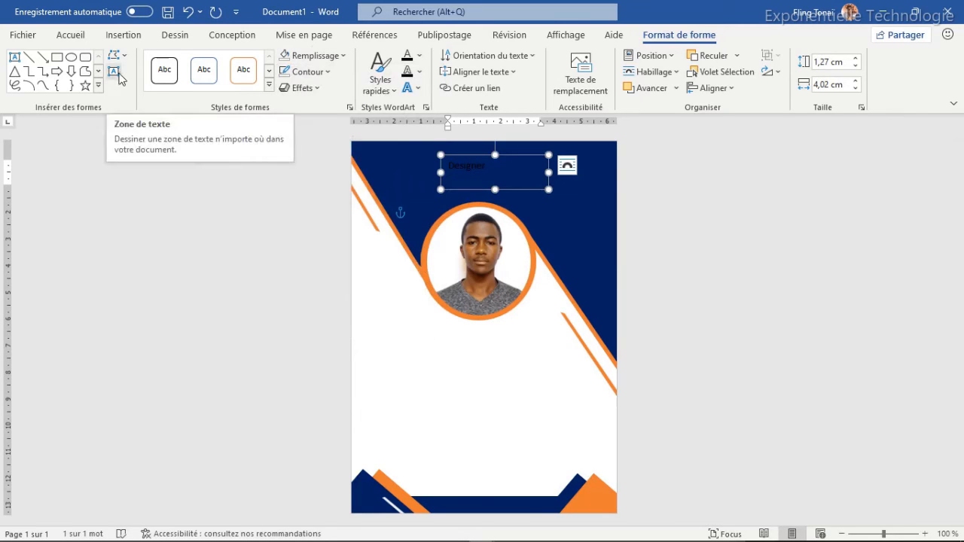
# Set the "Designer" text to the Eras Demi ITC font and enlarge it to 22 pt
pyautogui.click(83, 35)
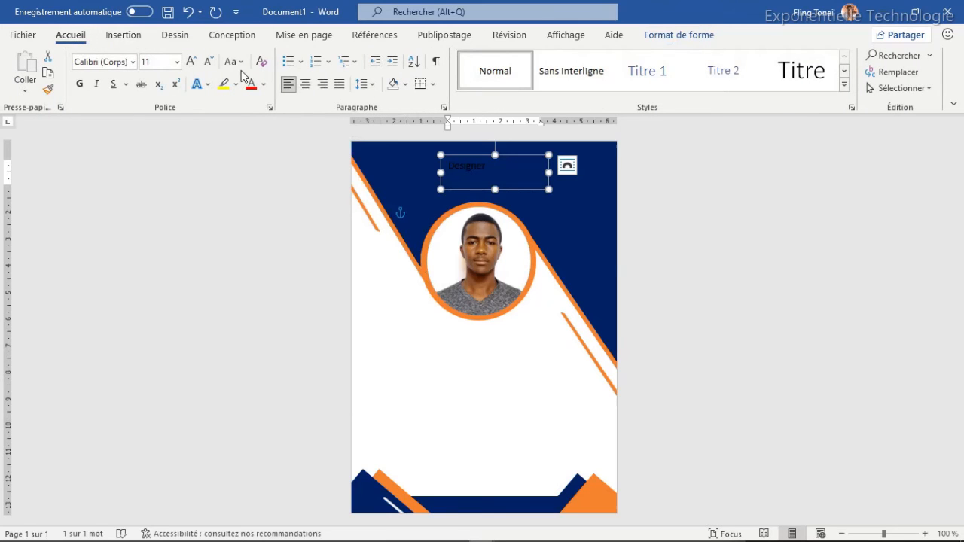
pyautogui.click(132, 63)
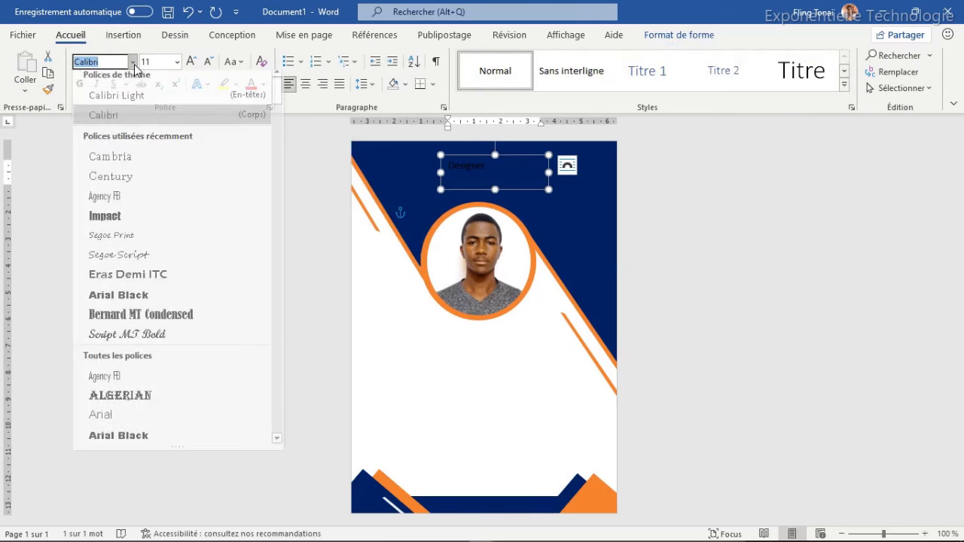
pyautogui.click(121, 285)
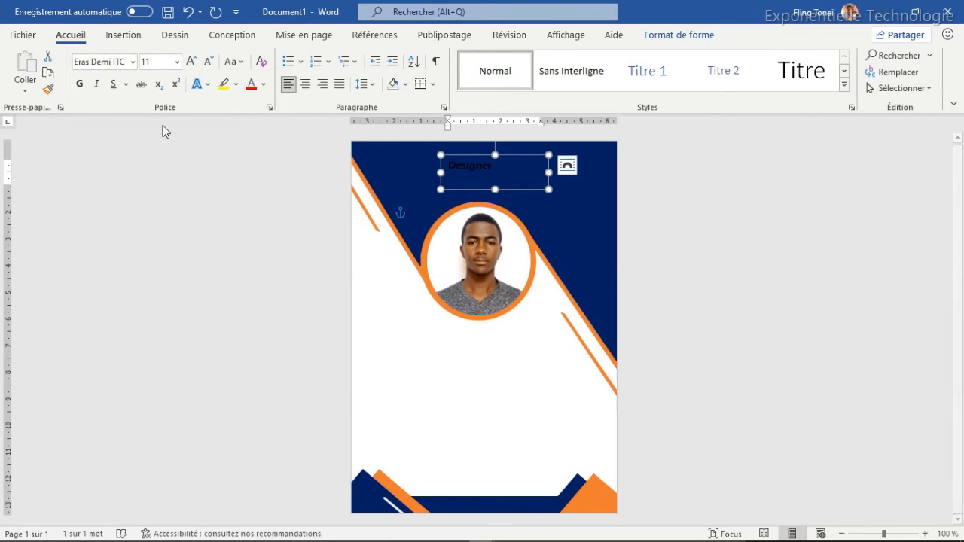
pyautogui.click(191, 62)
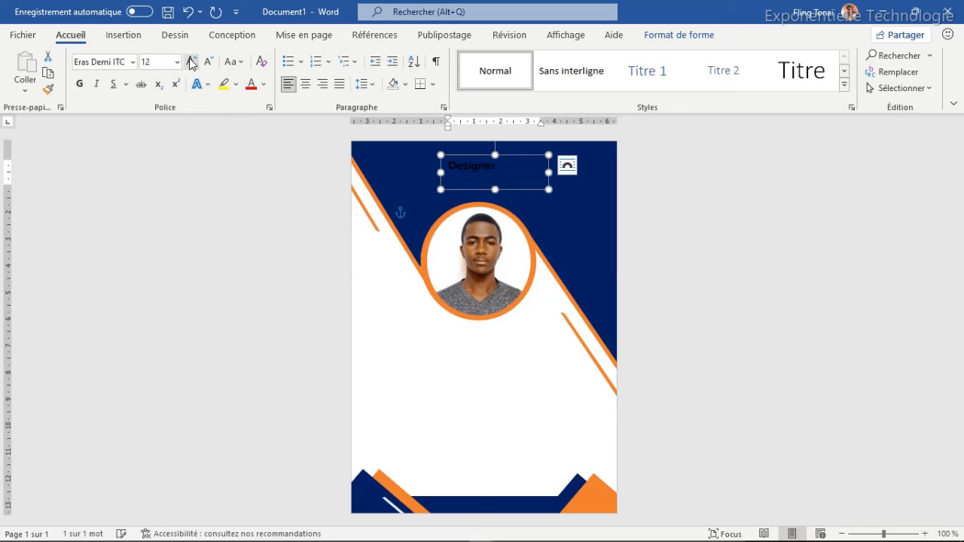
pyautogui.click(192, 62)
pyautogui.click(192, 62)
pyautogui.click(192, 62)
# Make the "Designer" text white and 24 pt, and adjust its box's position and width so the whole word fits above the photo
pyautogui.moveTo(477, 156); pyautogui.dragTo(472, 153)
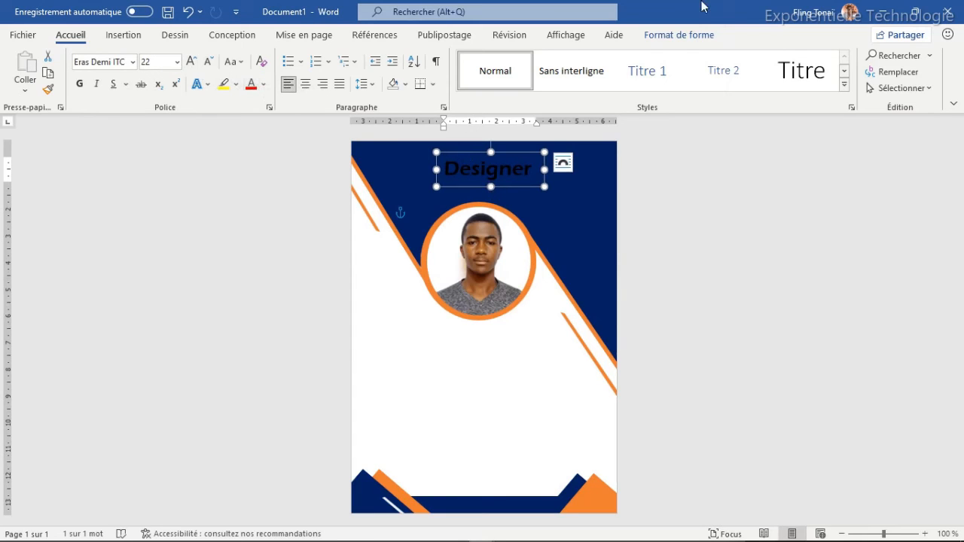
pyautogui.click(262, 83)
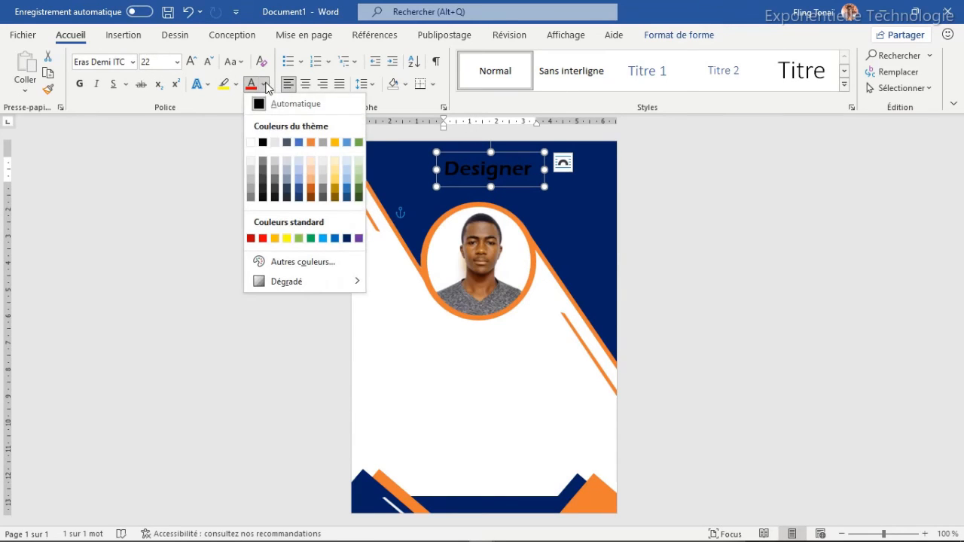
pyautogui.click(250, 142)
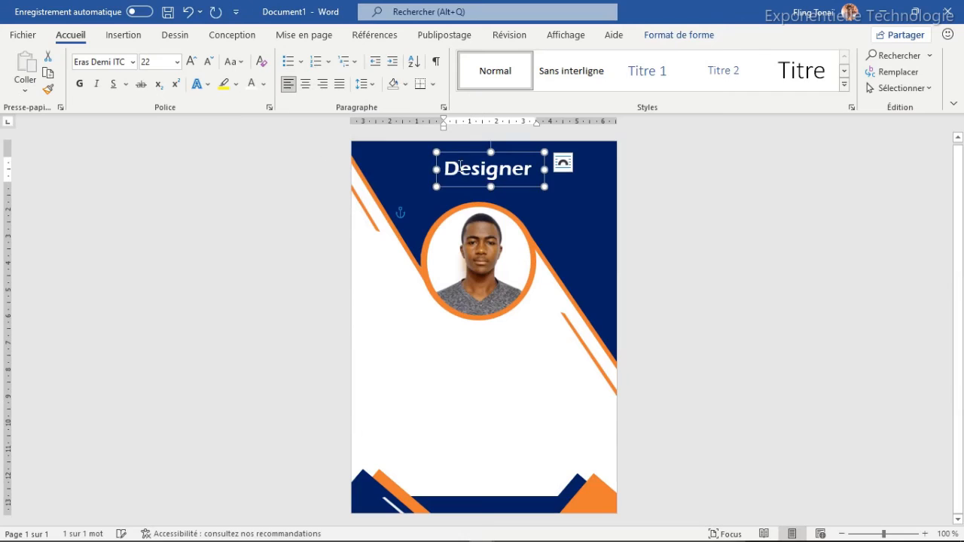
pyautogui.press('BackSpace')
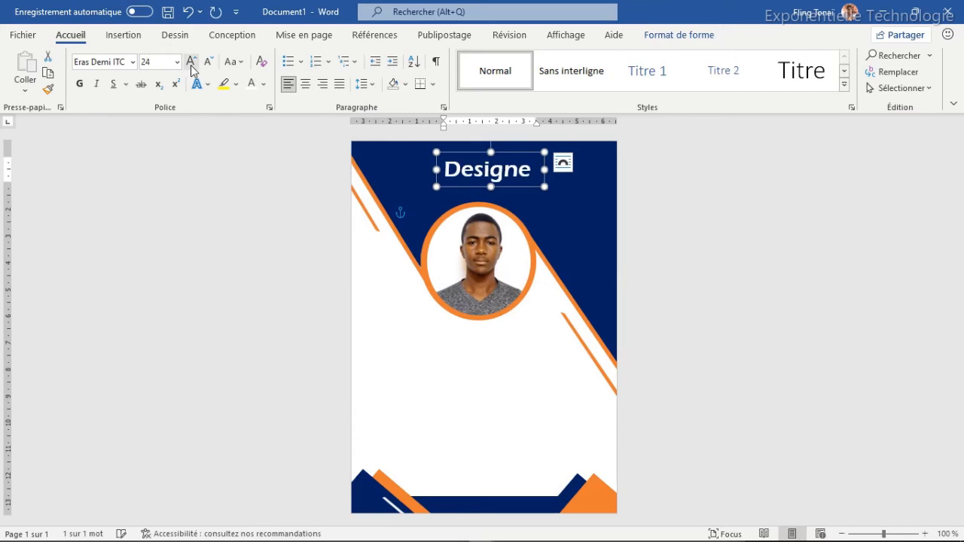
pyautogui.moveTo(436, 169); pyautogui.dragTo(431, 169)
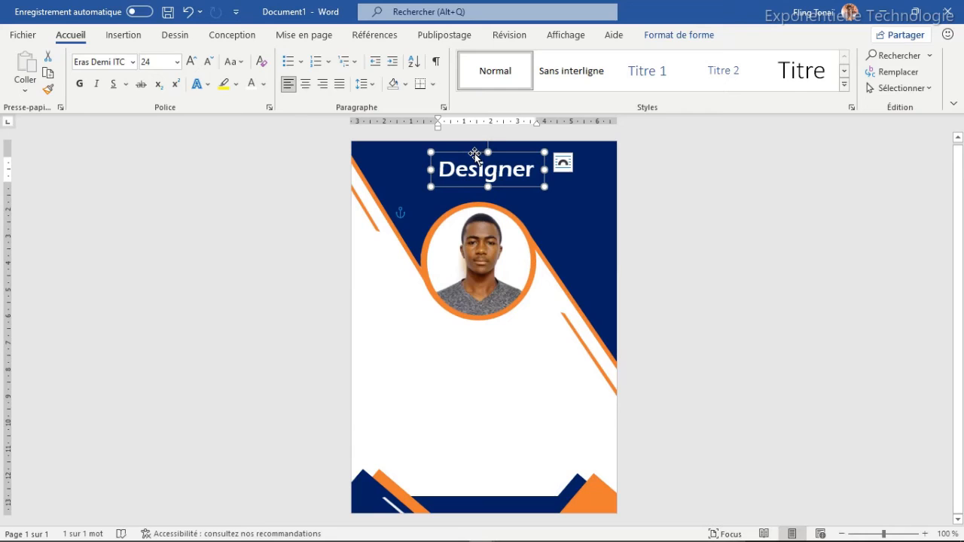
# Duplicate the "Designer" text box, replace the copy's text with "Maker" and reduce it to 16 pt
pyautogui.moveTo(479, 160)
pyautogui.mouseDown()
pyautogui.moveTo(490, 171)
pyautogui.moveTo(478, 172)
pyautogui.mouseUp()
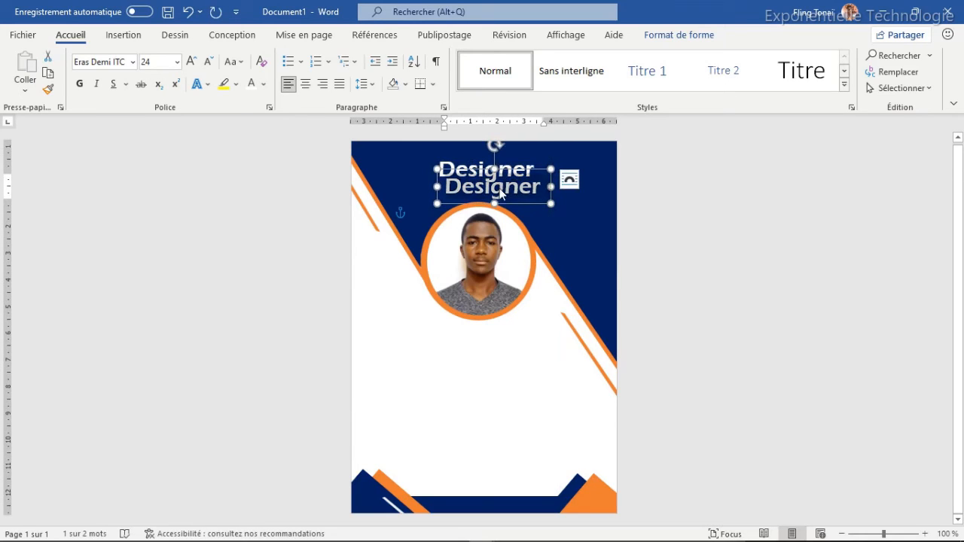
pyautogui.write('Maker')
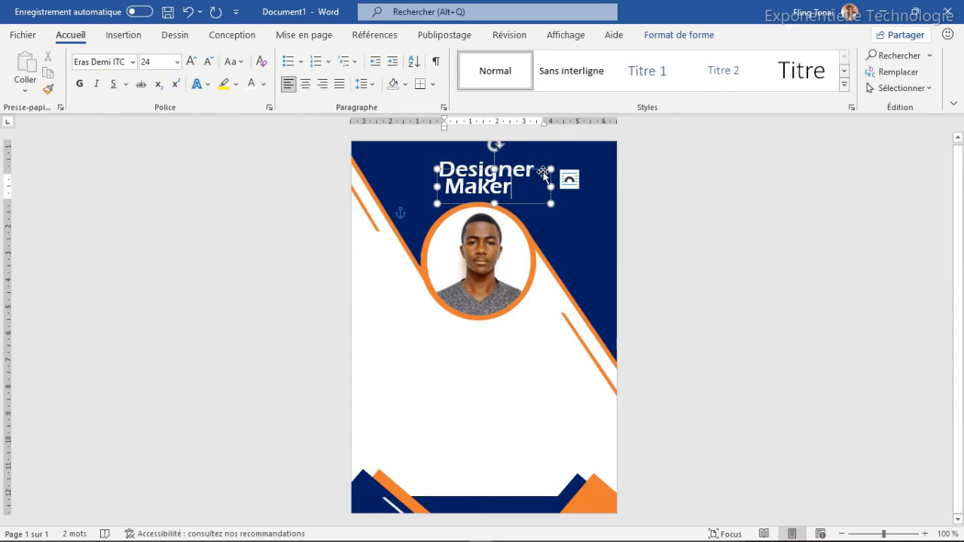
pyautogui.click(211, 63)
pyautogui.click(210, 64)
pyautogui.click(210, 63)
pyautogui.click(210, 64)
pyautogui.click(210, 63)
pyautogui.click(210, 63)
pyautogui.click(209, 62)
pyautogui.click(209, 62)
pyautogui.click(209, 62)
pyautogui.click(209, 62)
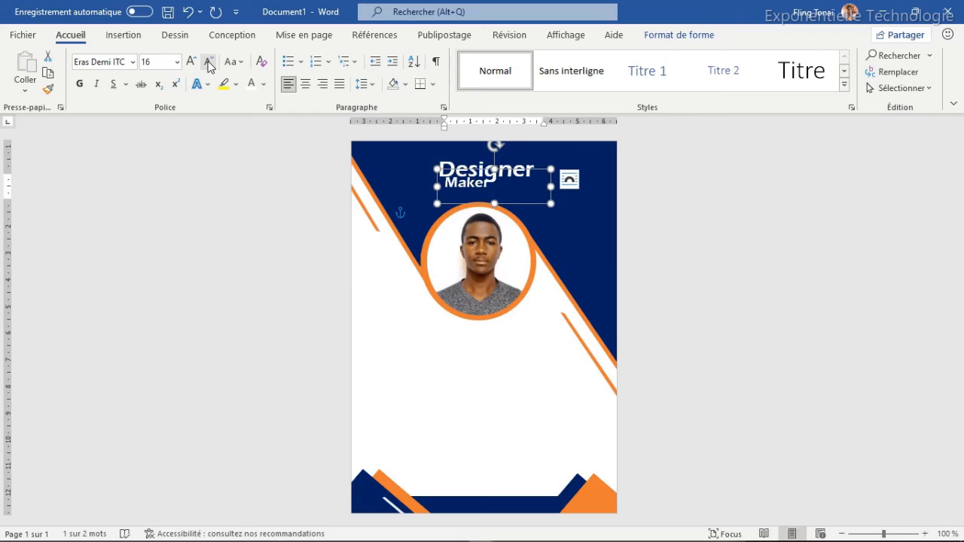
# Narrow the "Maker" text box and nudge it so the word sits centred beneath "Designer", just above the photo
pyautogui.moveTo(551, 186); pyautogui.dragTo(511, 180)
pyautogui.press('Right')
pyautogui.press('Right')
pyautogui.press('Right')
pyautogui.press('Right')
pyautogui.press('Right')
pyautogui.press('Right')
pyautogui.press('Right')
pyautogui.press('Right')
pyautogui.press('Right')
pyautogui.press('Right')
pyautogui.press('Down')
pyautogui.press('Down')
pyautogui.press('Down')
pyautogui.press('Right')
pyautogui.press('Right')
pyautogui.press('Right')
pyautogui.press('Down')
pyautogui.press('Down')
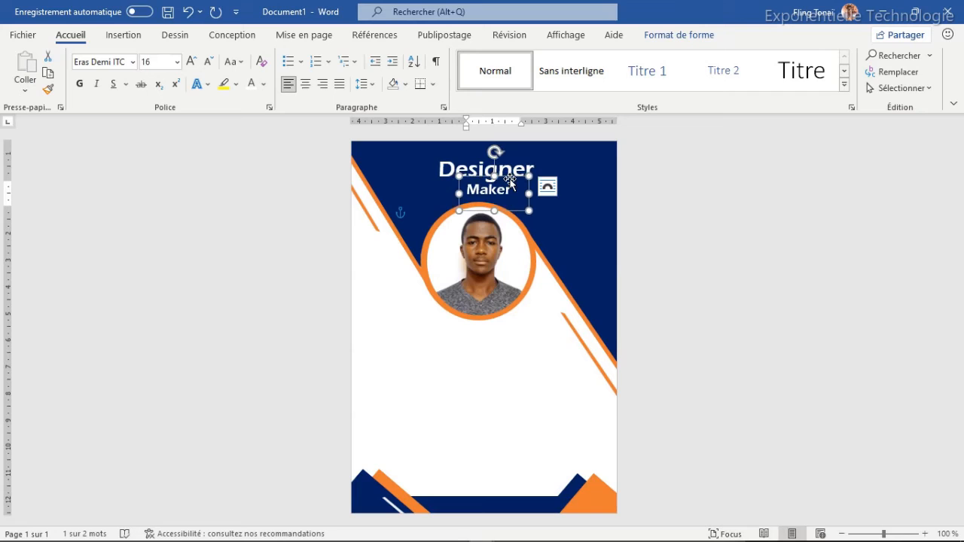
pyautogui.click(484, 383)
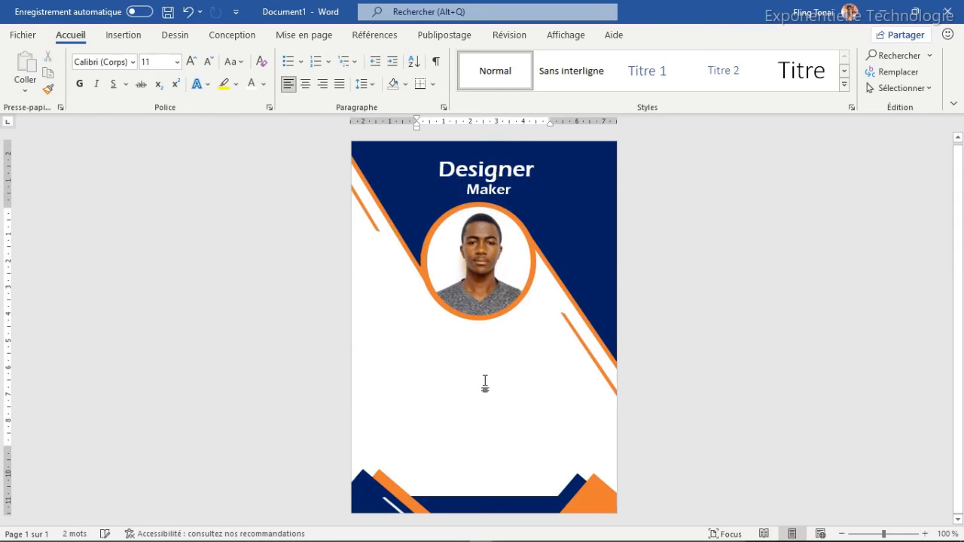
# Duplicate the "Designer" text box and place the copy in the white area just beneath the photo
pyautogui.click(503, 172)
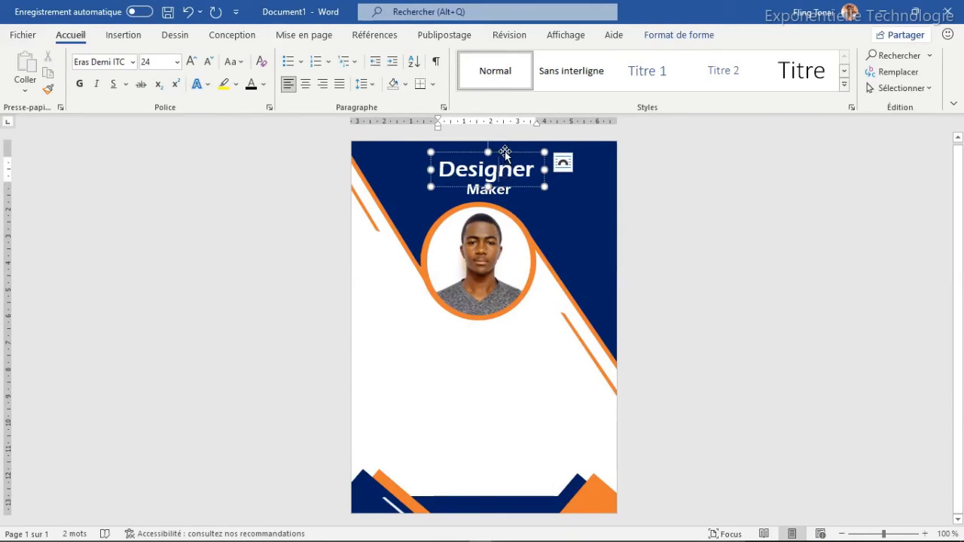
pyautogui.click(505, 151)
pyautogui.hotkey('ctrl', 'd')
pyautogui.moveTo(516, 162); pyautogui.dragTo(497, 333)
# Make the copied text beneath the photo black and replace it with the cardholder's full name in capitals
pyautogui.click(493, 355)
pyautogui.hotkey('ctrl', 'a')
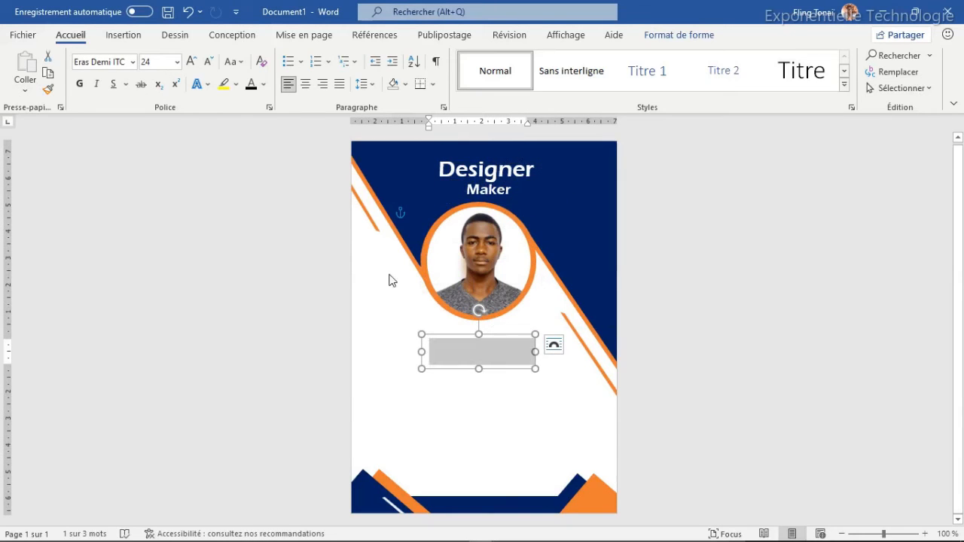
pyautogui.click(263, 84)
pyautogui.click(262, 100)
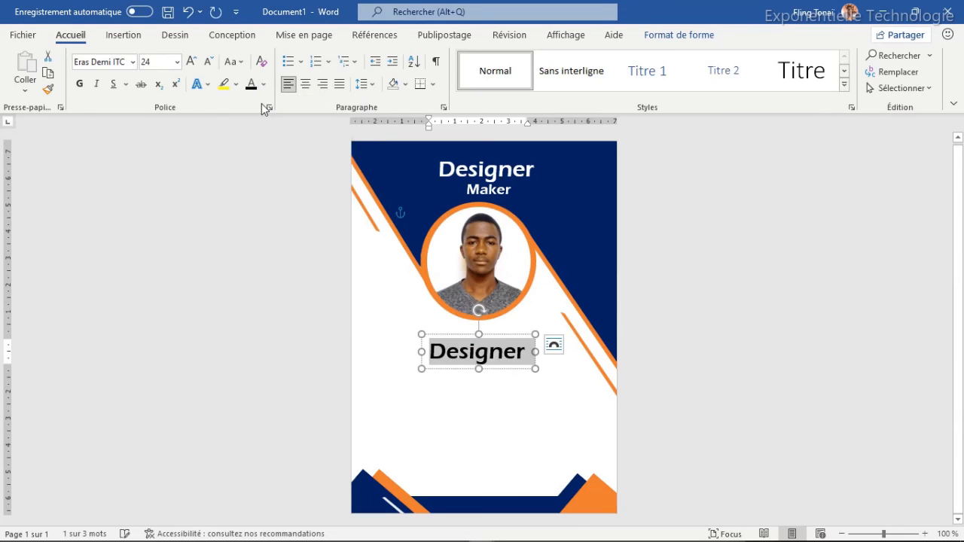
pyautogui.write('FL')
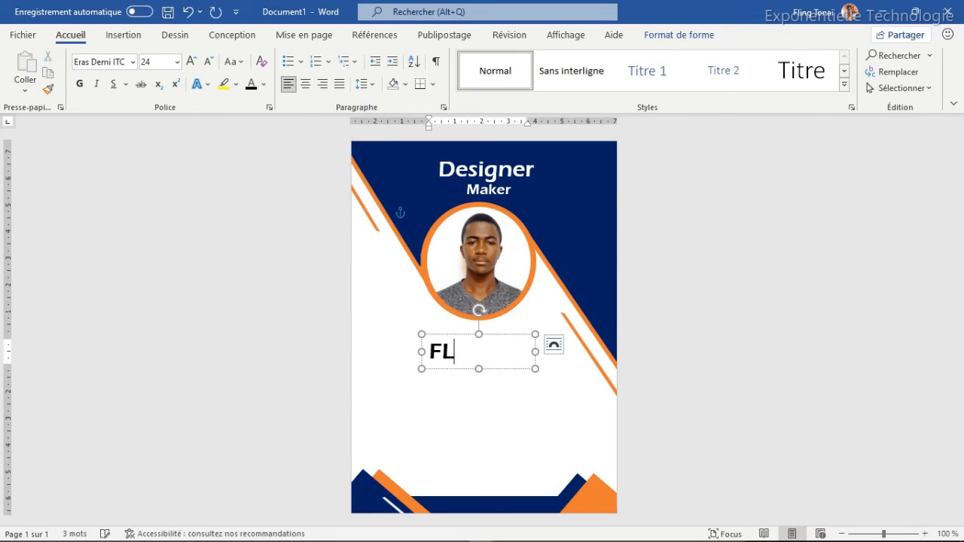
pyautogui.write('ING')
pyautogui.press('BackSpace')
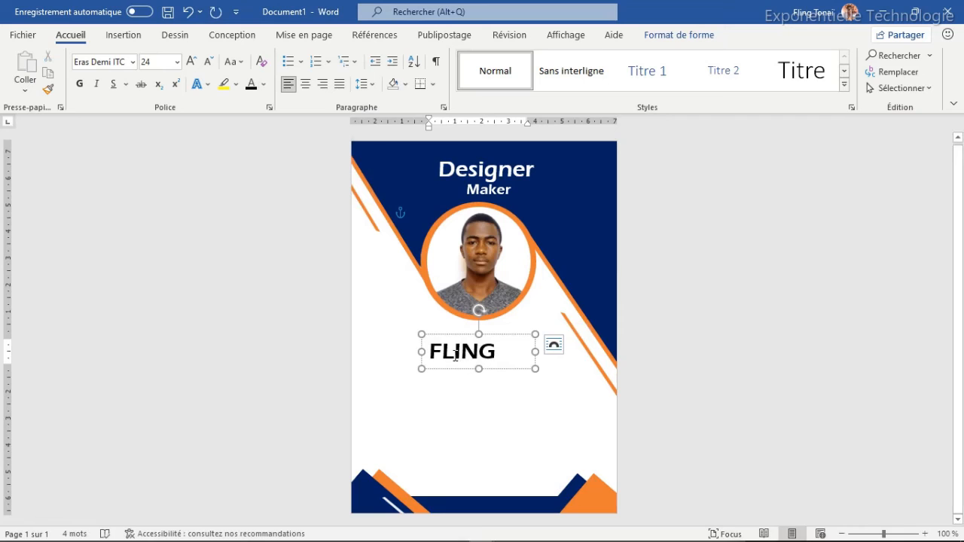
# Set the cardholder's name to bold Segoe Print at 18 pt
pyautogui.doubleClick(455, 354)
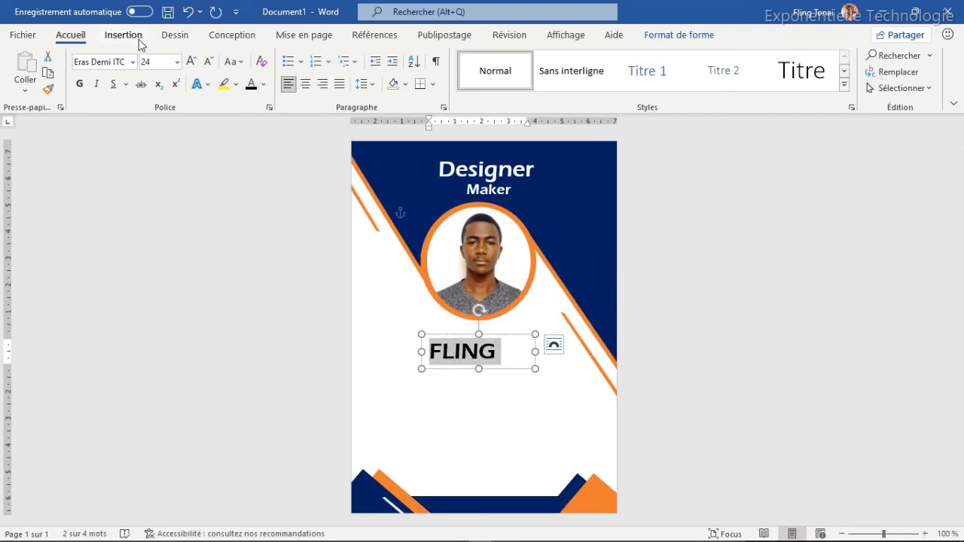
pyautogui.click(132, 65)
pyautogui.click(147, 159)
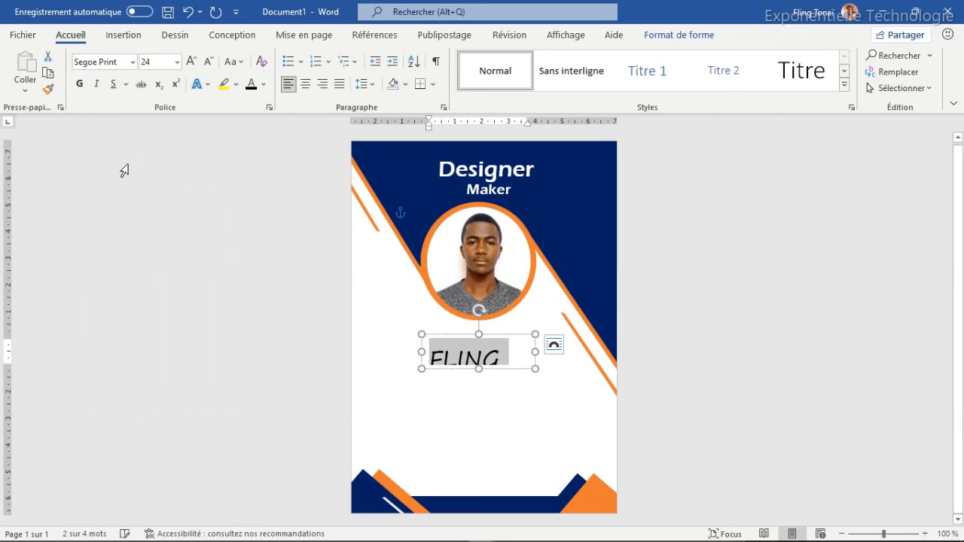
pyautogui.click(79, 83)
pyautogui.click(212, 65)
pyautogui.click(211, 65)
pyautogui.click(212, 65)
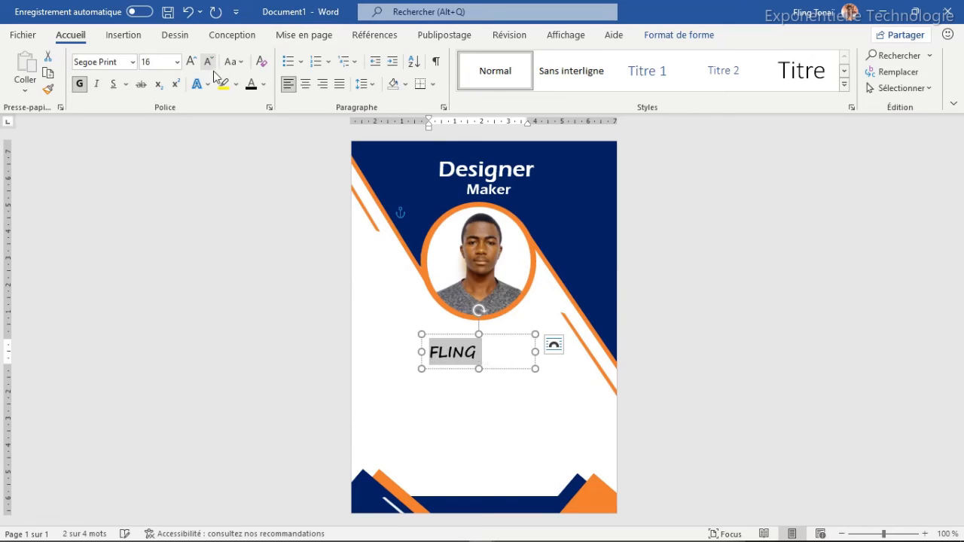
pyautogui.click(193, 61)
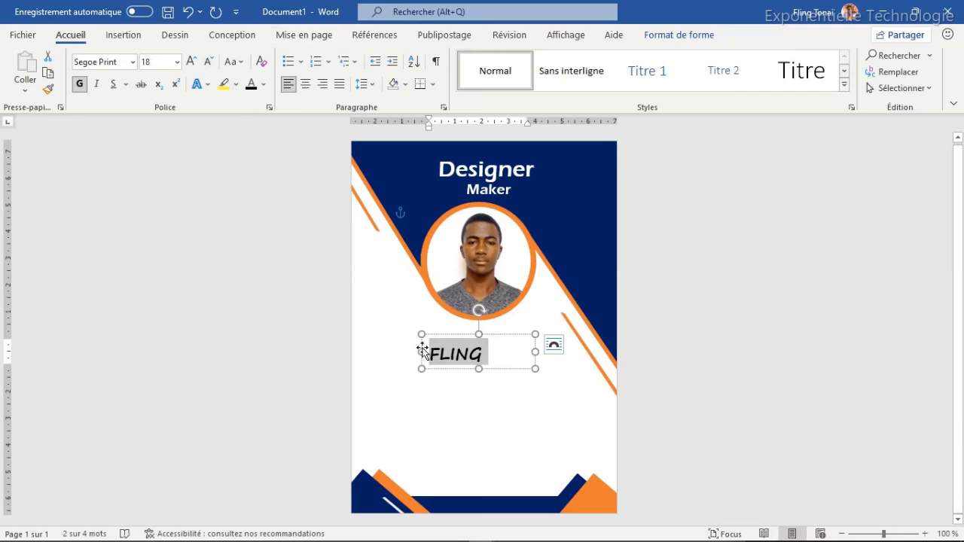
# Widen the name's text box to fit the whole name, then nudge it left and up so it sits centred just below the photo
pyautogui.moveTo(421, 352); pyautogui.dragTo(417, 351)
pyautogui.moveTo(535, 352); pyautogui.dragTo(550, 352)
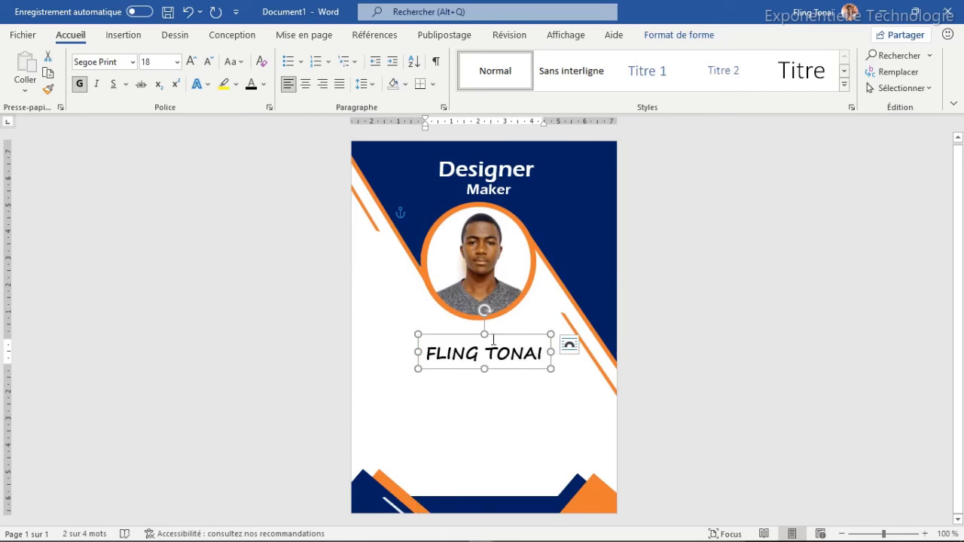
pyautogui.press('Left')
pyautogui.press('Left')
pyautogui.press('Left')
pyautogui.press('Left')
pyautogui.press('Left')
pyautogui.press('Left')
pyautogui.press('Left')
pyautogui.press('Left')
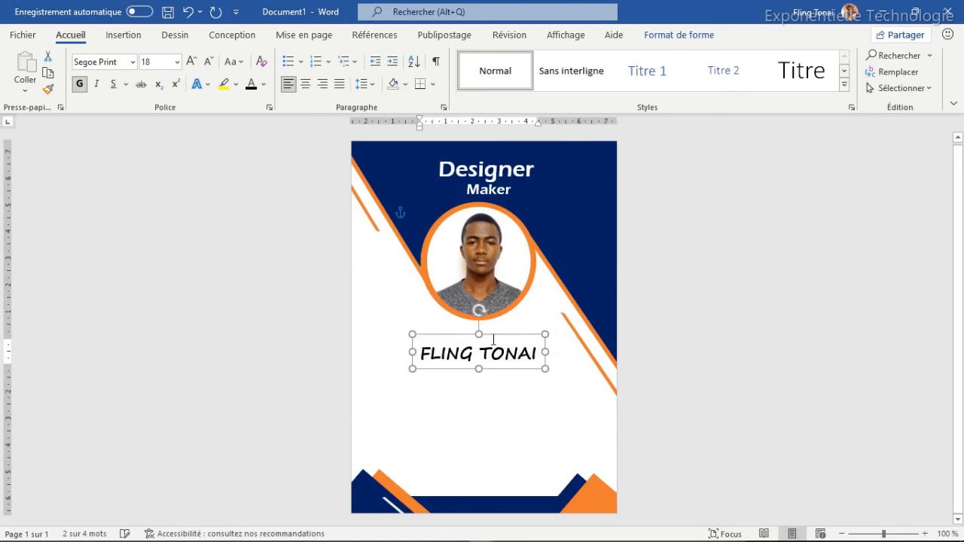
pyautogui.press('Up')
pyautogui.press('Up')
pyautogui.press('Up')
pyautogui.press('Up')
pyautogui.press('Up')
pyautogui.press('Up')
pyautogui.press('Up')
pyautogui.press('Up')
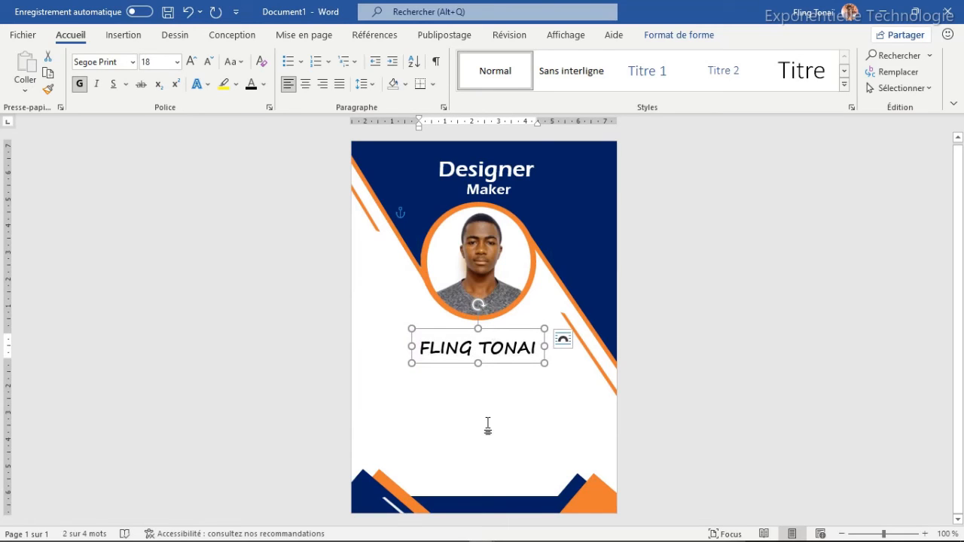
pyautogui.click(487, 413)
pyautogui.click(492, 351)
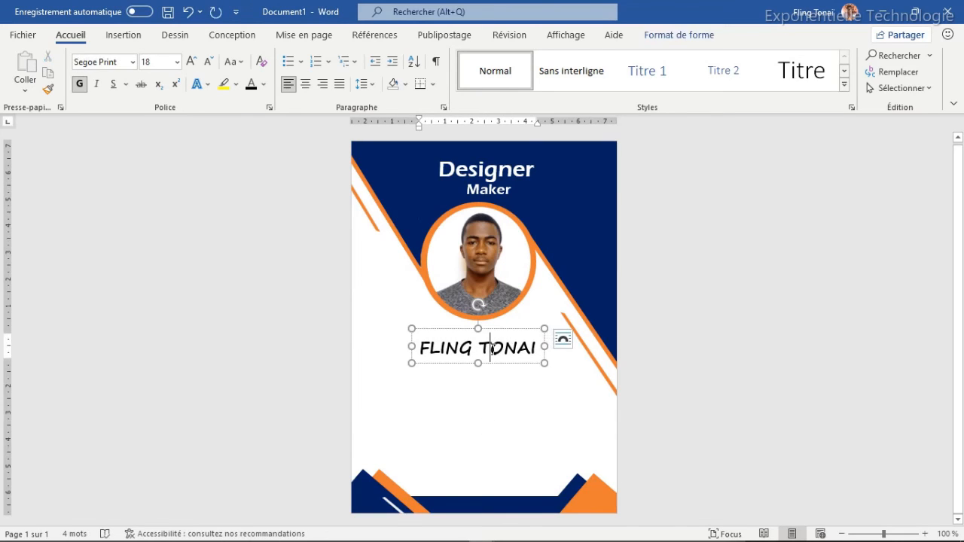
pyautogui.click(483, 397)
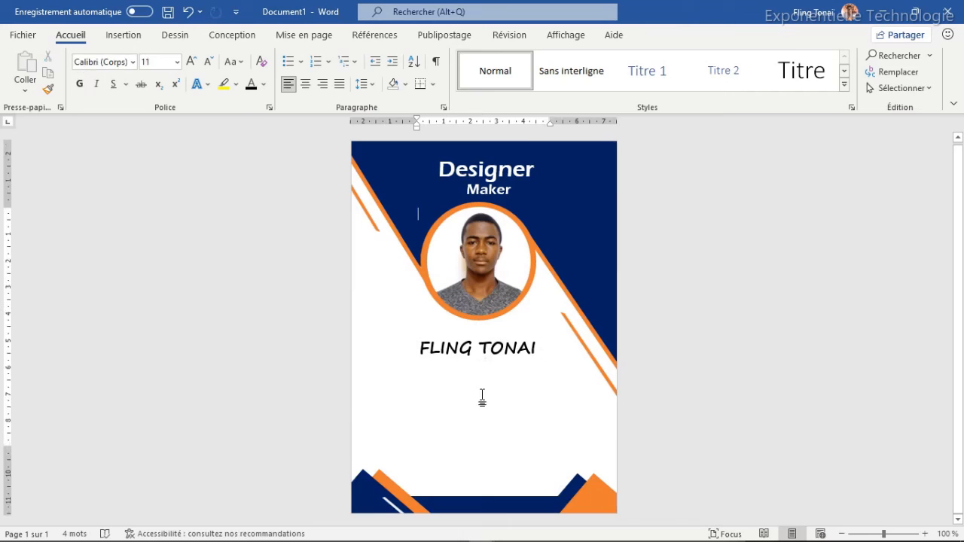
# Draw a rounded rectangle with fully rounded ends beneath the name, about 1.03 cm high and 4.5 cm wide
pyautogui.click(132, 42)
pyautogui.click(212, 56)
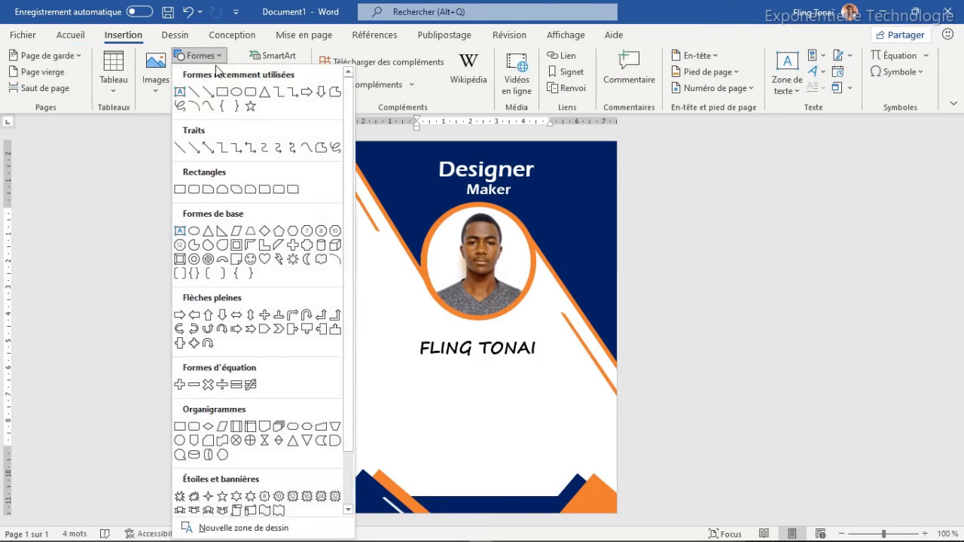
pyautogui.click(251, 91)
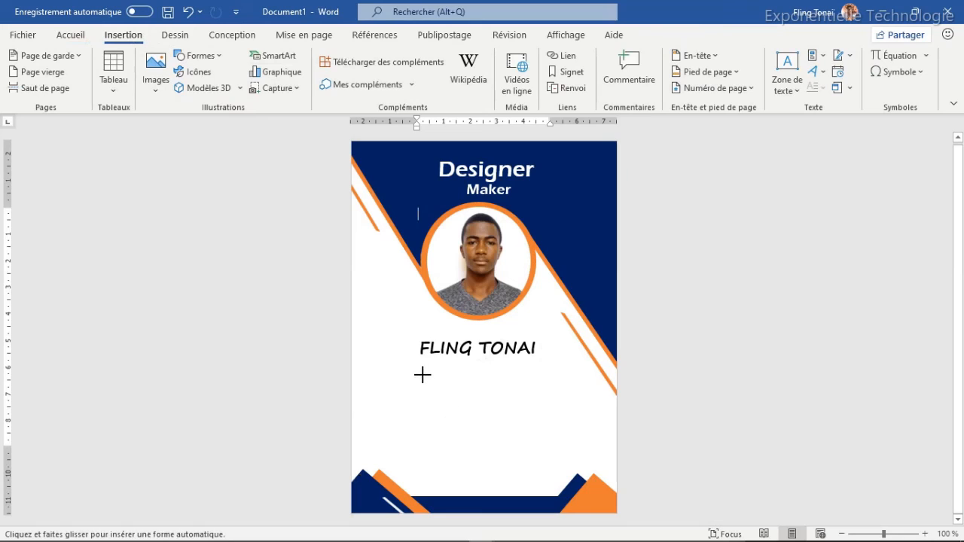
pyautogui.moveTo(422, 374); pyautogui.dragTo(538, 398)
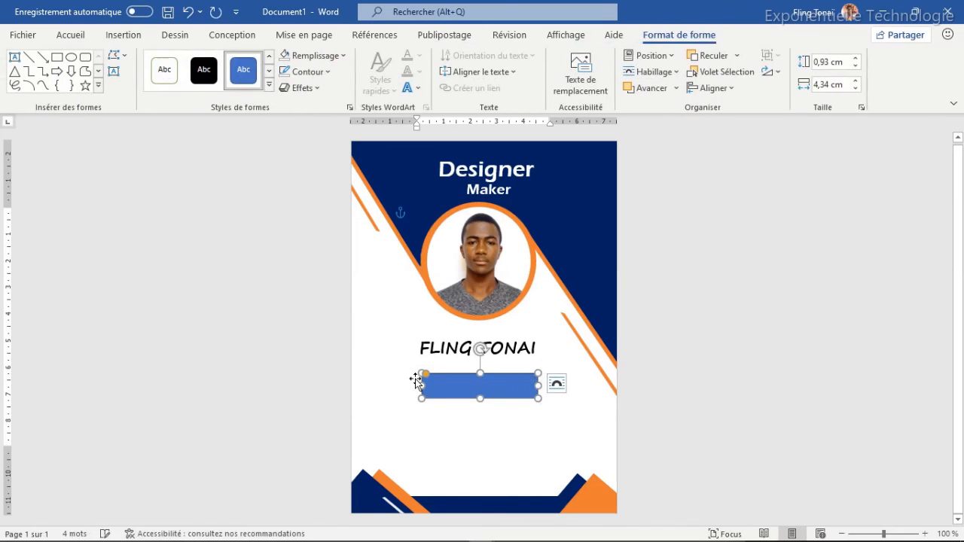
pyautogui.moveTo(425, 378); pyautogui.dragTo(465, 377)
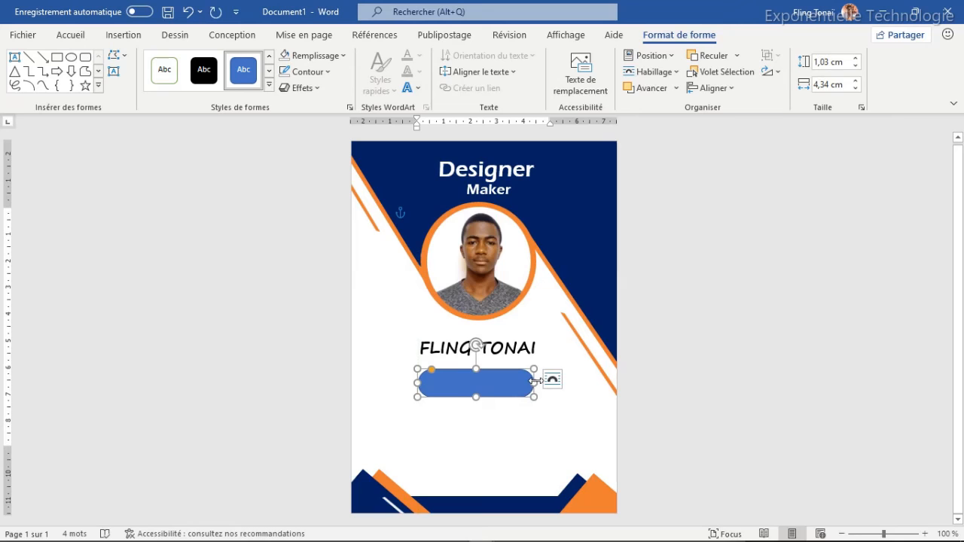
pyautogui.moveTo(533, 382); pyautogui.dragTo(513, 383)
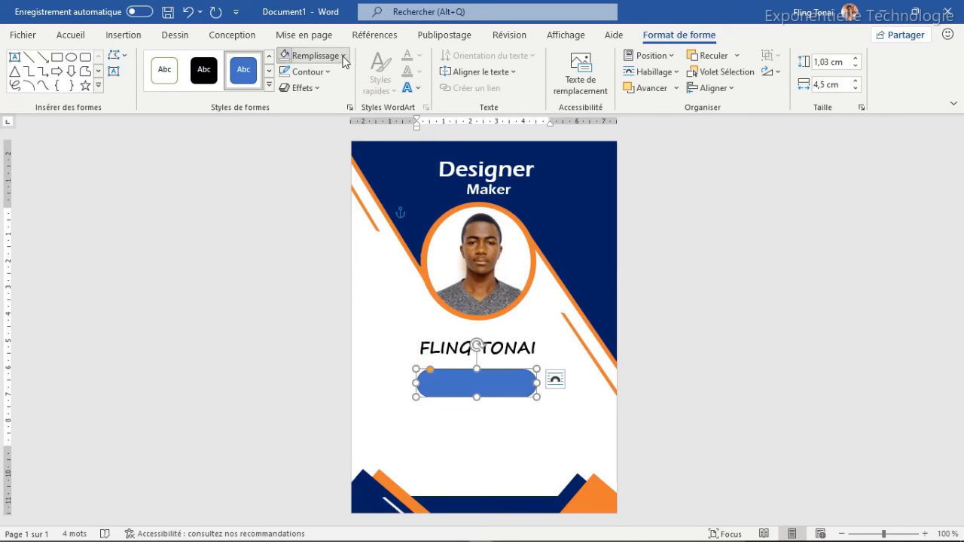
# Fill the rounded rectangle with the standard dark blue and remove its outline
pyautogui.click(311, 56)
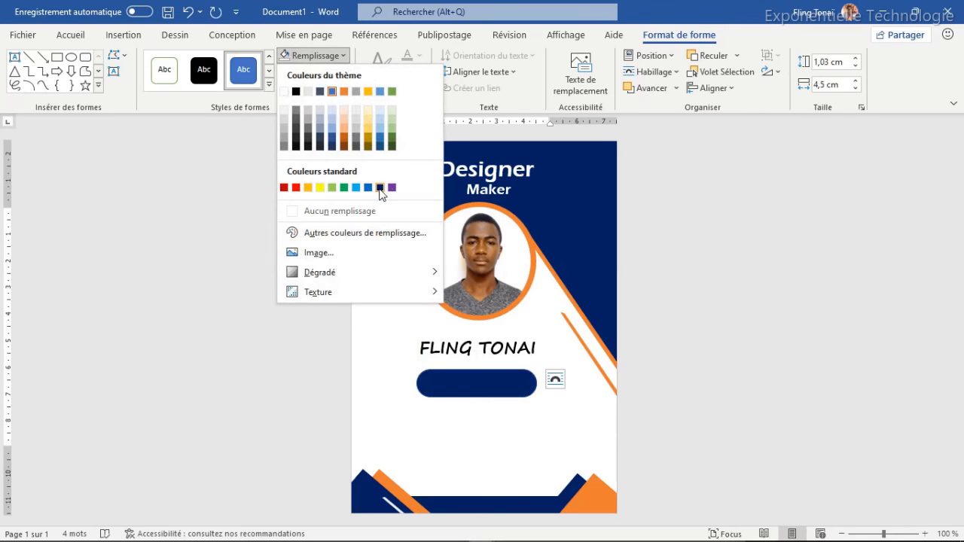
pyautogui.click(381, 187)
pyautogui.click(328, 72)
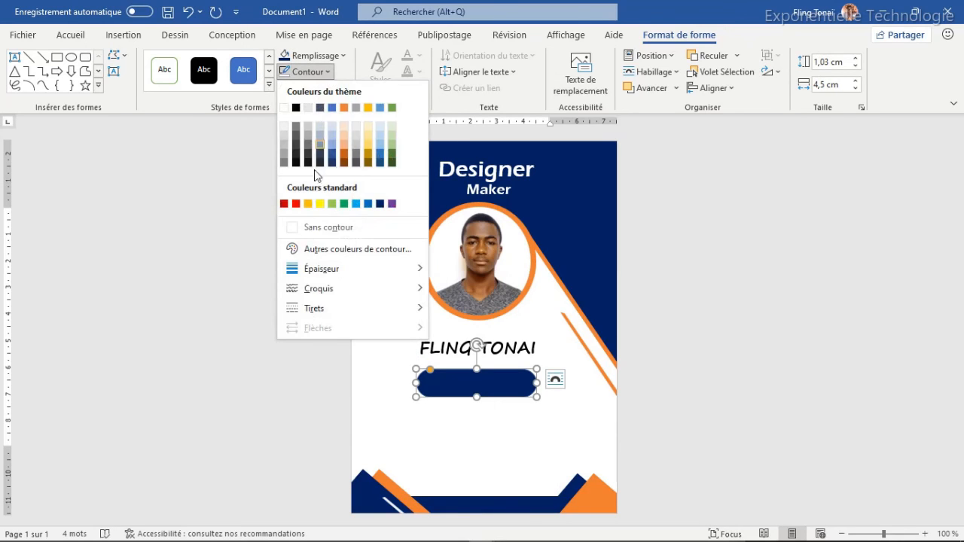
pyautogui.click(315, 224)
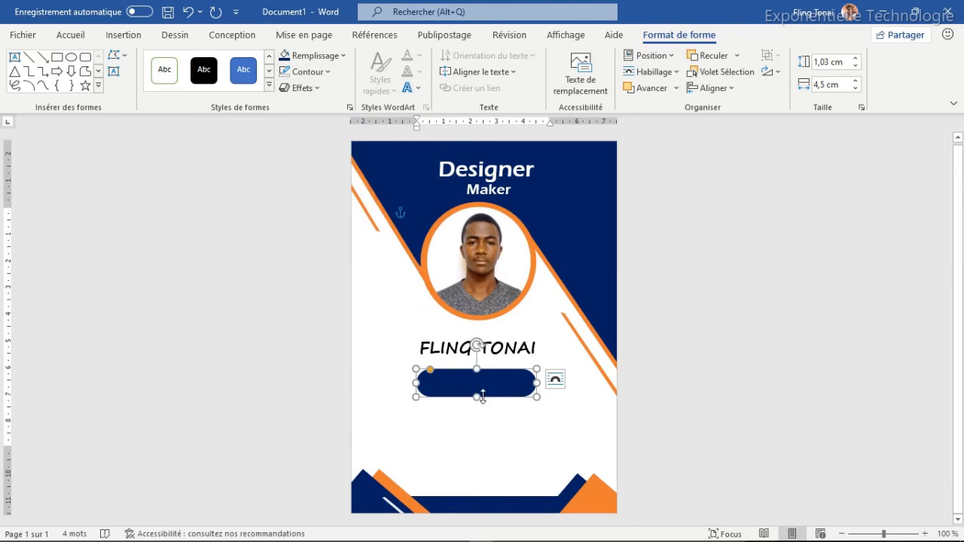
# Duplicate the name's text box and place the copy over the dark blue rounded rectangle
pyautogui.click(509, 335)
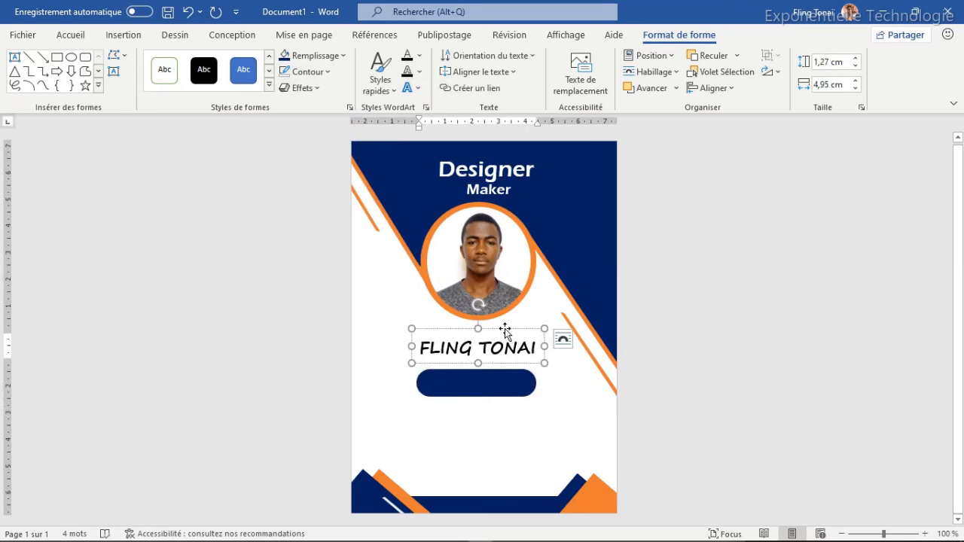
pyautogui.moveTo(507, 334); pyautogui.dragTo(503, 359)
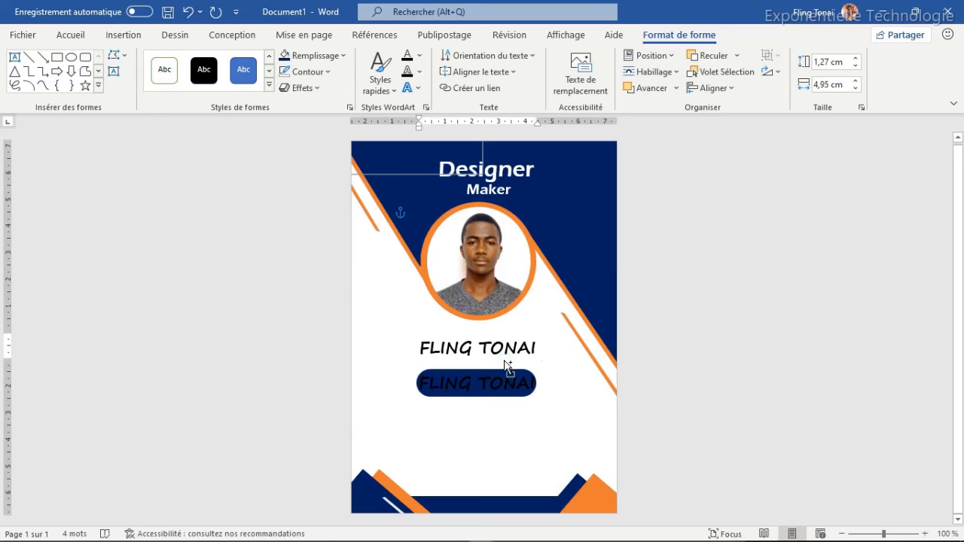
pyautogui.click(506, 381)
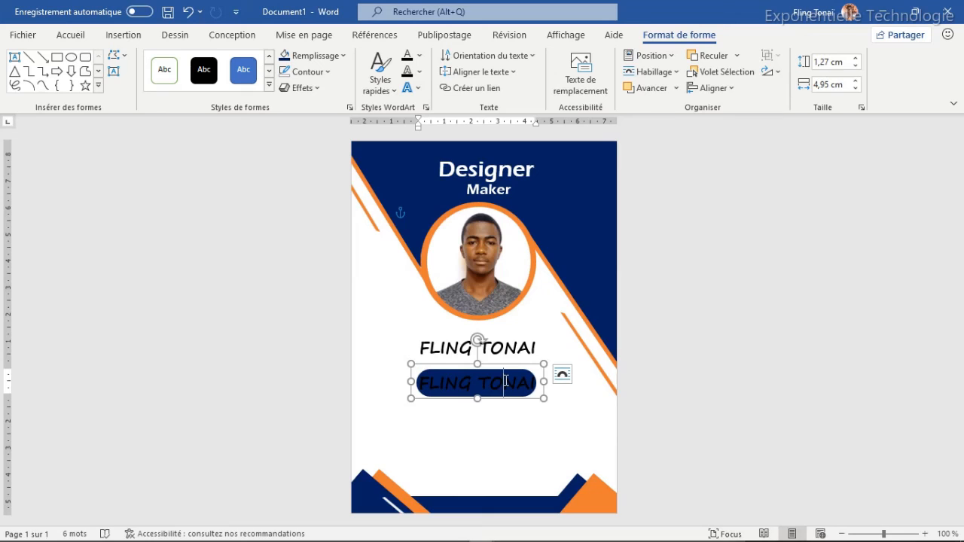
# Replace the text over the dark blue rounded rectangle with "Graphic designer"
pyautogui.click(484, 380)
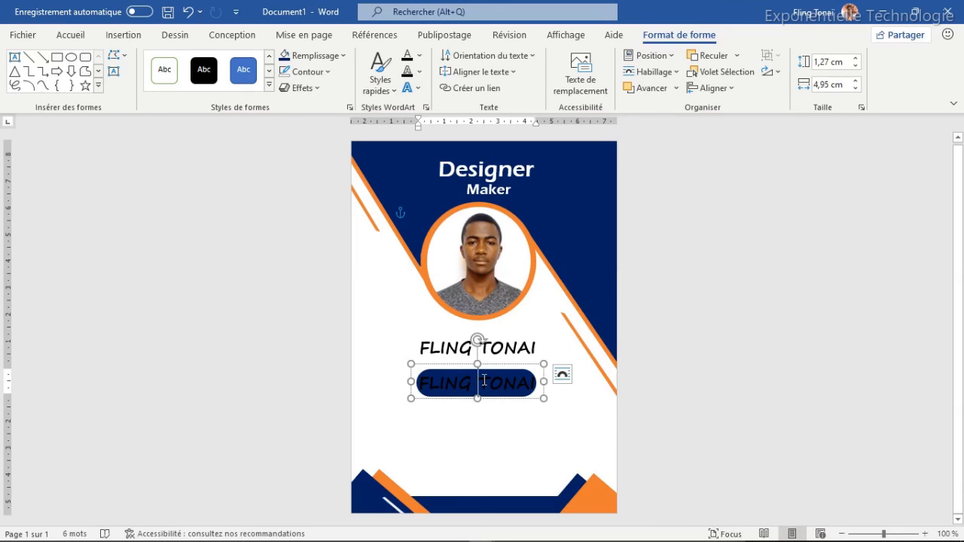
pyautogui.tripleClick(484, 380)
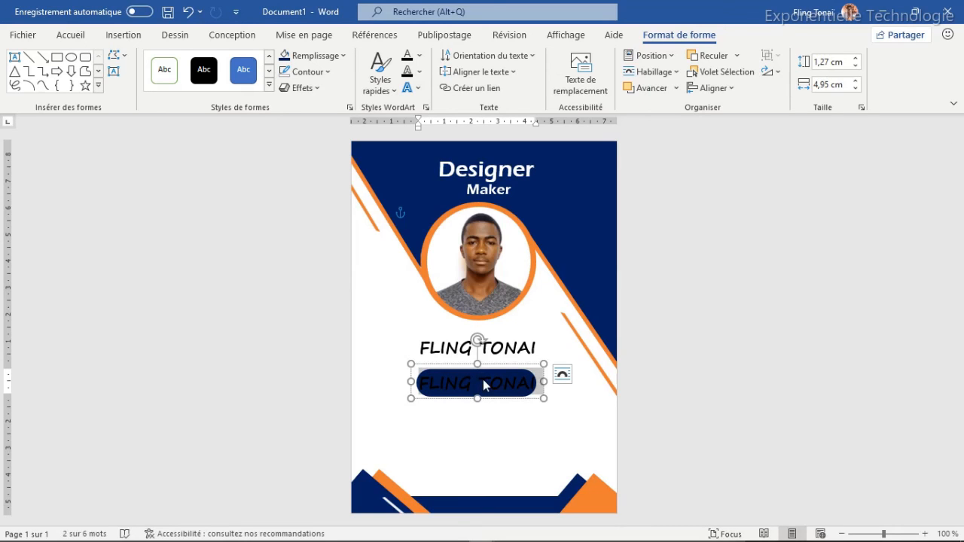
pyautogui.write('GRap')
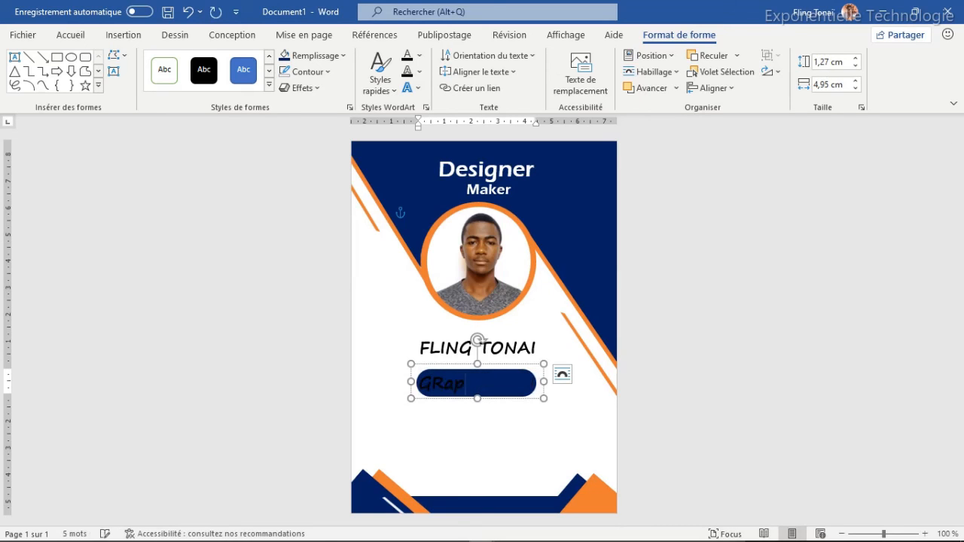
pyautogui.press('BackSpace')
pyautogui.press('BackSpace')
pyautogui.press('BackSpace')
pyautogui.write('raphic des')
pyautogui.press('BackSpace')
pyautogui.press('BackSpace')
pyautogui.press('BackSpace')
pyautogui.click(464, 370)
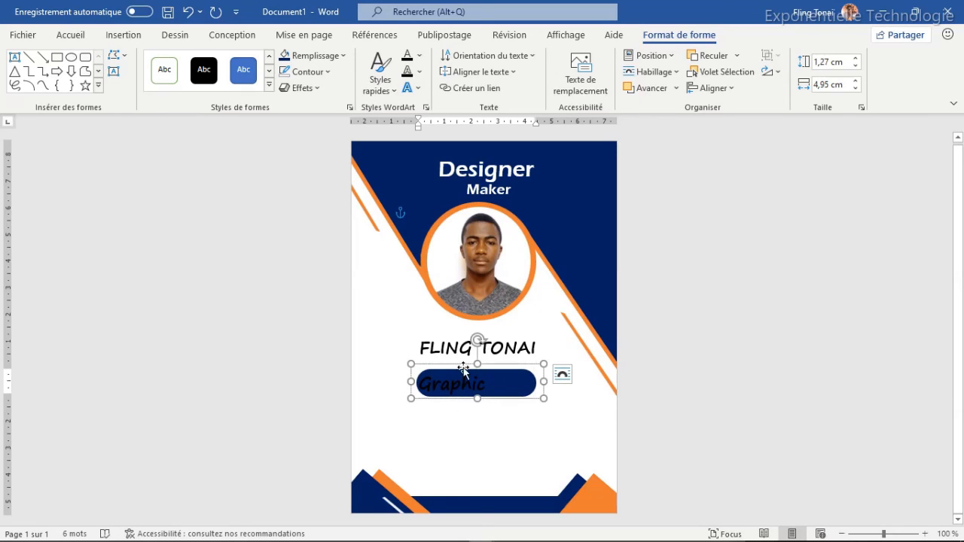
# Set the "Graphic designer" text to the Impact font and reduce it to 16 pt
pyautogui.doubleClick(467, 383)
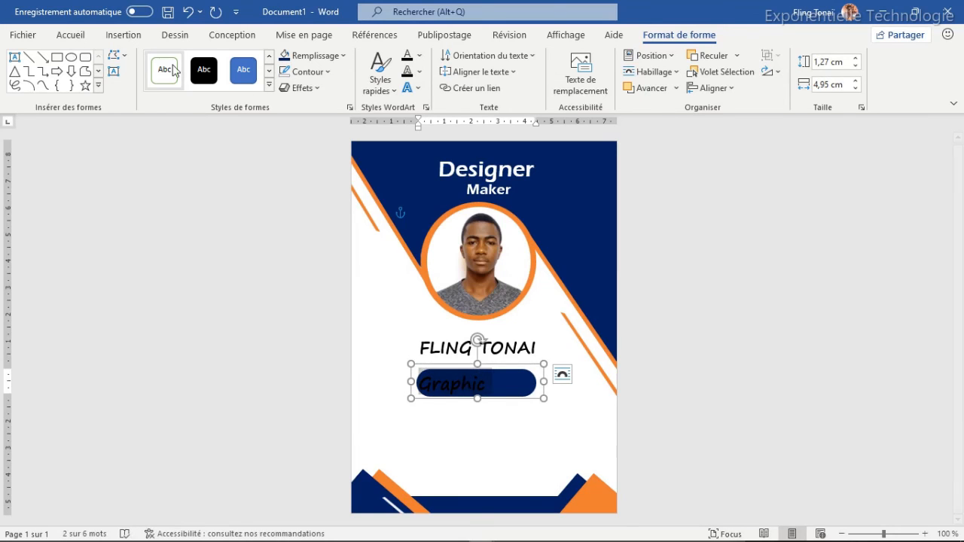
pyautogui.click(72, 35)
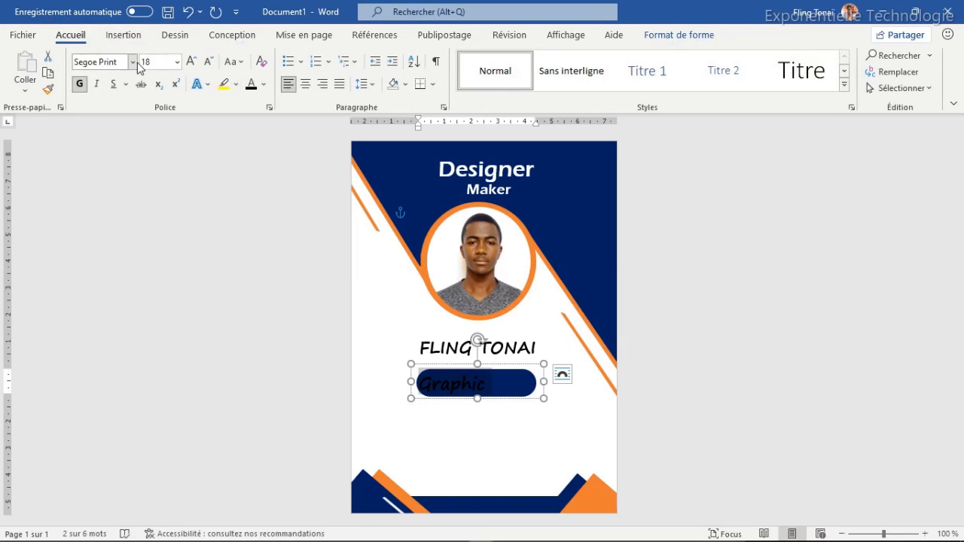
pyautogui.click(133, 62)
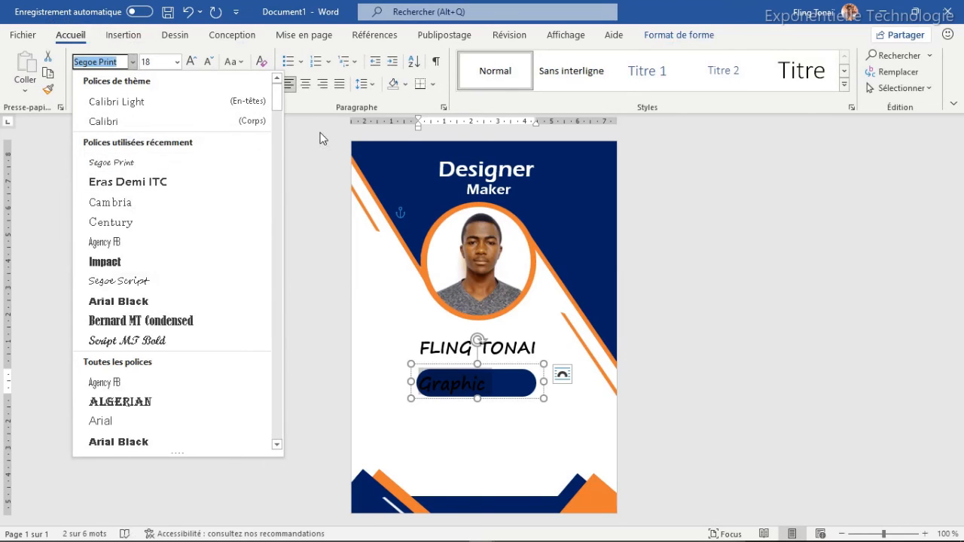
pyautogui.moveTo(276, 102); pyautogui.dragTo(294, 119)
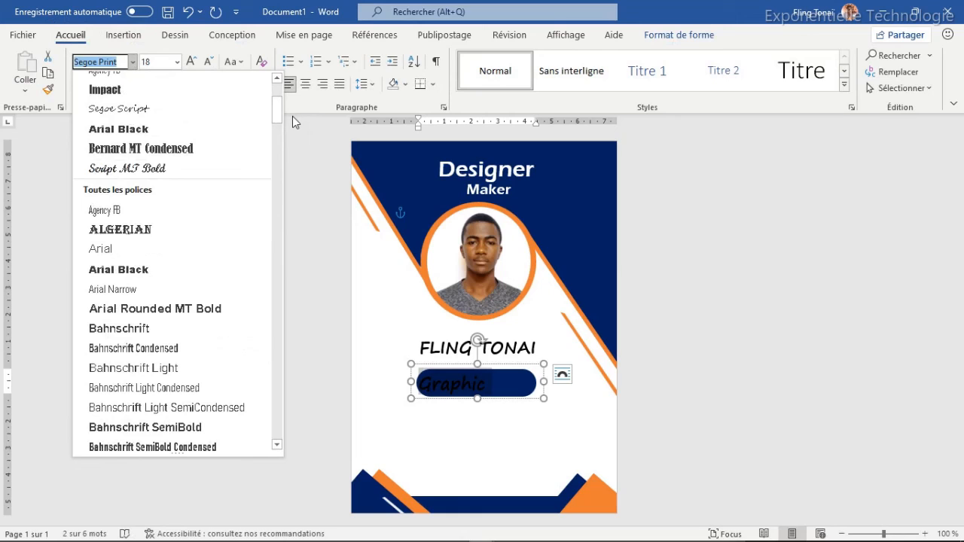
pyautogui.click(102, 89)
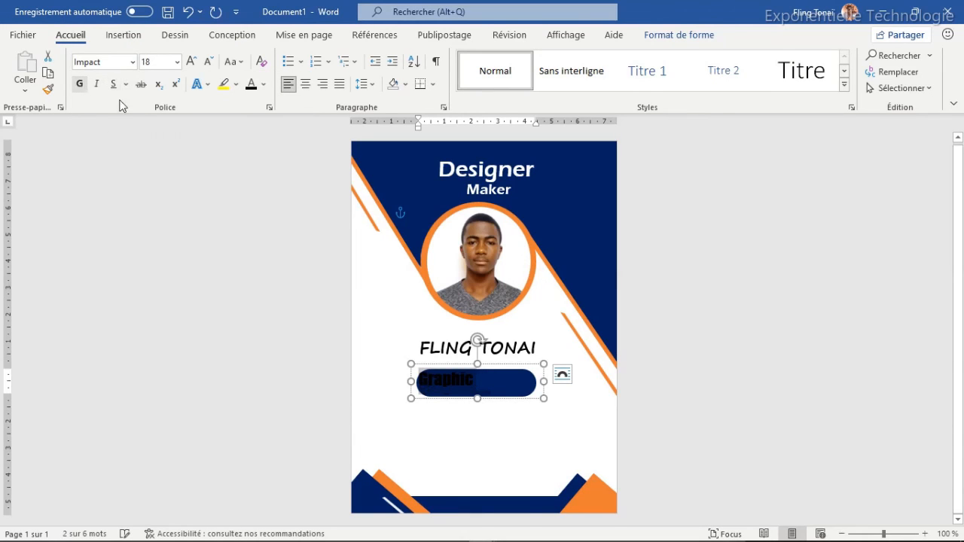
pyautogui.click(208, 63)
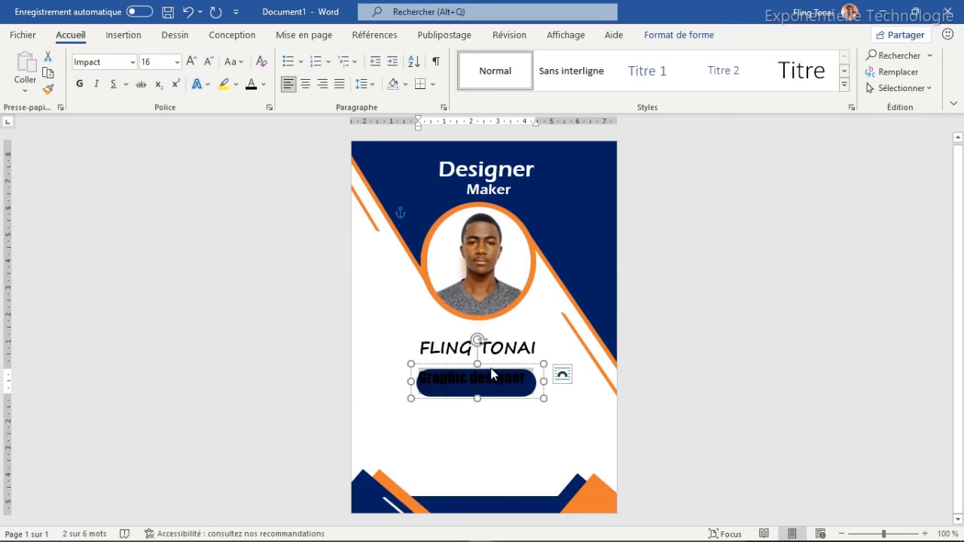
# Centre the "Graphic designer" text box on the dark blue rounded rectangle and colour its text white
pyautogui.moveTo(480, 365); pyautogui.dragTo(480, 368)
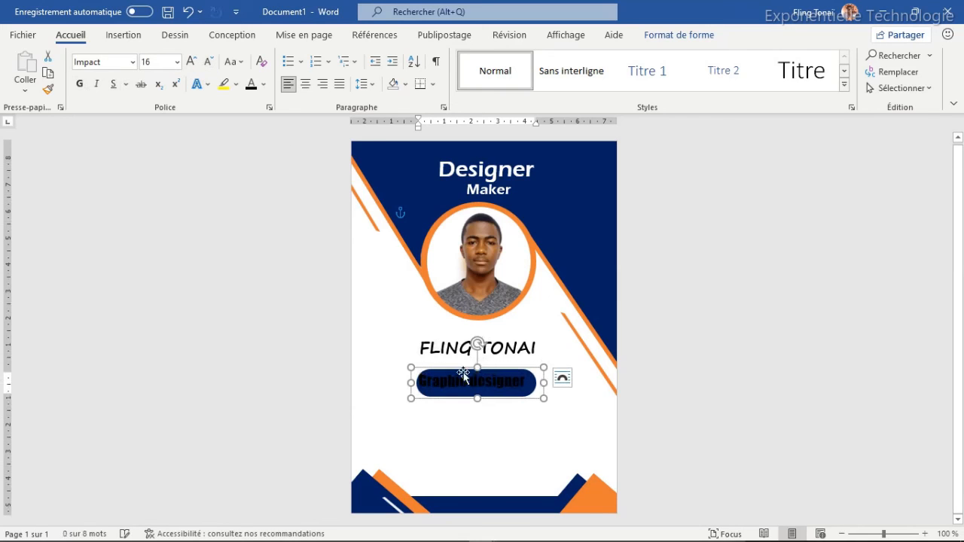
pyautogui.moveTo(413, 384); pyautogui.dragTo(415, 384)
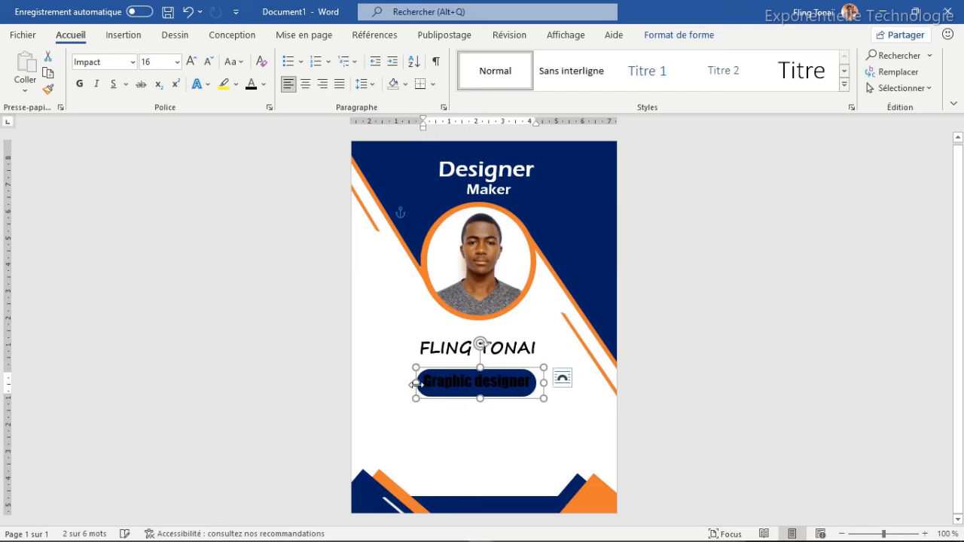
pyautogui.click(264, 88)
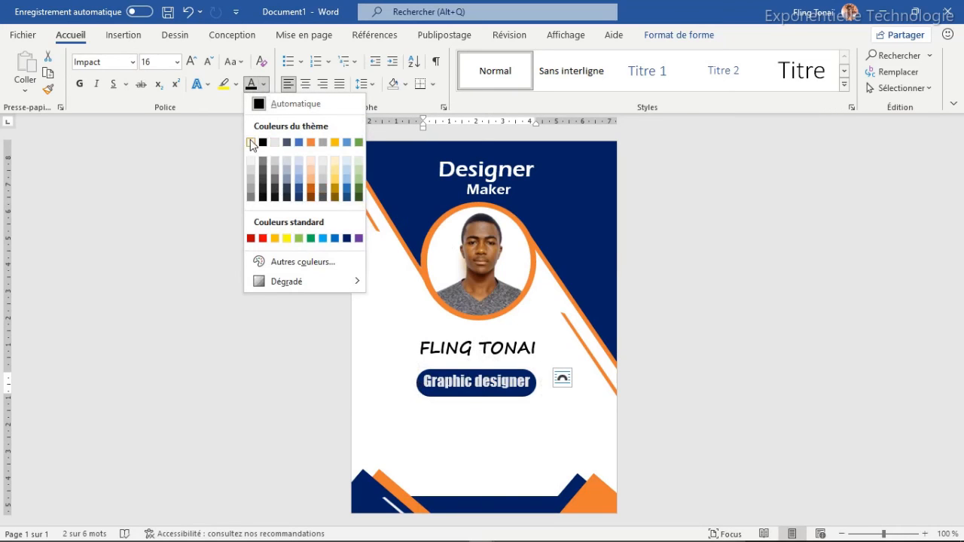
pyautogui.click(250, 140)
pyautogui.hotkey('ctrl', 'z')
pyautogui.hotkey('ctrl', 'y')
pyautogui.click(510, 456)
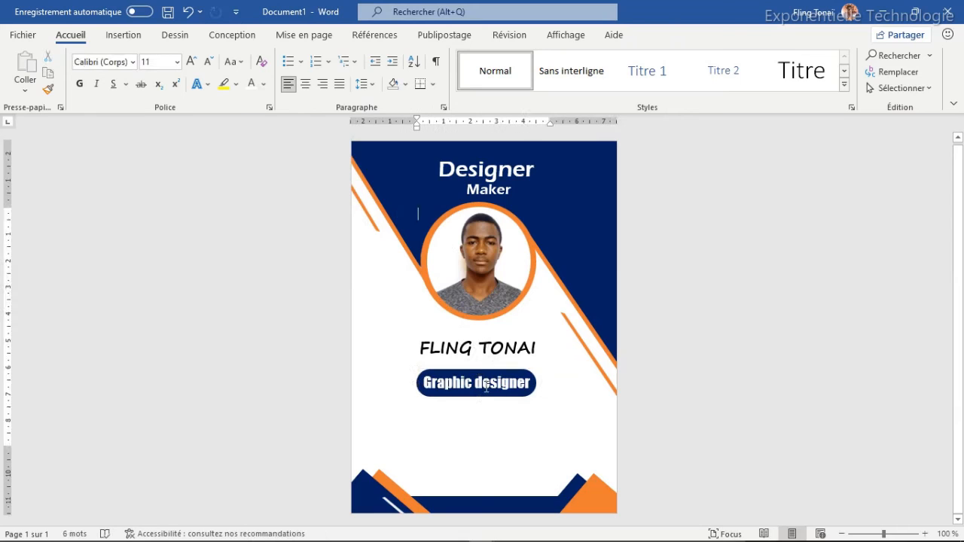
# Paste the copied telephone and e-mail text boxes and centre them below the "Graphic designer" label
pyautogui.hotkey('ctrl', 'z')
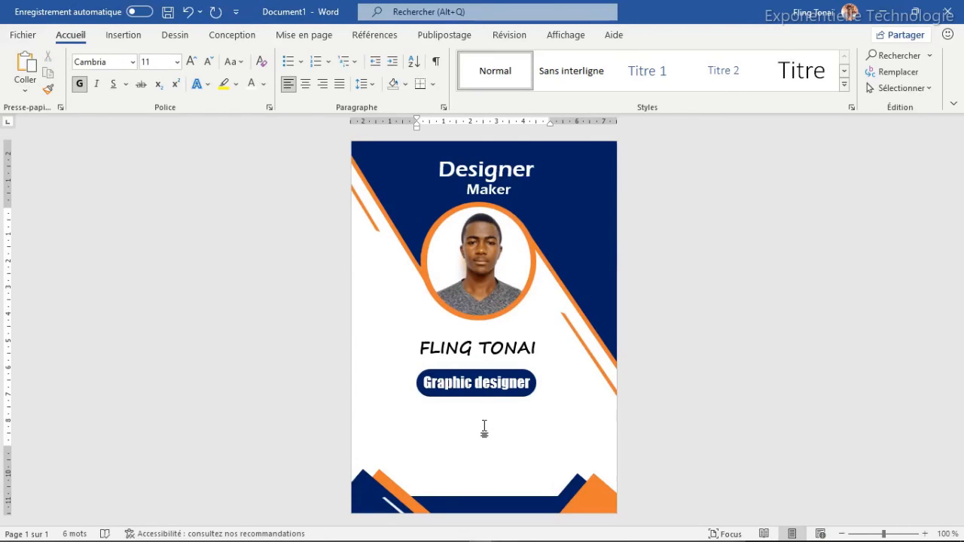
pyautogui.hotkey('ctrl', 'v')
pyautogui.moveTo(521, 215); pyautogui.dragTo(510, 405)
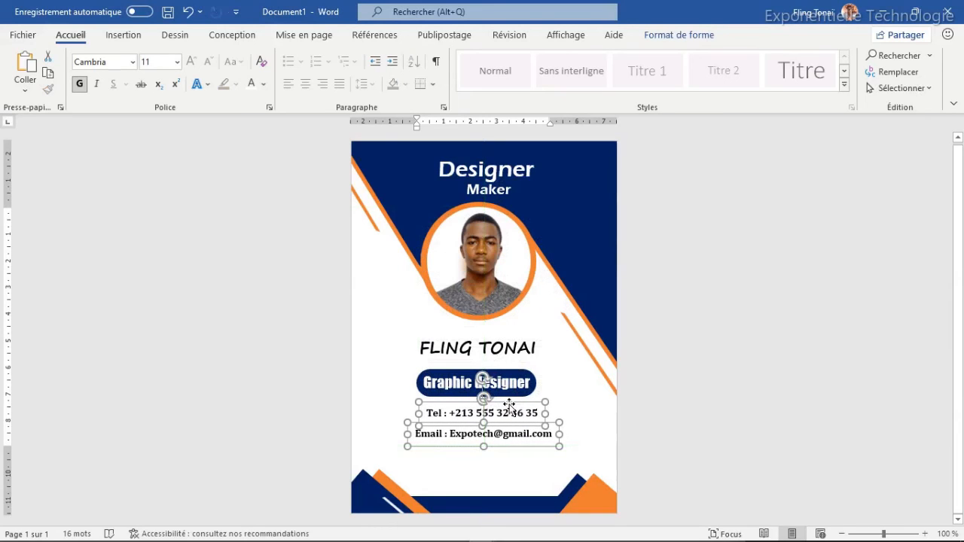
pyautogui.press('Left')
pyautogui.press('Left')
pyautogui.press('Left')
pyautogui.press('Left')
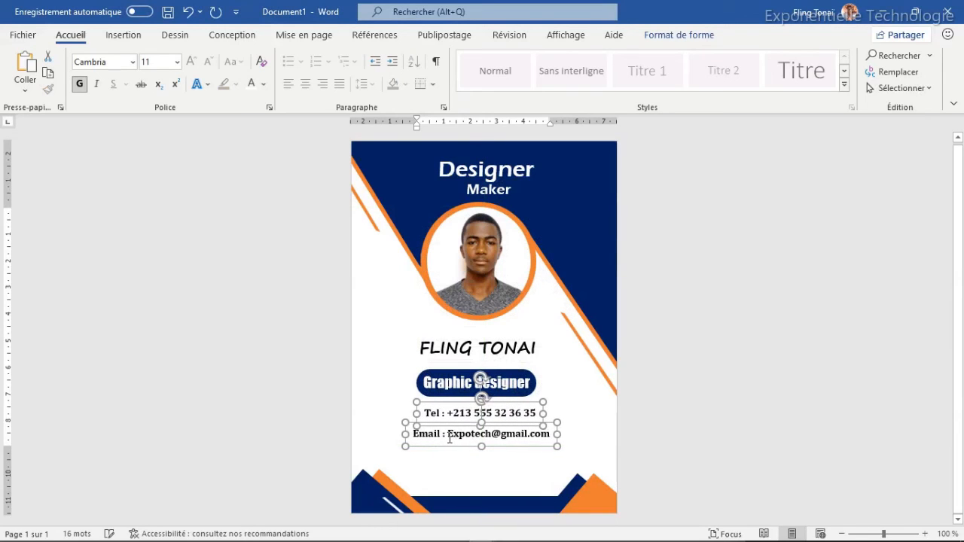
pyautogui.press('Left')
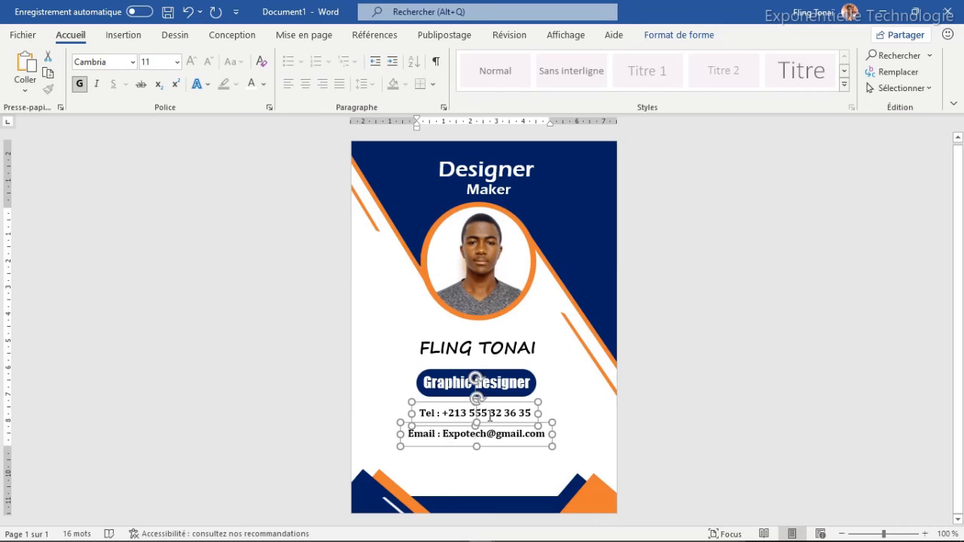
pyautogui.click(521, 412)
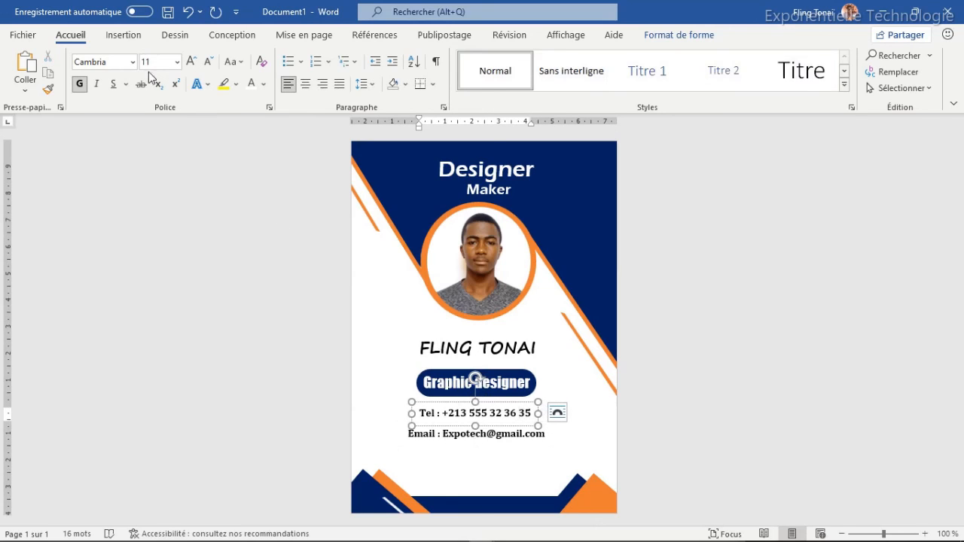
pyautogui.click(499, 436)
pyautogui.click(500, 463)
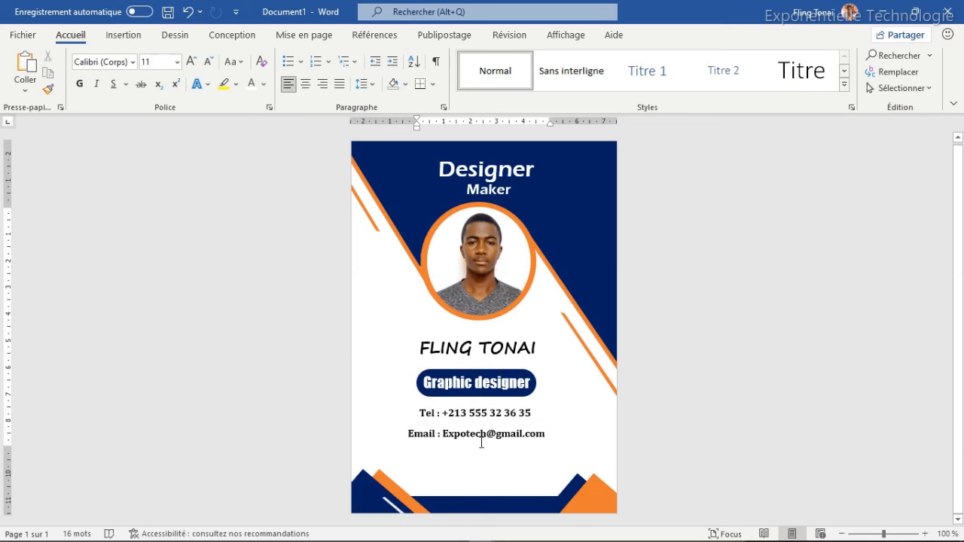
# Draw a rectangle about 5.16 cm wide and 0.58 cm high between the footer shapes, just above the dark blue strip
pyautogui.click(125, 36)
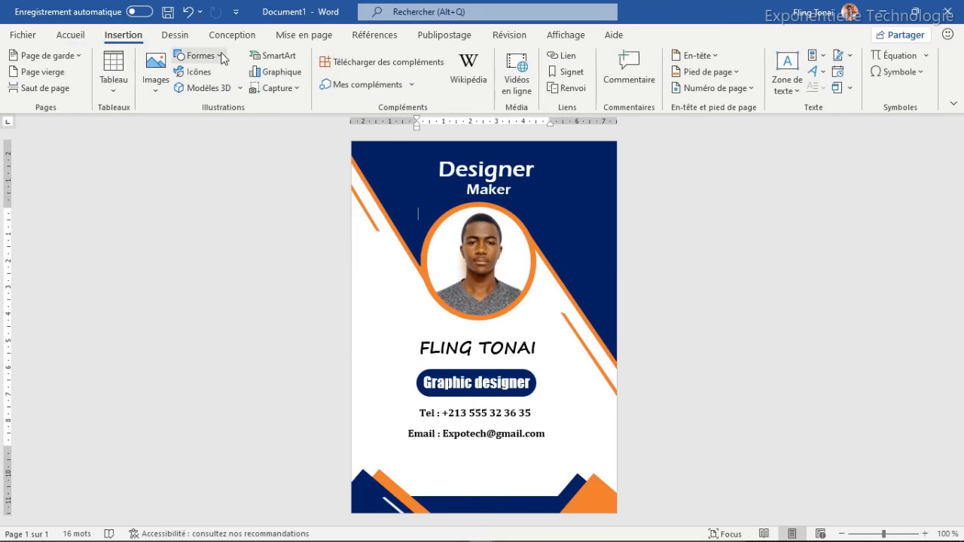
pyautogui.click(223, 58)
pyautogui.click(180, 189)
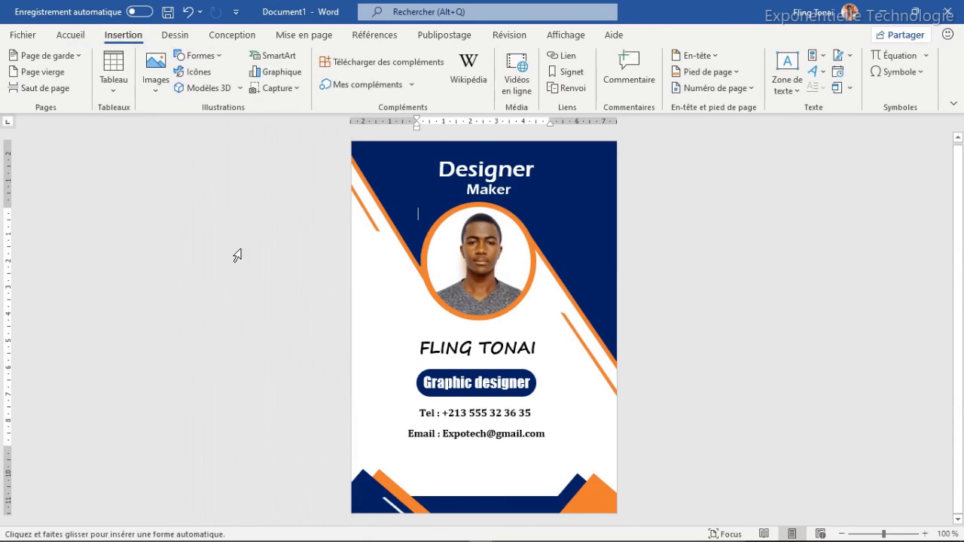
pyautogui.moveTo(412, 472); pyautogui.dragTo(549, 488)
pyautogui.moveTo(473, 474); pyautogui.dragTo(470, 473)
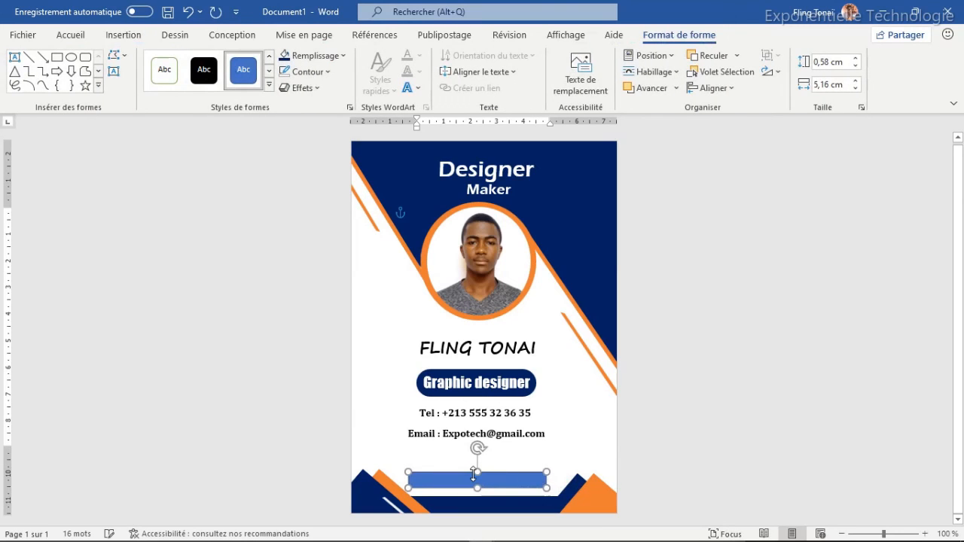
# Fill the new footer rectangle with the theme orange and remove its outline
pyautogui.click(339, 56)
pyautogui.click(344, 91)
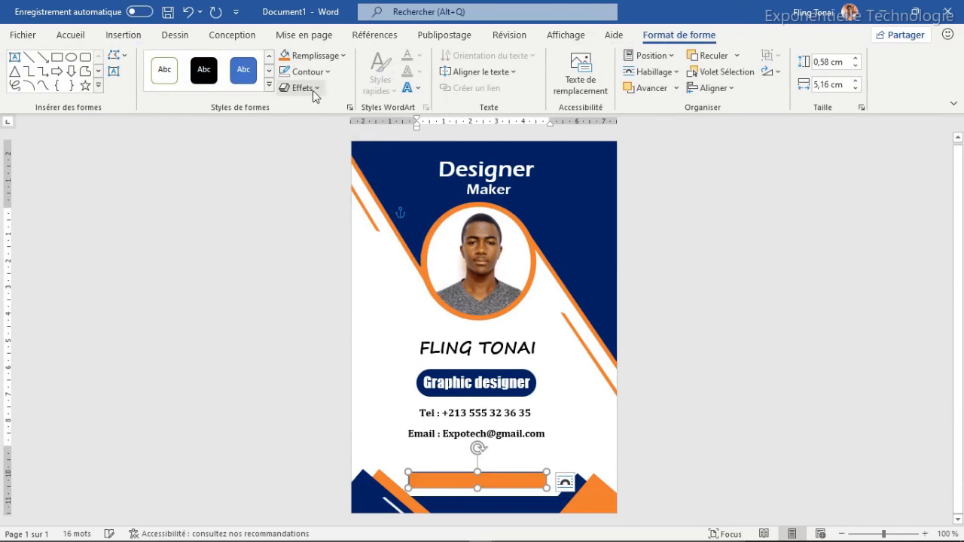
pyautogui.click(323, 73)
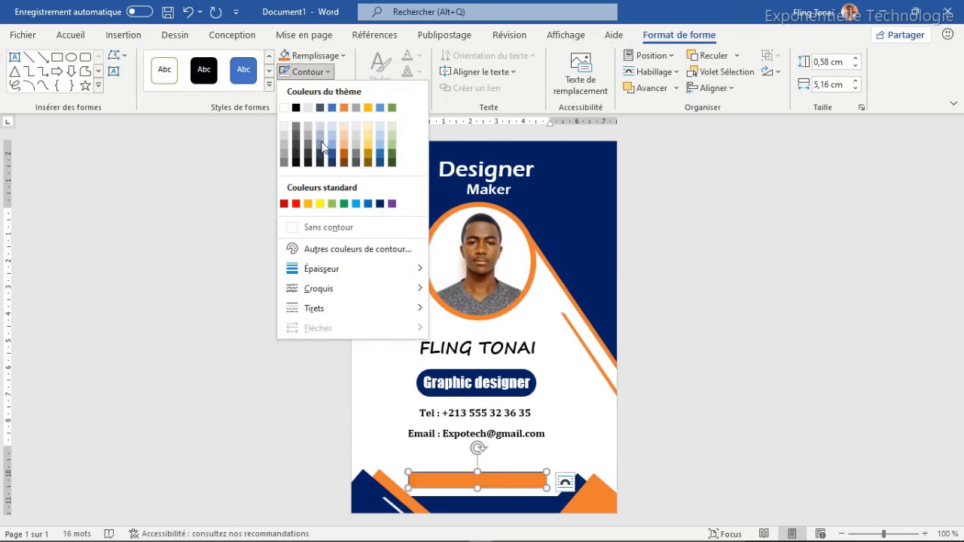
pyautogui.click(327, 228)
pyautogui.click(519, 436)
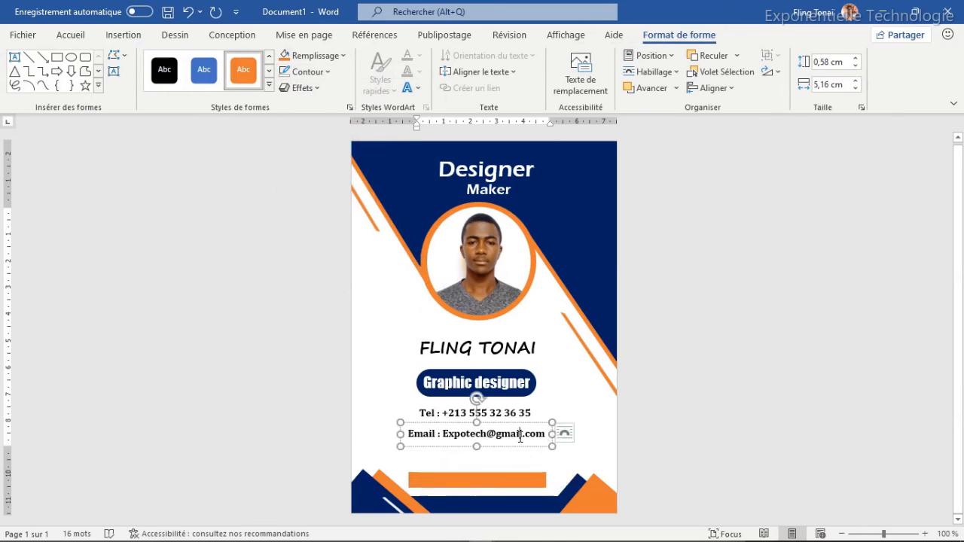
pyautogui.moveTo(512, 427); pyautogui.dragTo(512, 470)
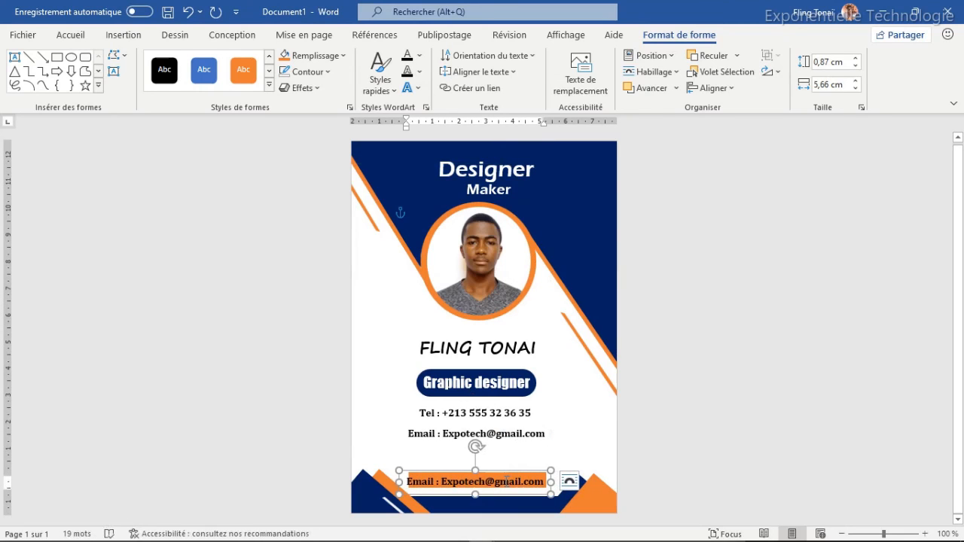
pyautogui.write('www.votresiteweb')
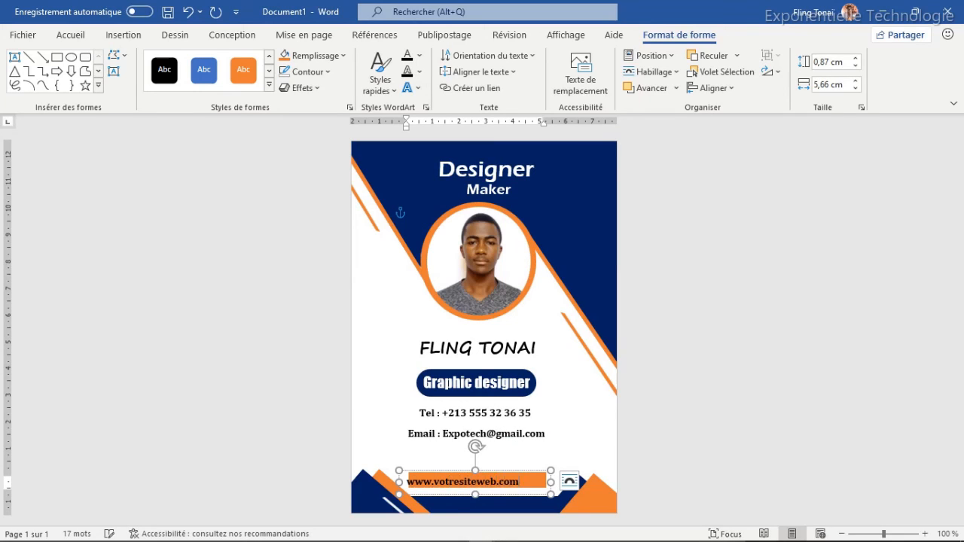
pyautogui.moveTo(400, 480); pyautogui.dragTo(414, 479)
pyautogui.click(854, 289)
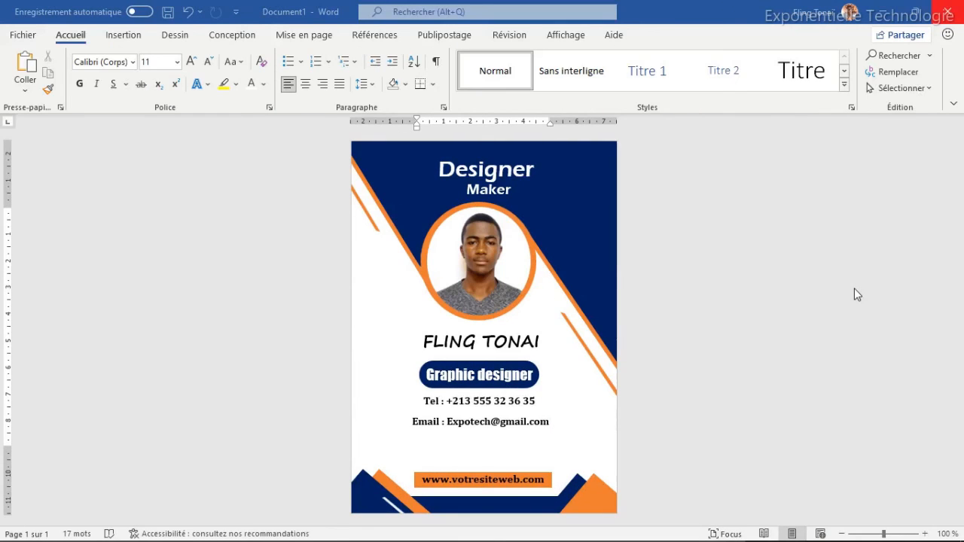